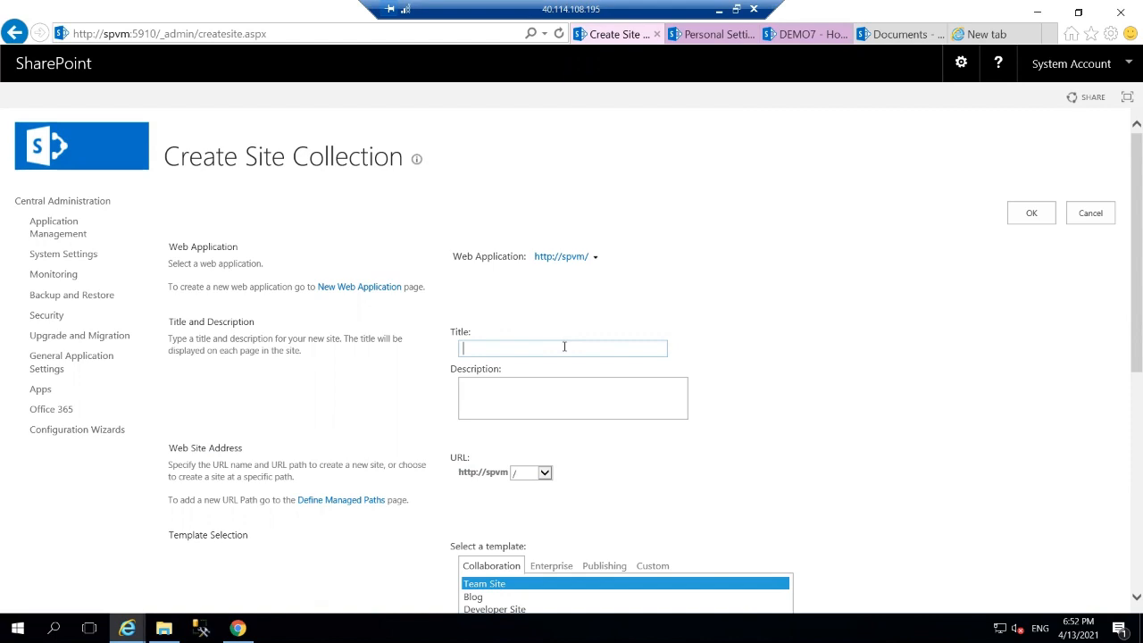
Title the site collection 'GROUP DEMO' and set its web address to /sites/GROUPdemo.
type("GROUP DEMO")
left_click(544, 472)
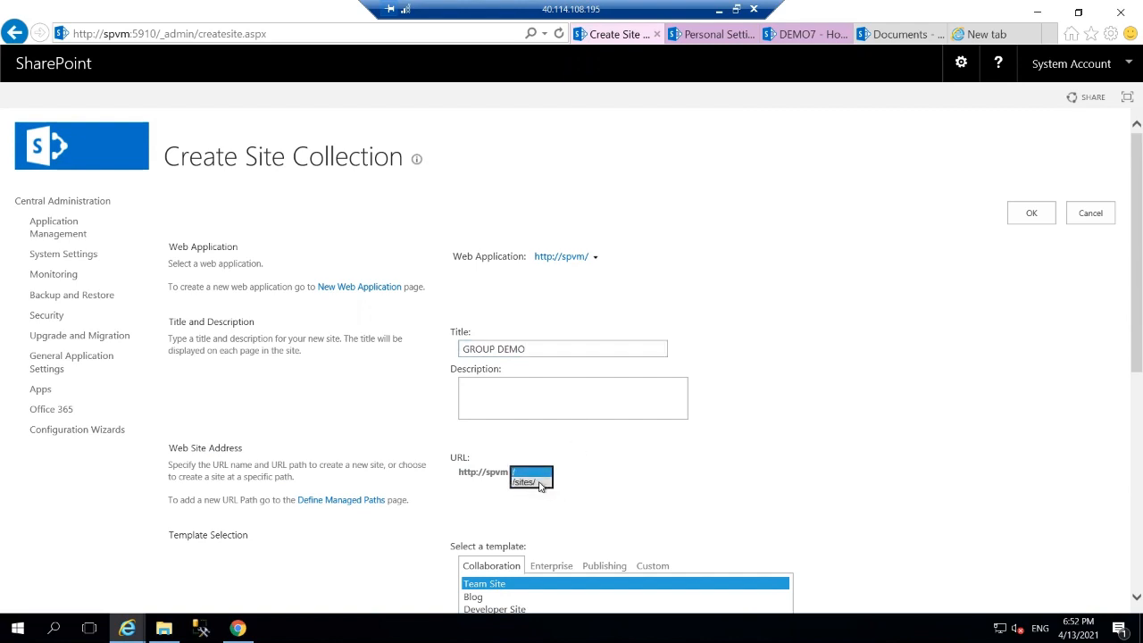
left_click(539, 482)
left_click(594, 474)
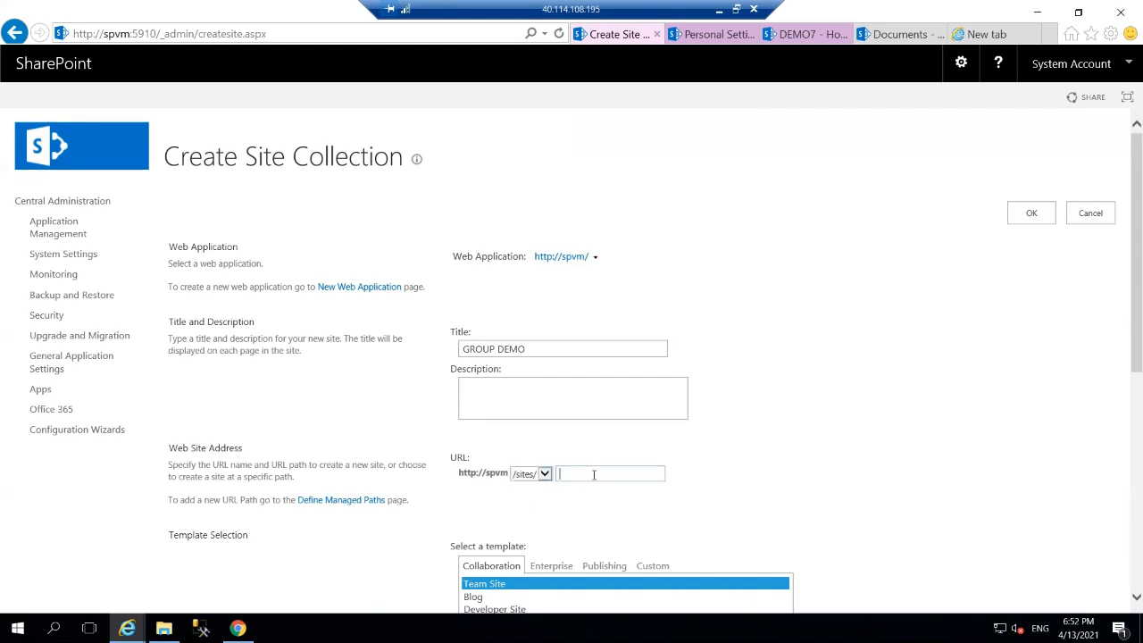
type("GROUP DEMO")
key("BackSpace")
key("BackSpace")
key("BackSpace")
key("BackSpace")
type("demo")
Enter the SharePoint admin login as Primary Site Collection Administrator and verify the name.
scroll(776, 497, "down", 5)
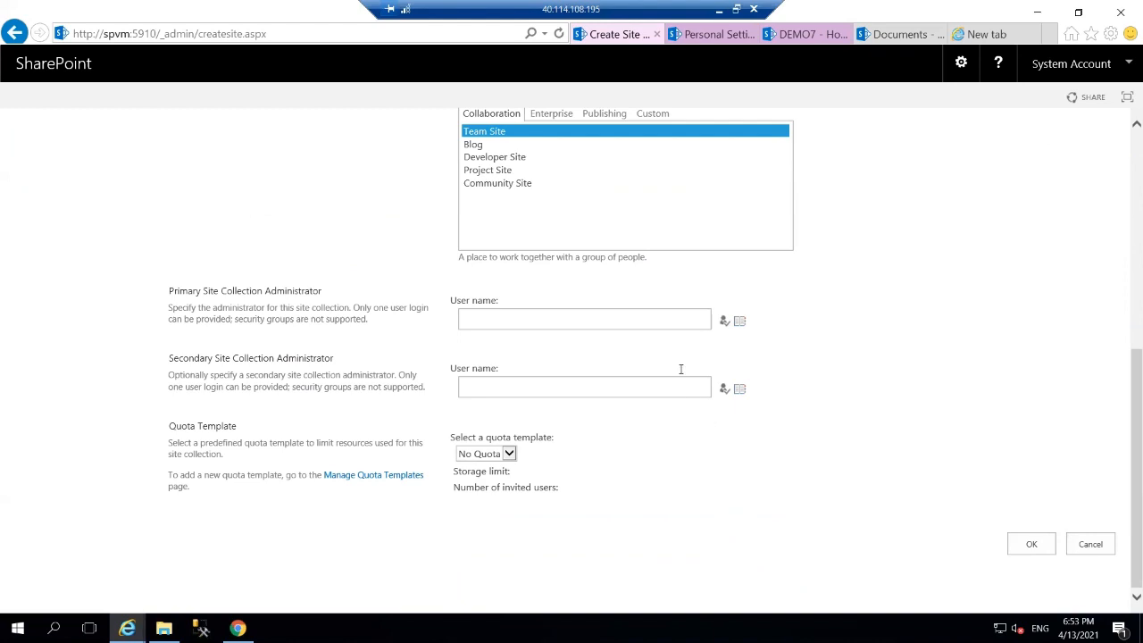
left_click(683, 318)
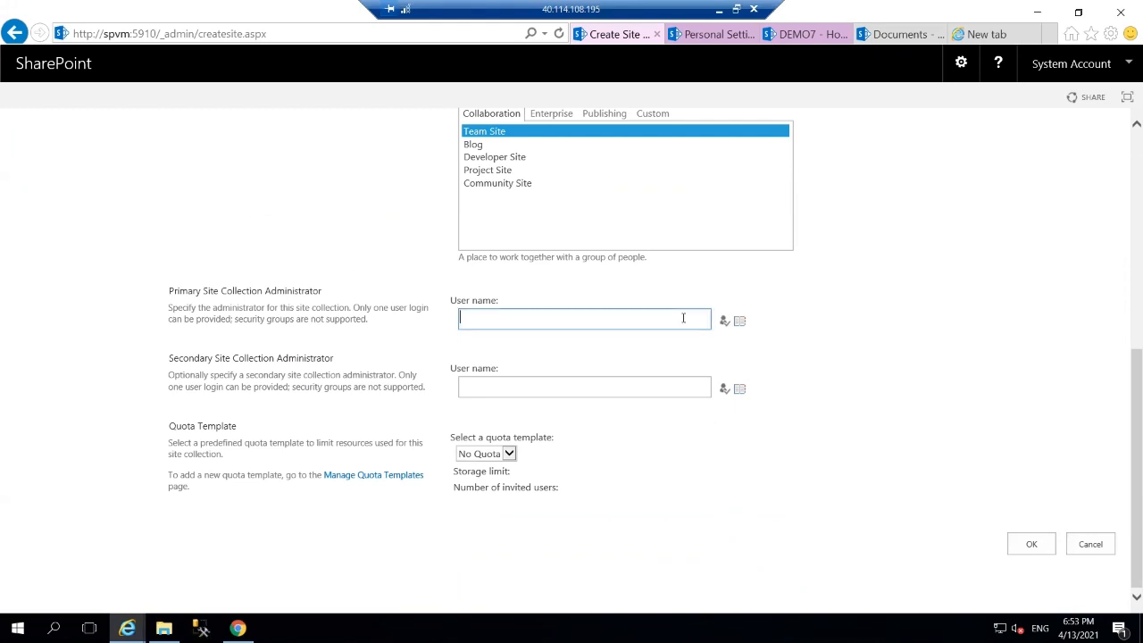
type("spadmin")
left_click(722, 319)
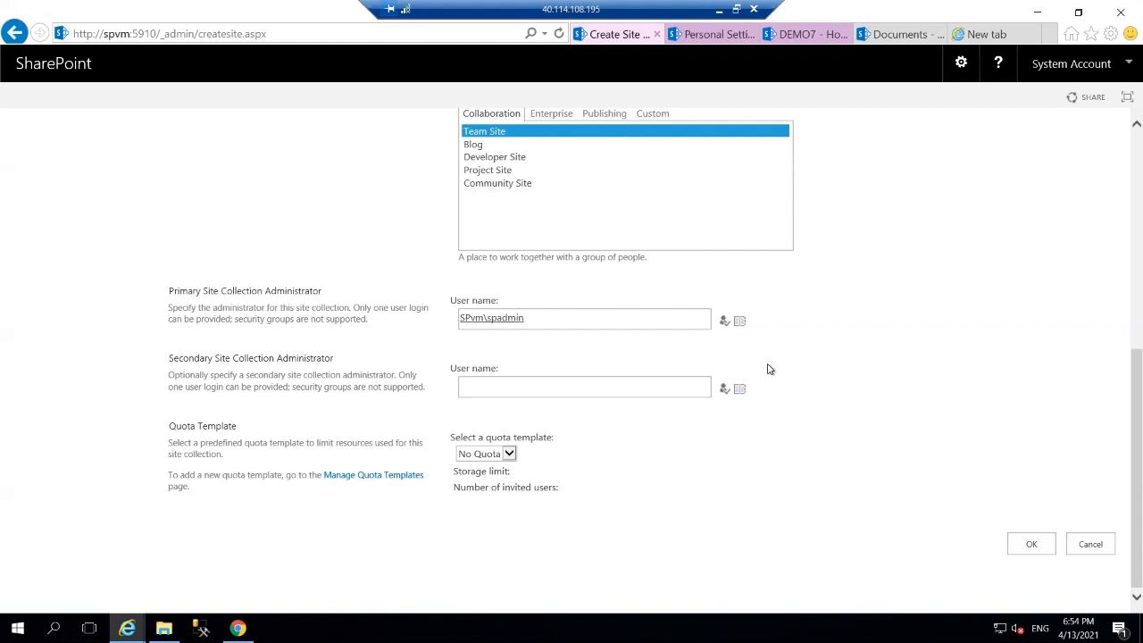
Enter and verify the second user as Secondary Site Collection Administrator, then create the site collection.
left_click(639, 381)
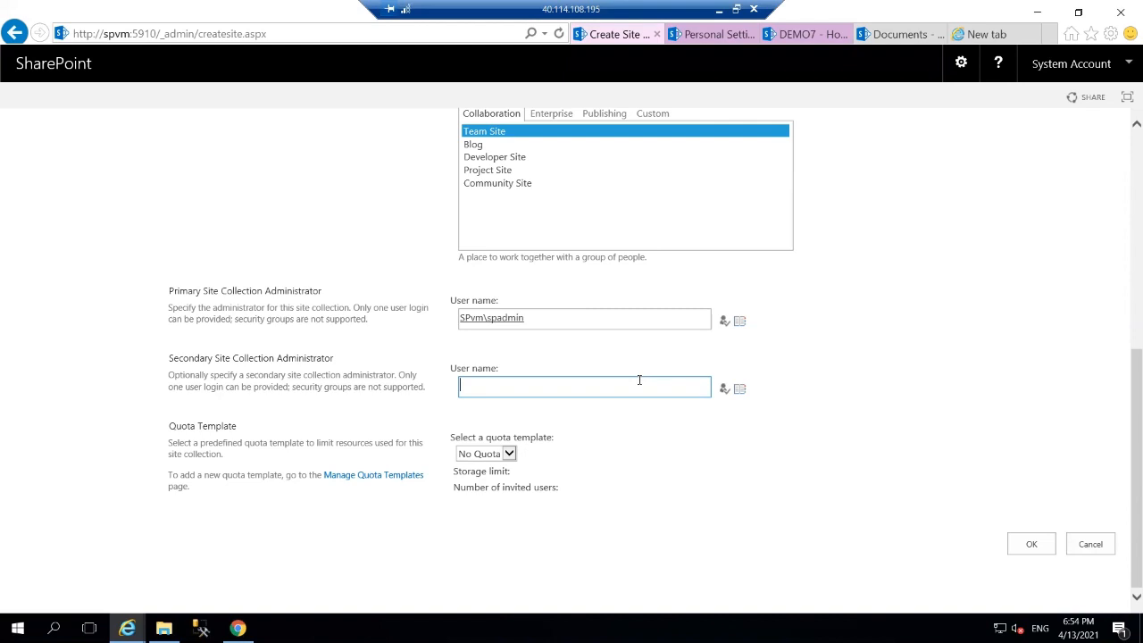
type("tom")
left_click(723, 390)
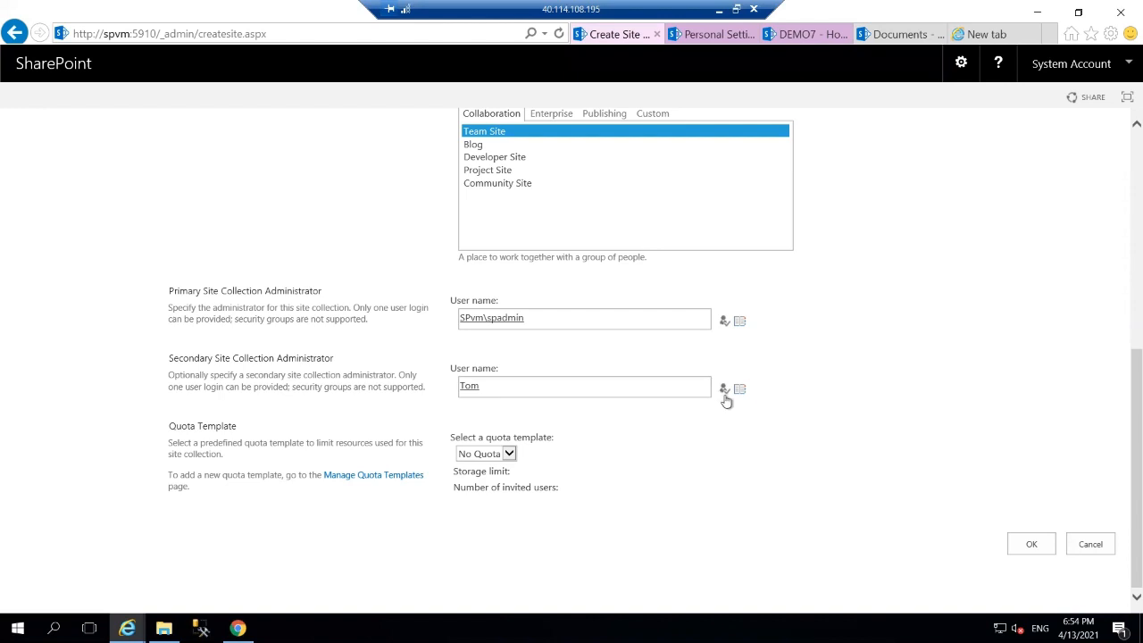
left_click(1033, 551)
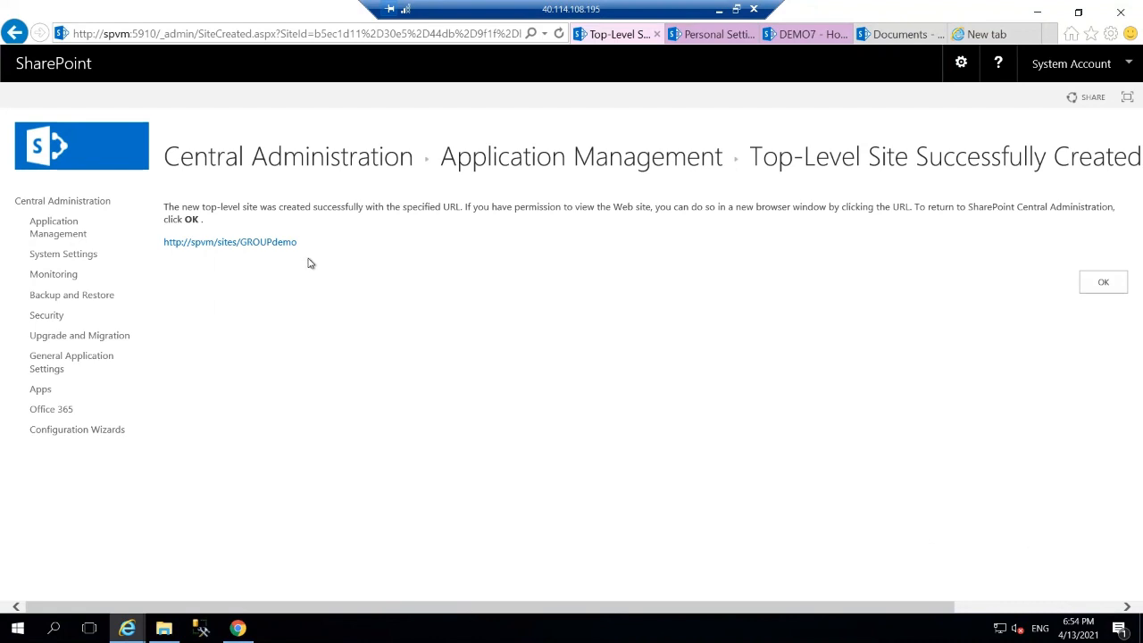
Open the new site at /sites/GROUPdemo and go to its Site Settings page.
left_click(265, 243)
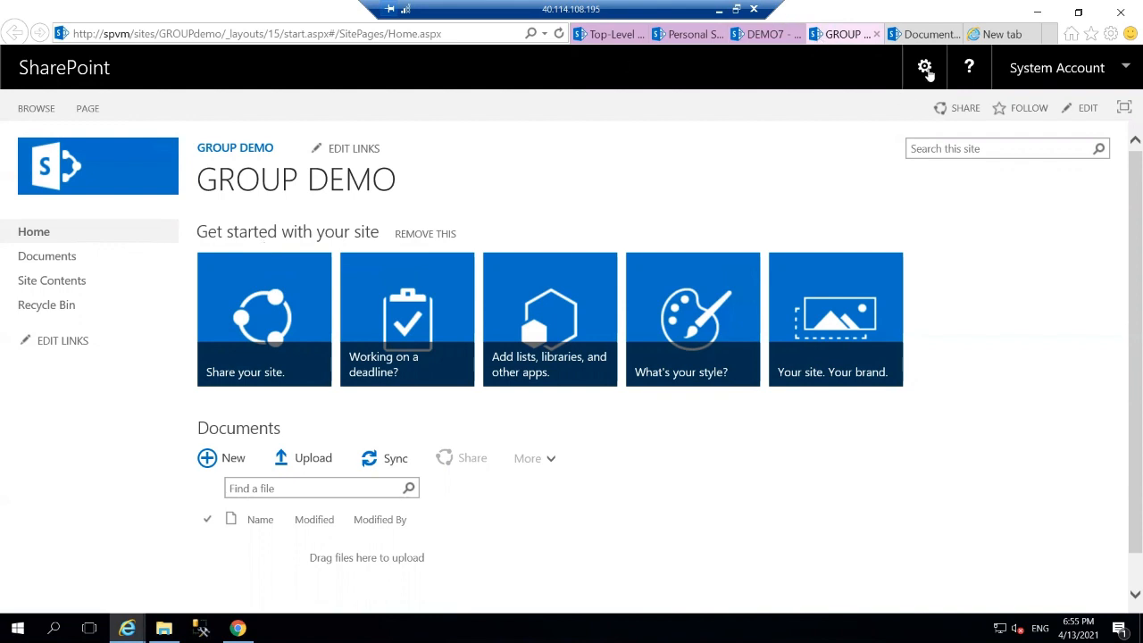
left_click(927, 71)
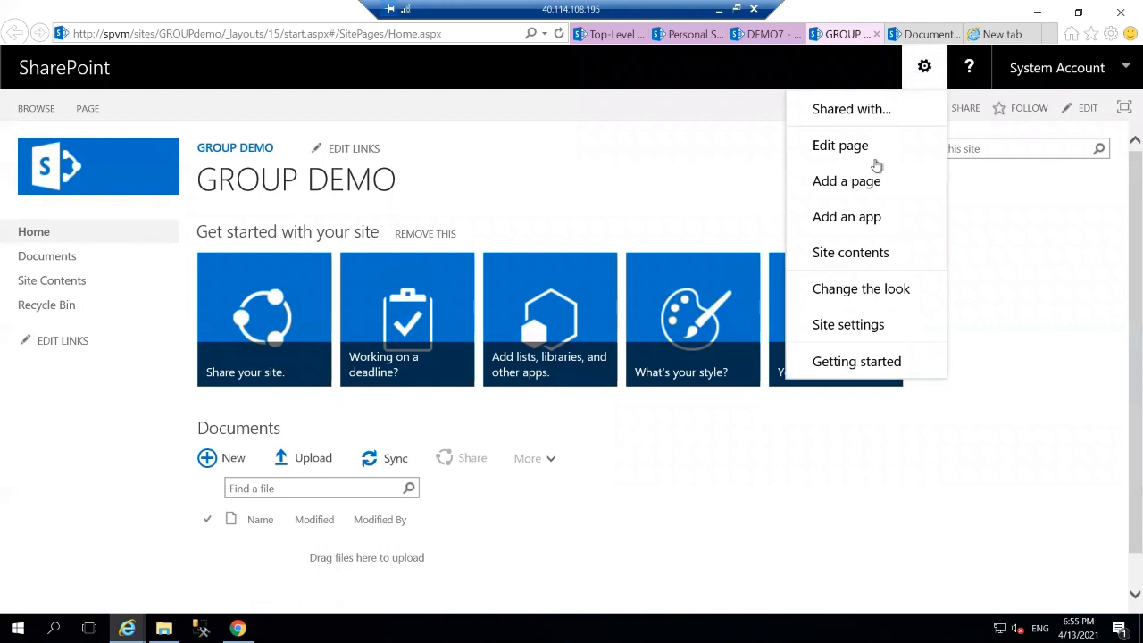
left_click(842, 323)
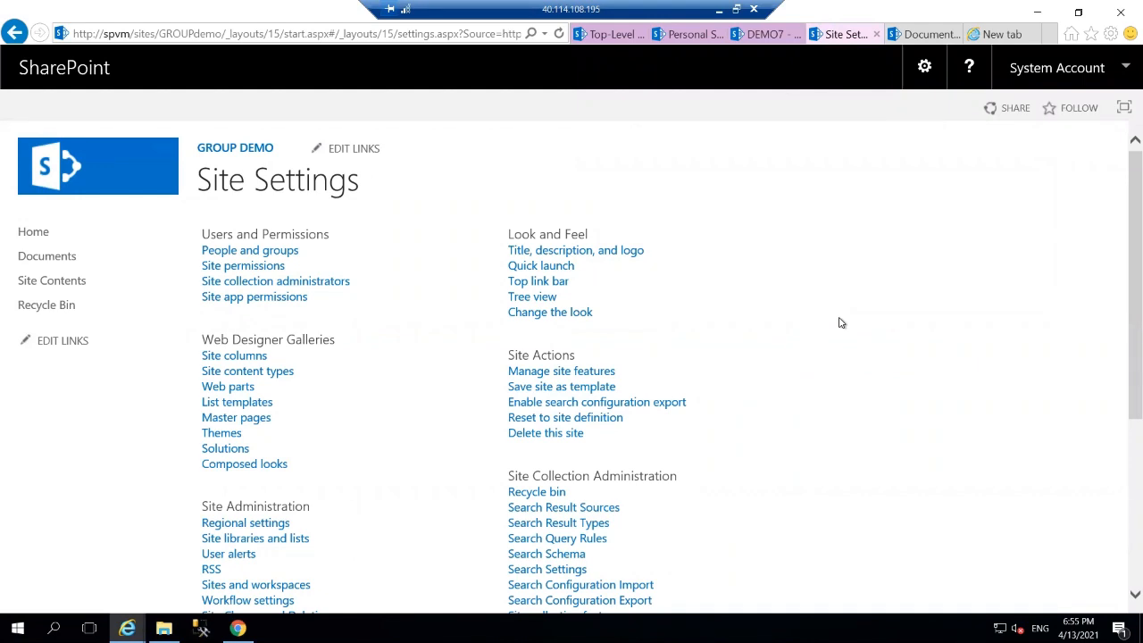
On Site Collection Administrators, remove the second user from the people picker.
left_click(348, 284)
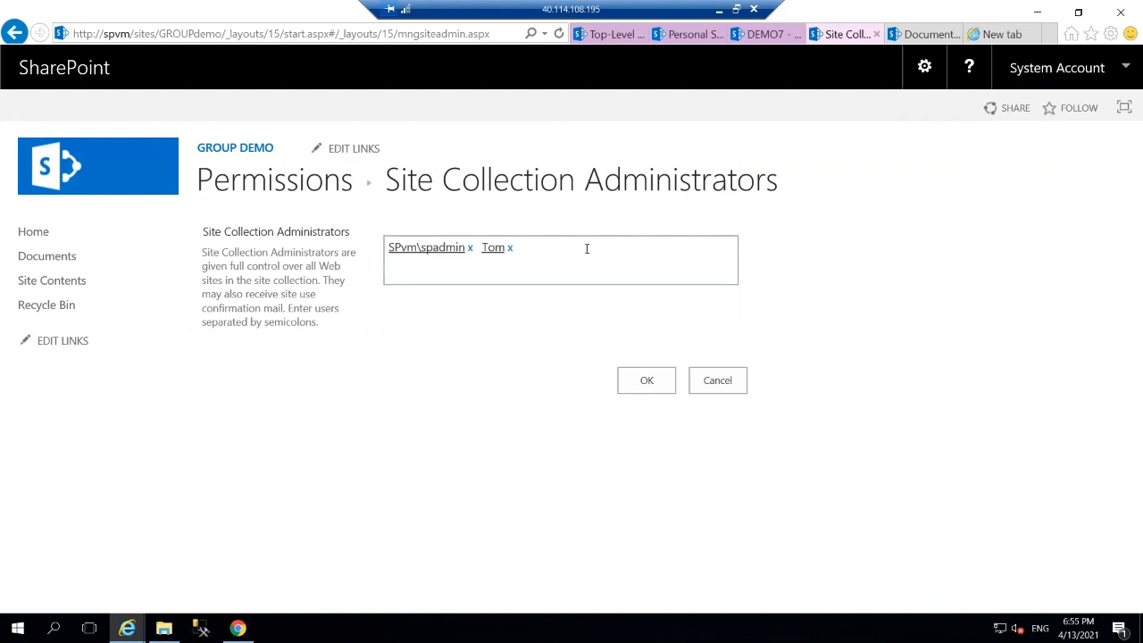
left_click(492, 251)
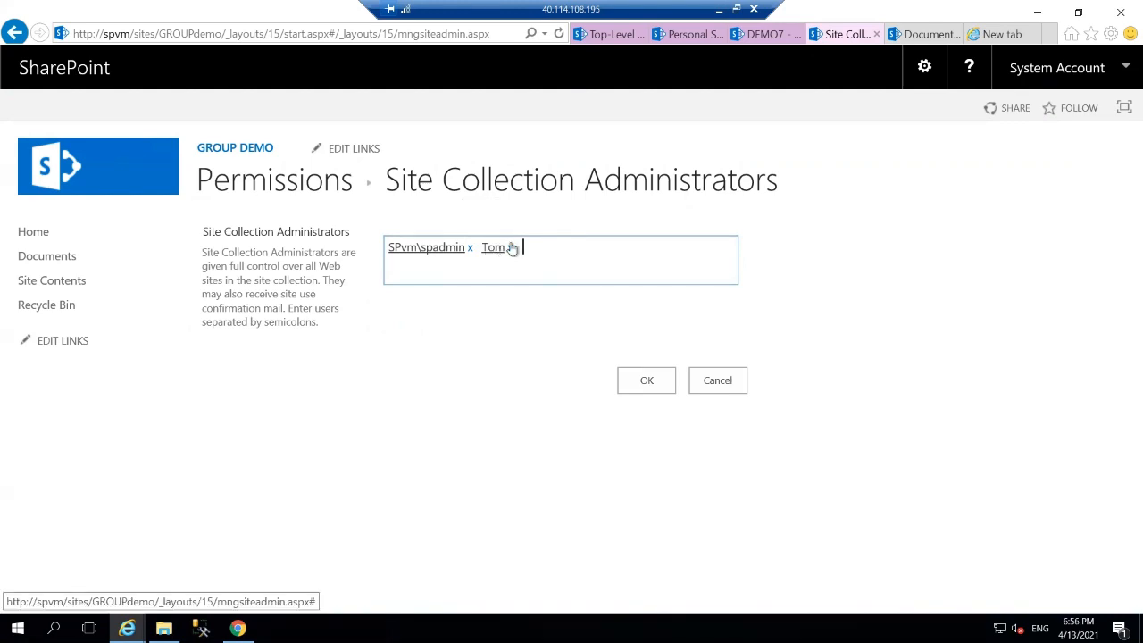
left_click(511, 248)
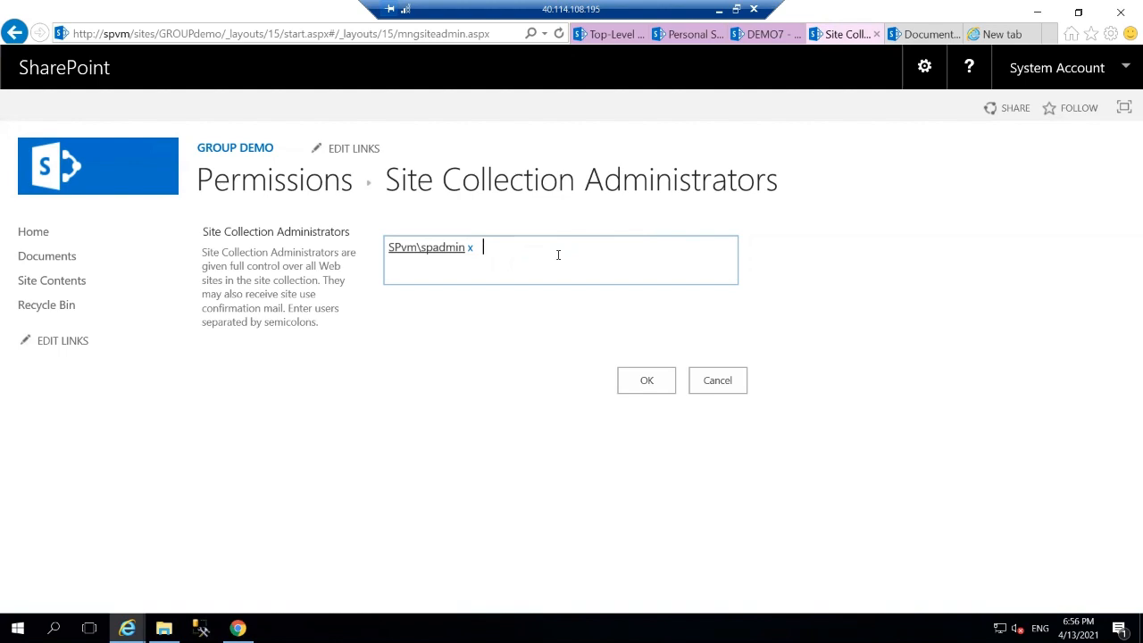
Enter another user's name, accept the suggested match as administrator, and save the list.
type("t")
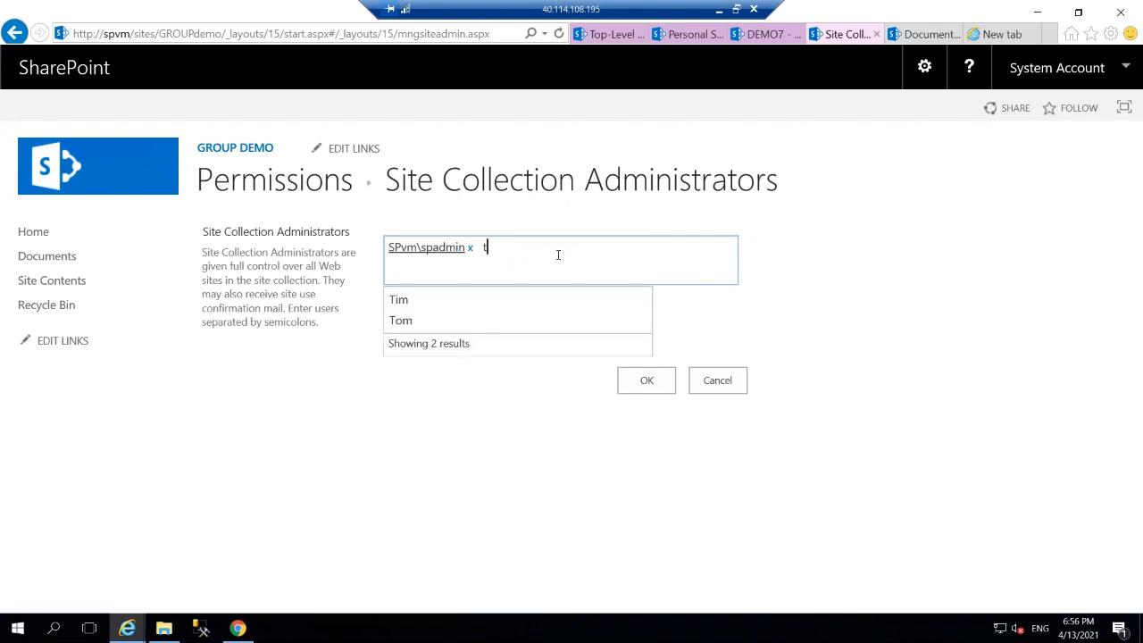
type("im")
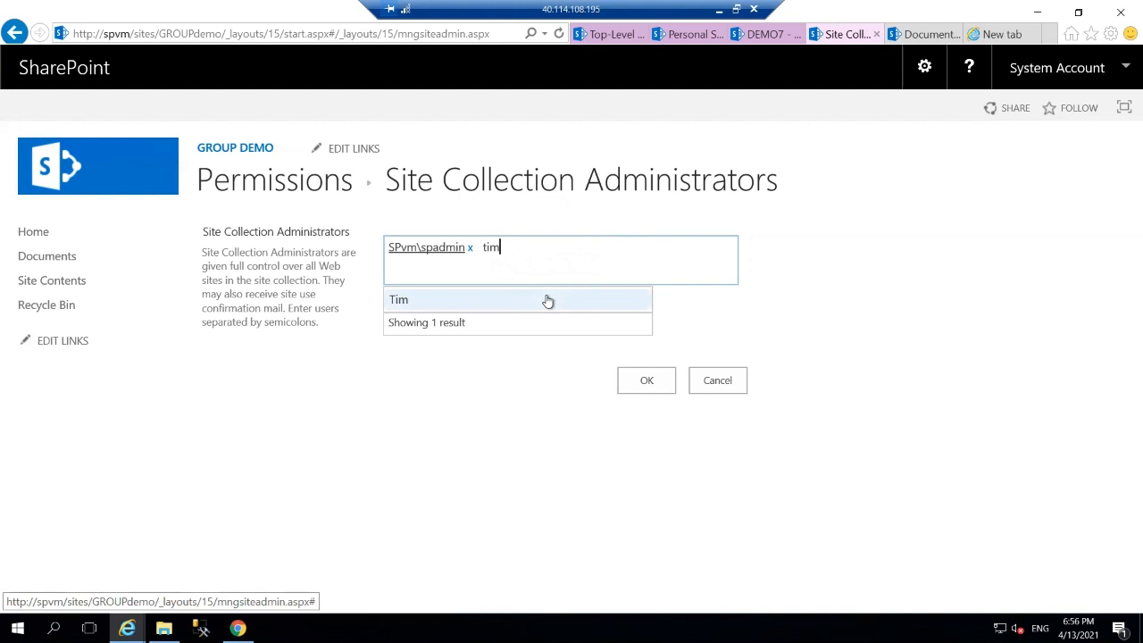
left_click(547, 302)
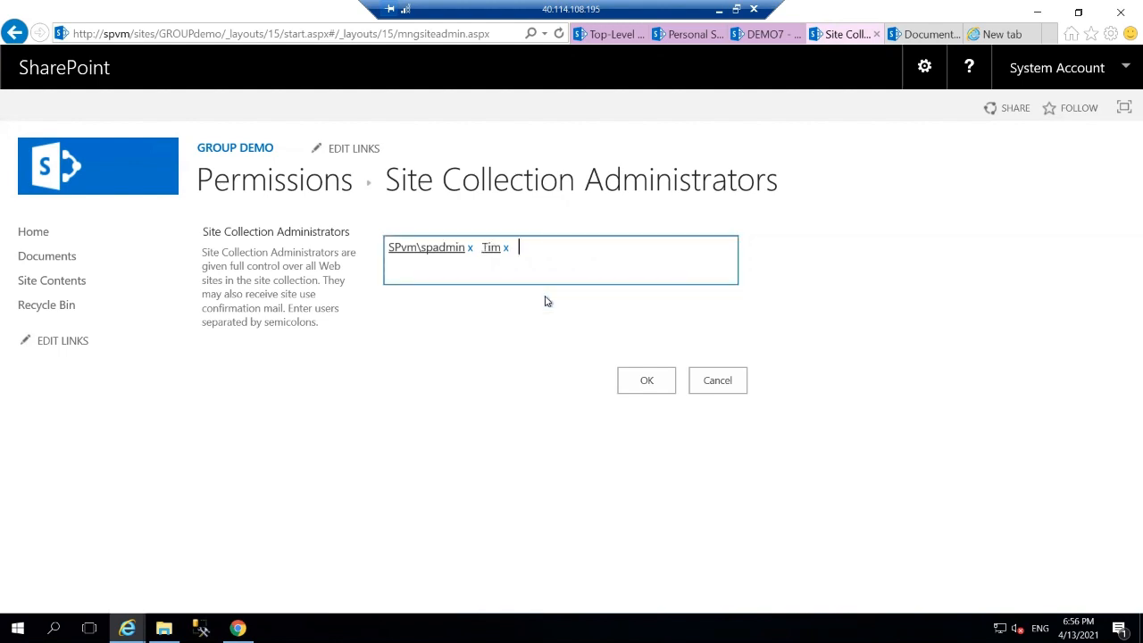
left_click(645, 379)
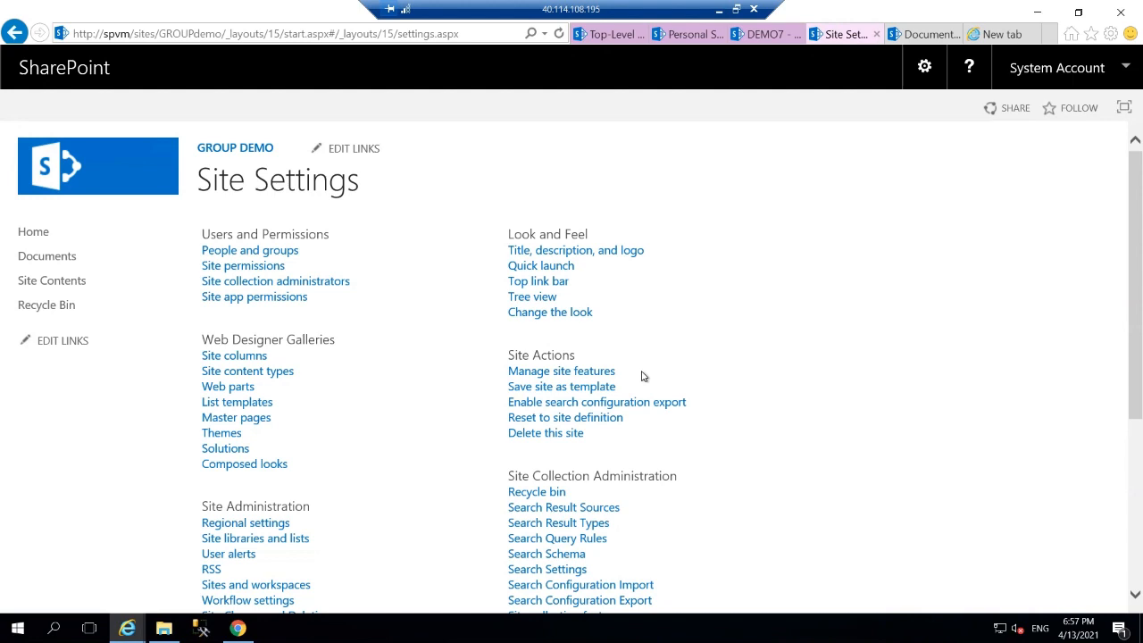
Go to Site permissions and select the Excel Services Viewers group.
left_click(226, 267)
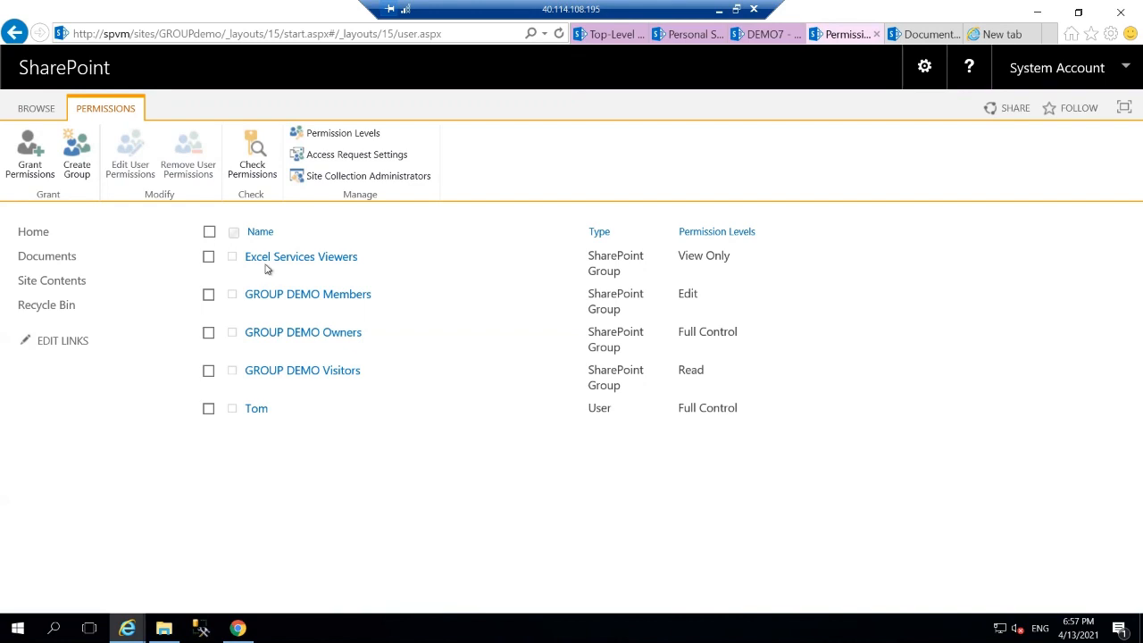
left_click(209, 258)
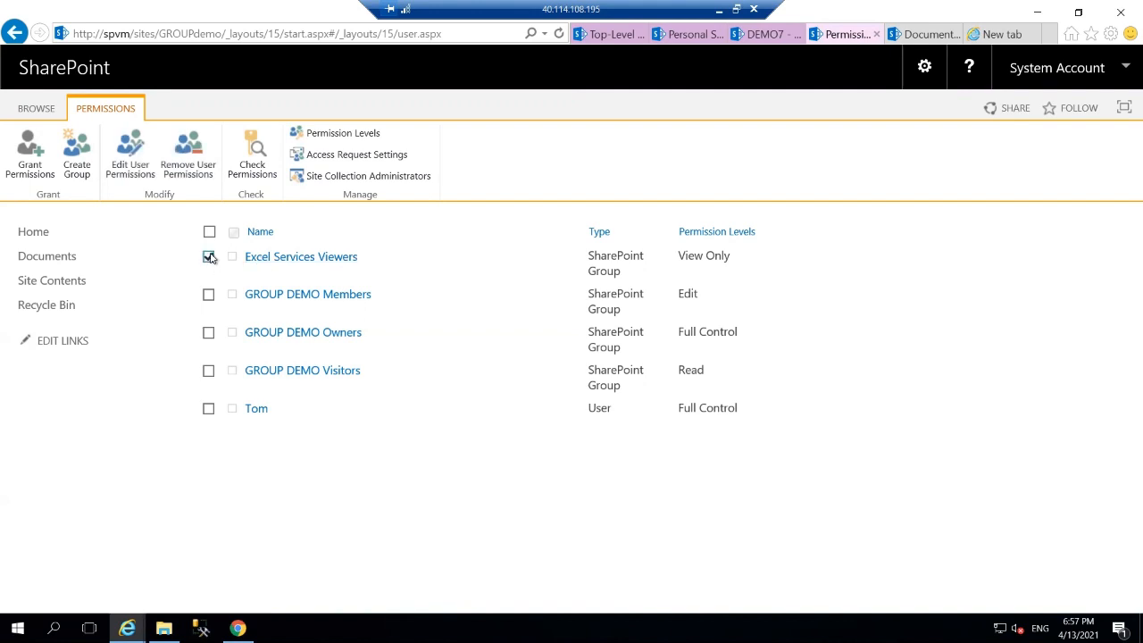
Dismiss Check Permissions unused, then open Edit User Permissions for Excel Services Viewers.
left_click(248, 170)
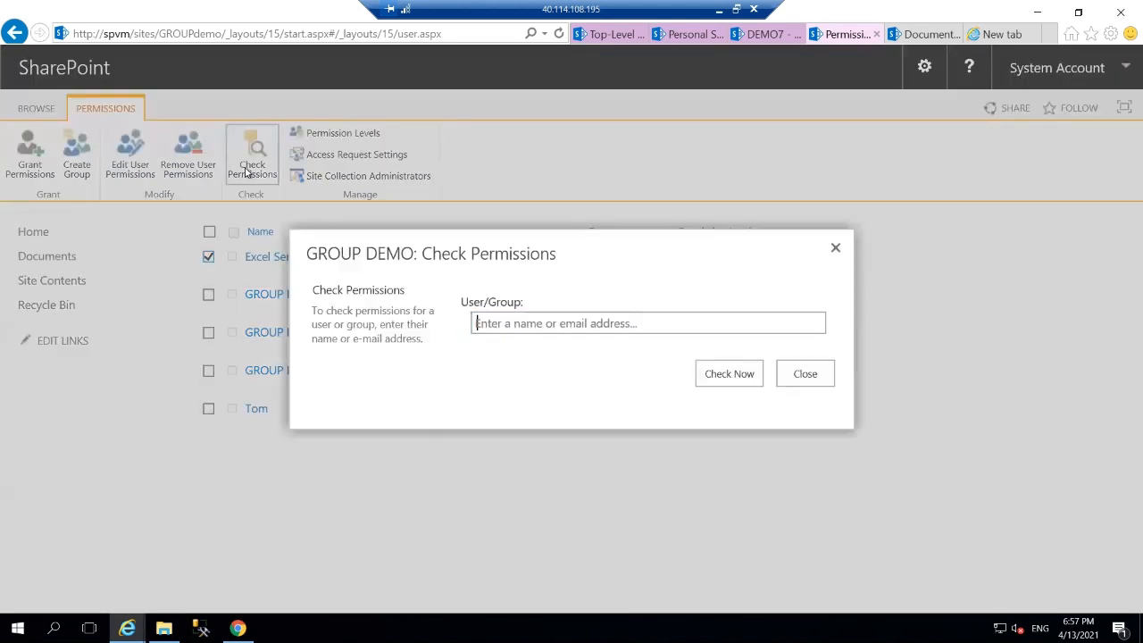
left_click(784, 375)
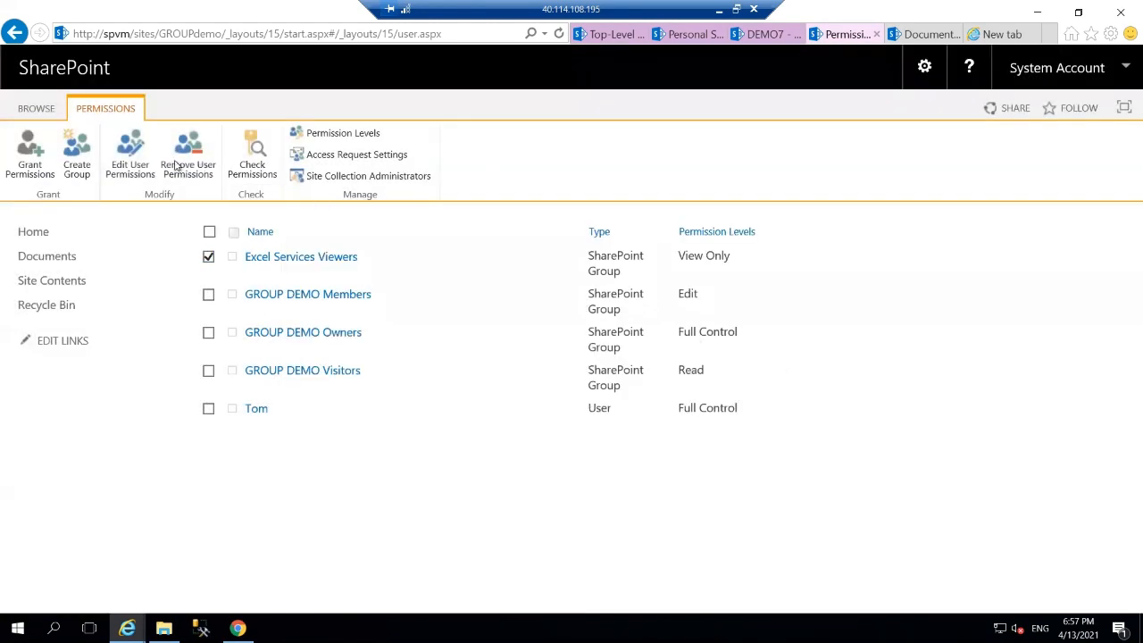
left_click(139, 150)
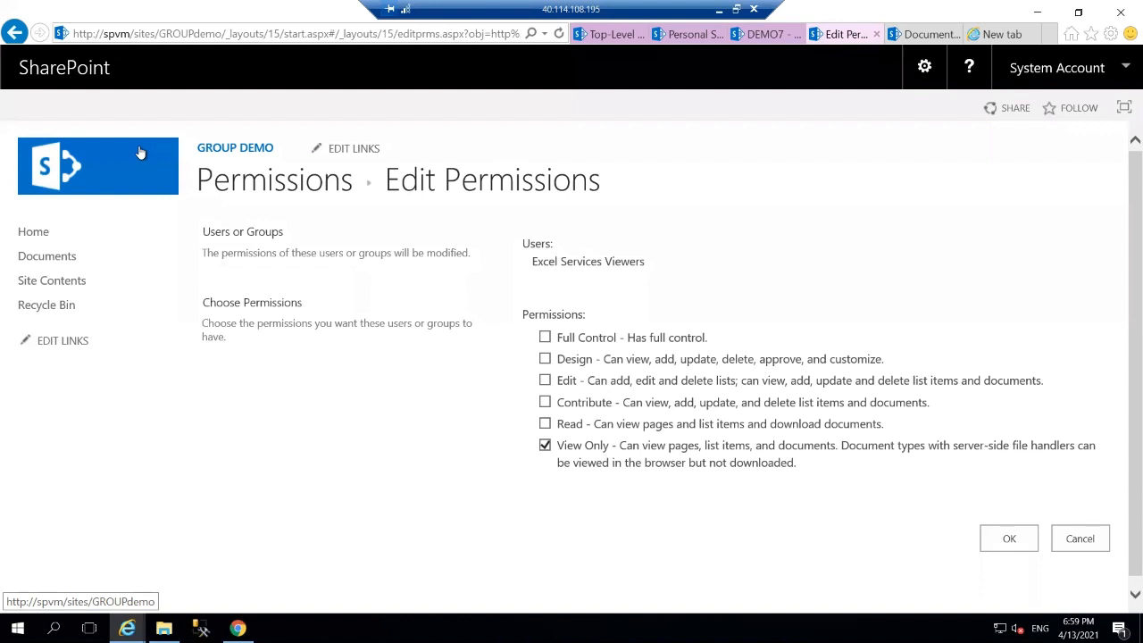
Tick Read for Excel Services Viewers to highlight its download rights, then cancel the change.
left_click(796, 427)
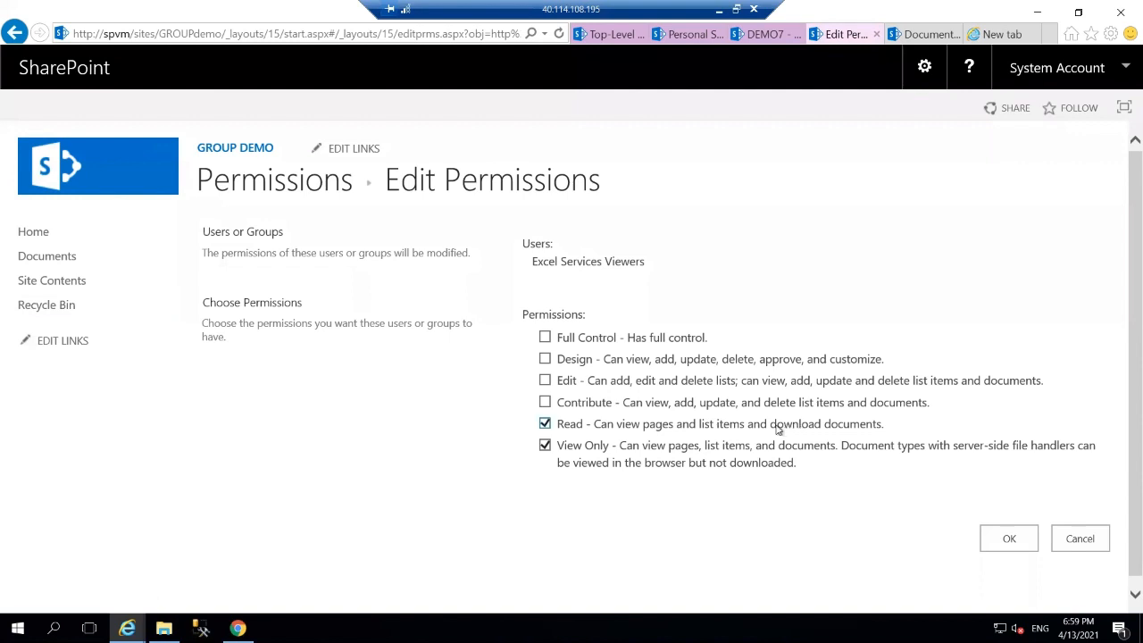
left_click_drag(772, 423, 894, 428)
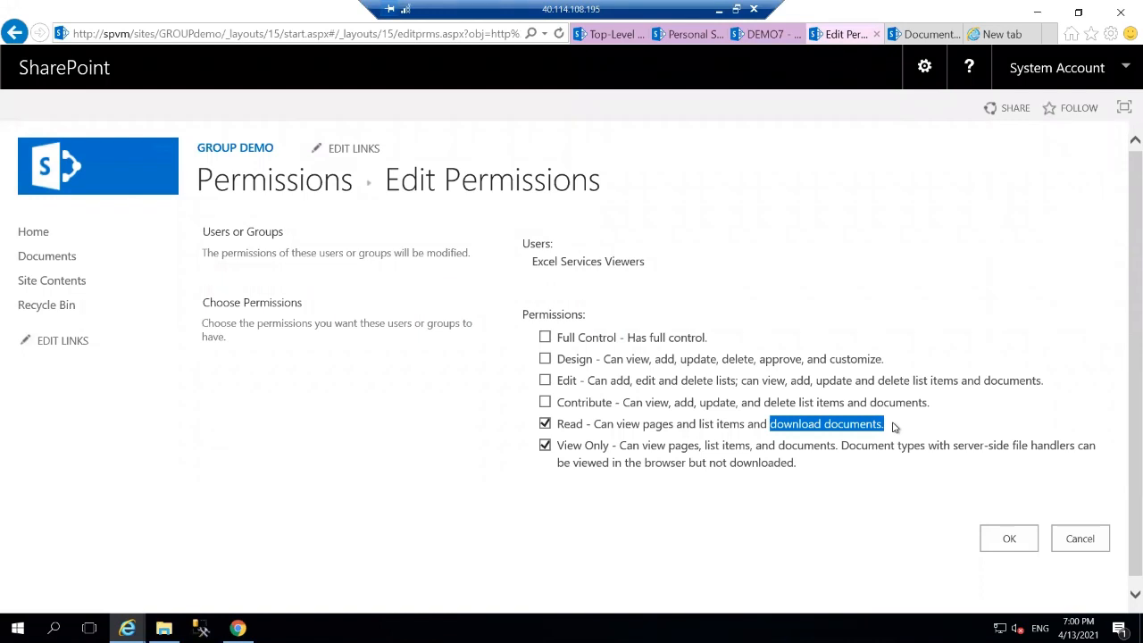
left_click(1073, 536)
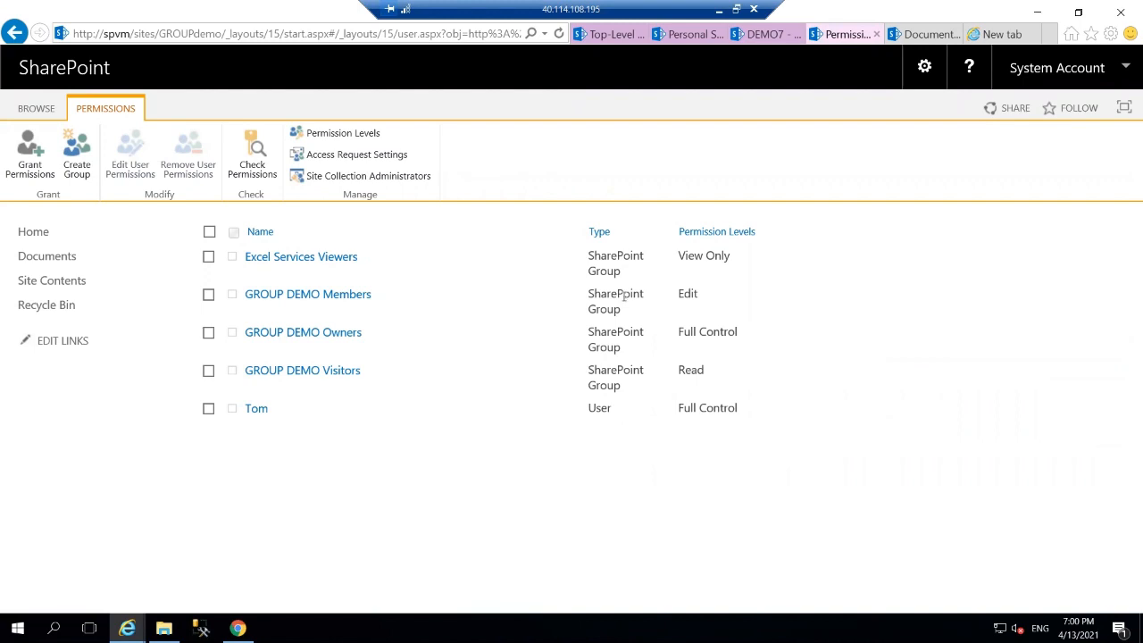
Select GROUP DEMO Members, review its Edit permission level, and cancel without changes.
left_click(208, 295)
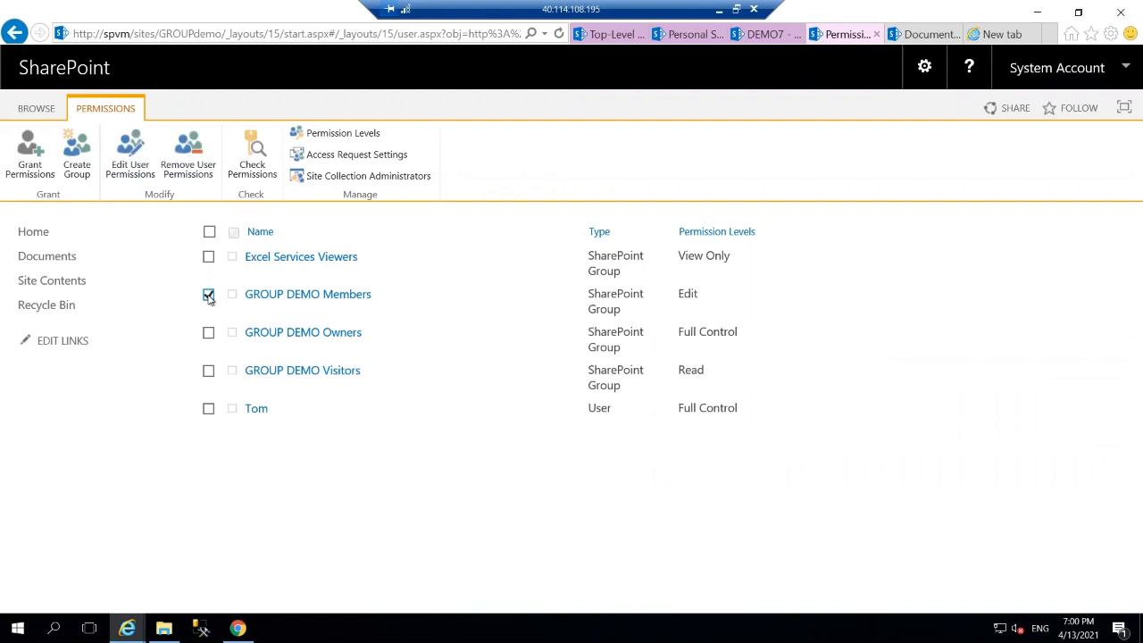
left_click(132, 160)
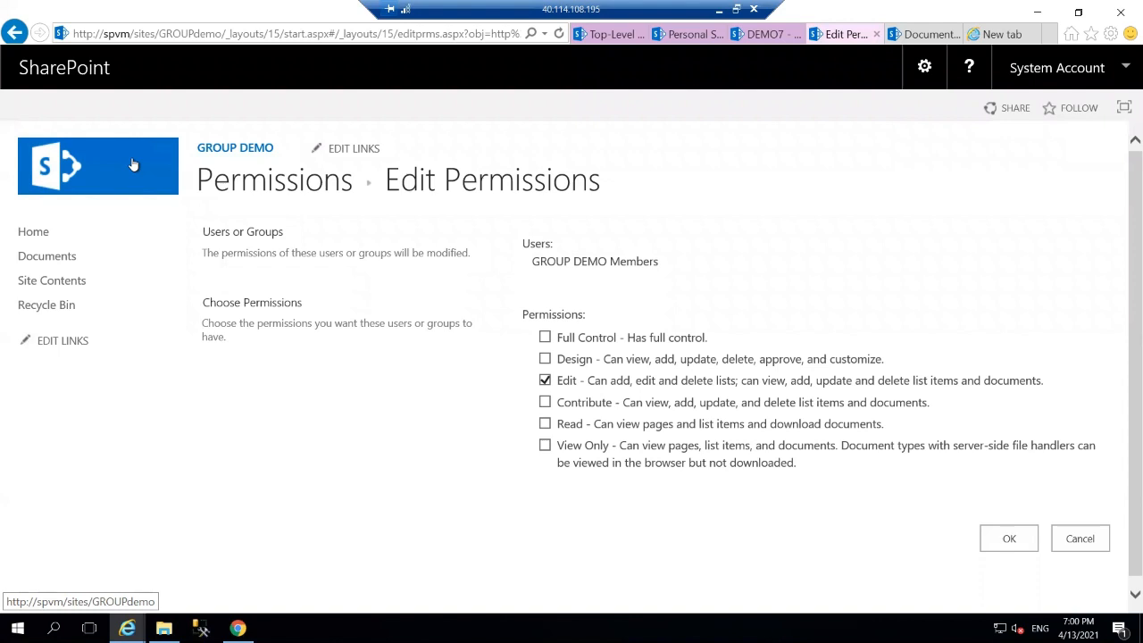
left_click(1081, 540)
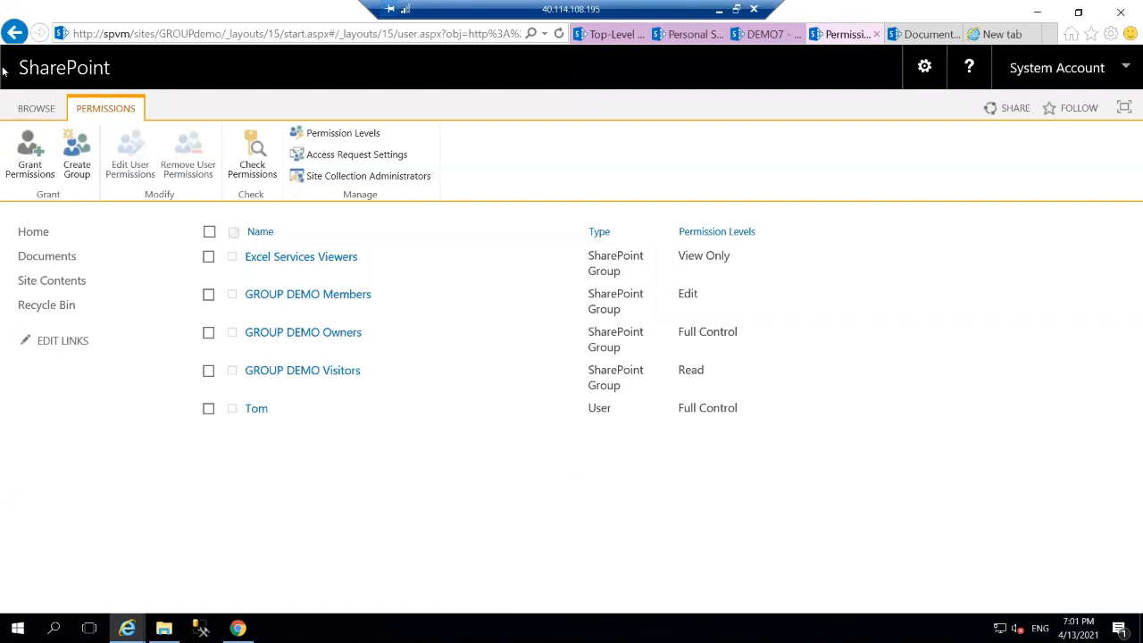
Confirm GROUP DEMO Owners has Full Control, then go back to the GROUP DEMO home page.
left_click(208, 335)
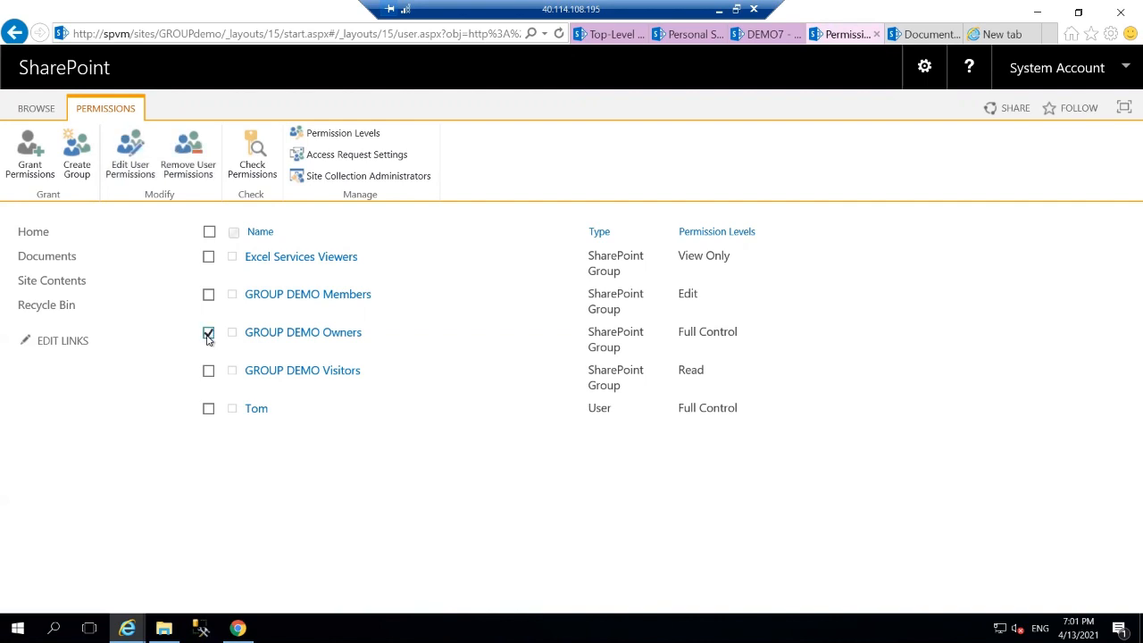
left_click(146, 158)
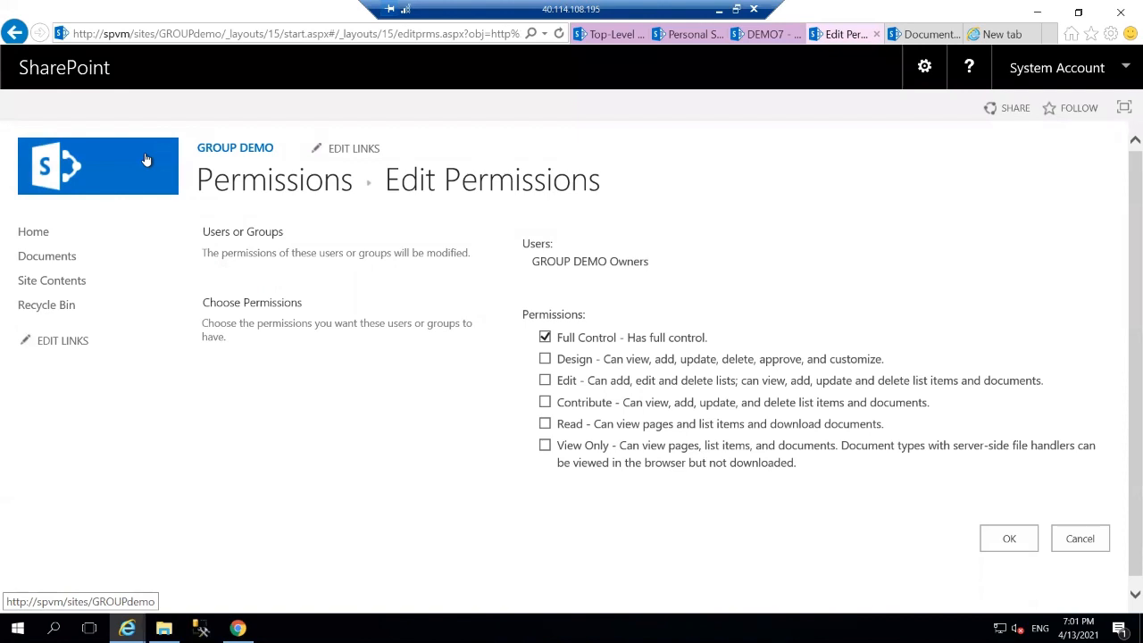
left_click(147, 159)
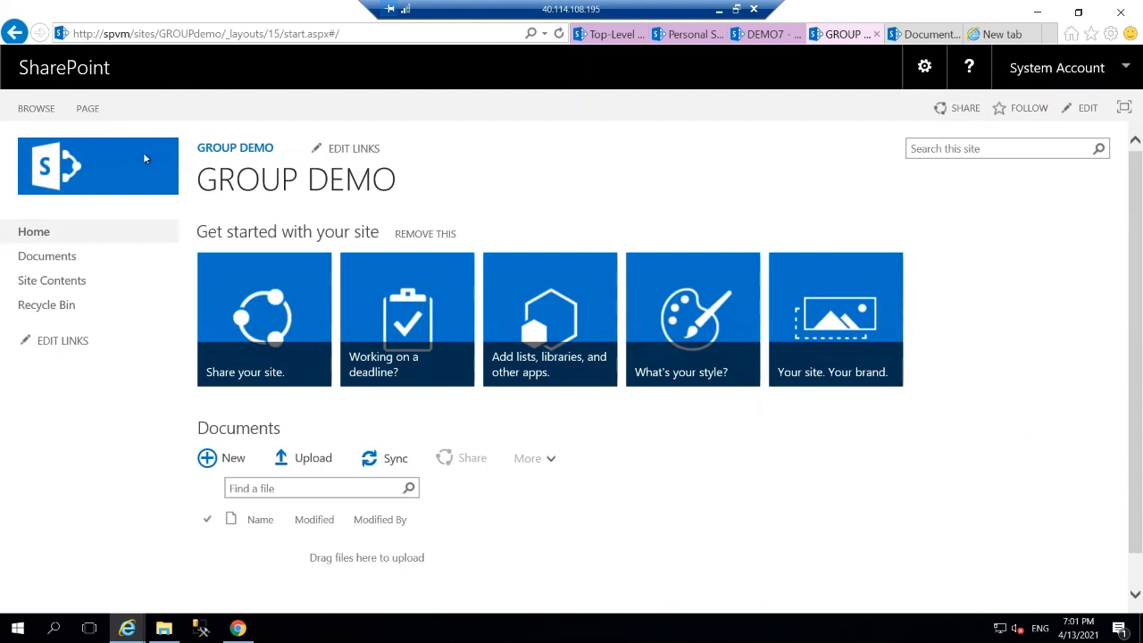
Go through the gear menu's Site settings to the GROUP DEMO Site permissions list.
key("ctrl+a")
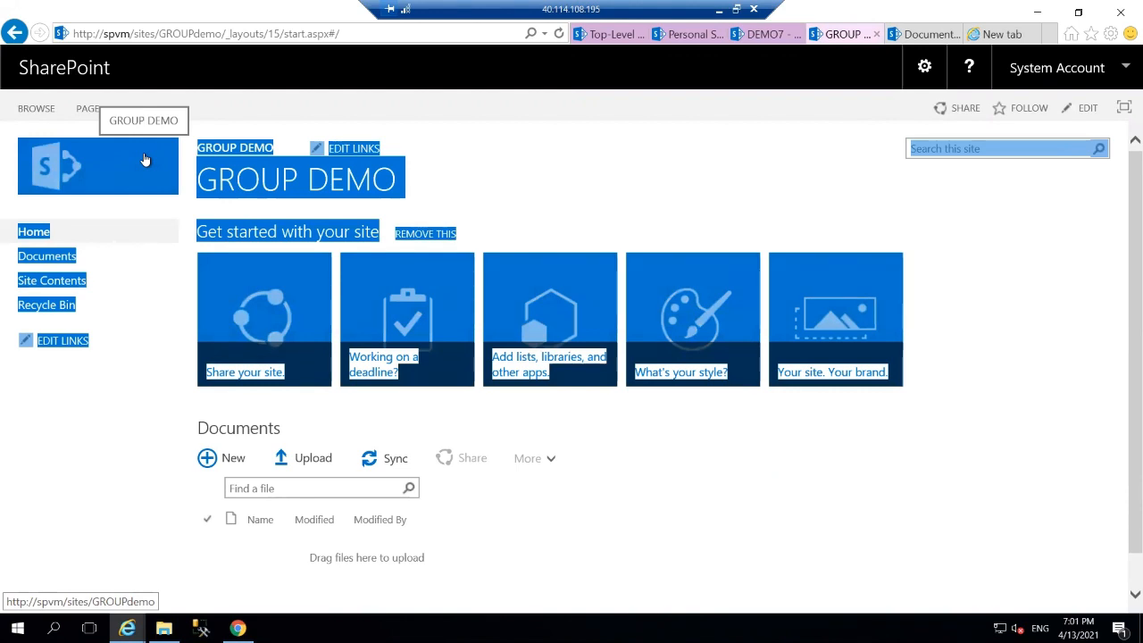
left_click(925, 70)
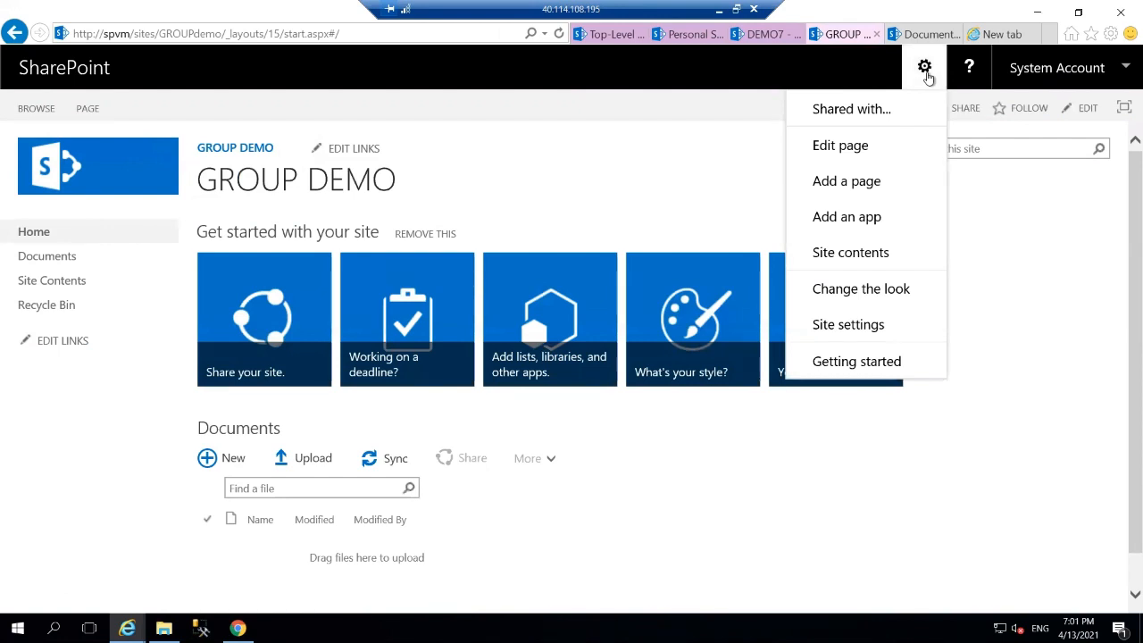
left_click(883, 330)
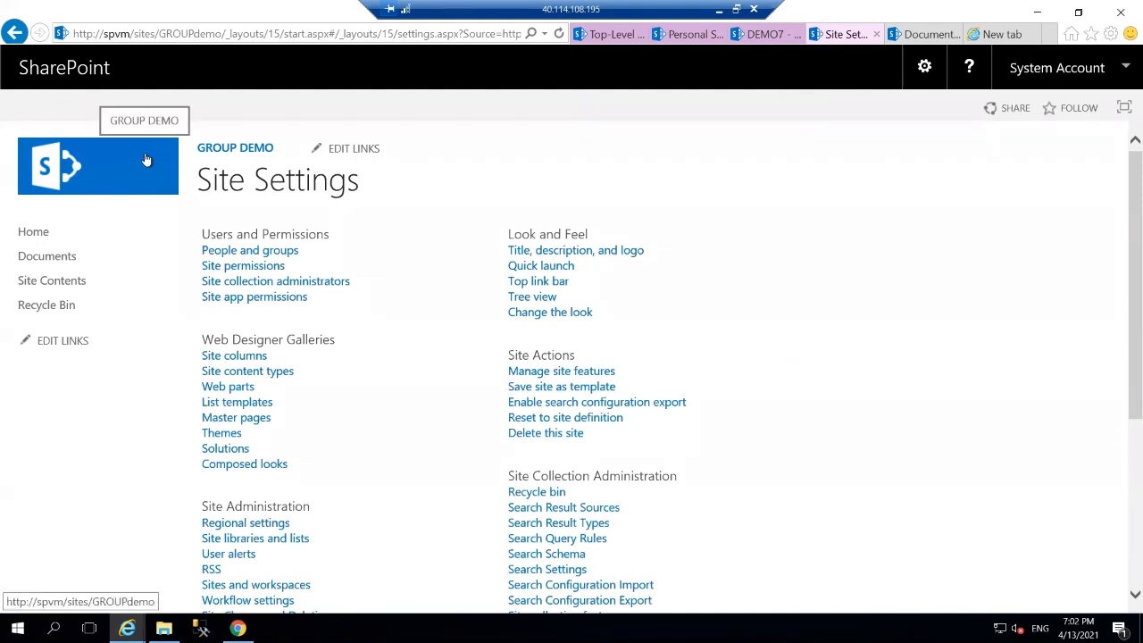
left_click(225, 265)
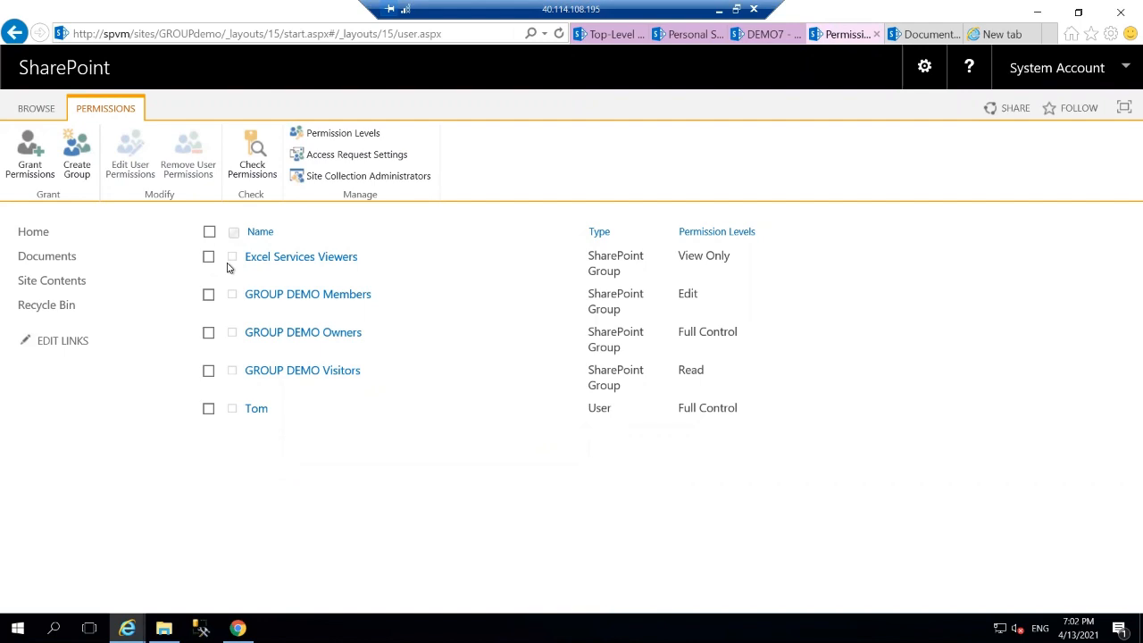
Start a new site group in the Create Group form and name it 'company group'.
left_click(77, 157)
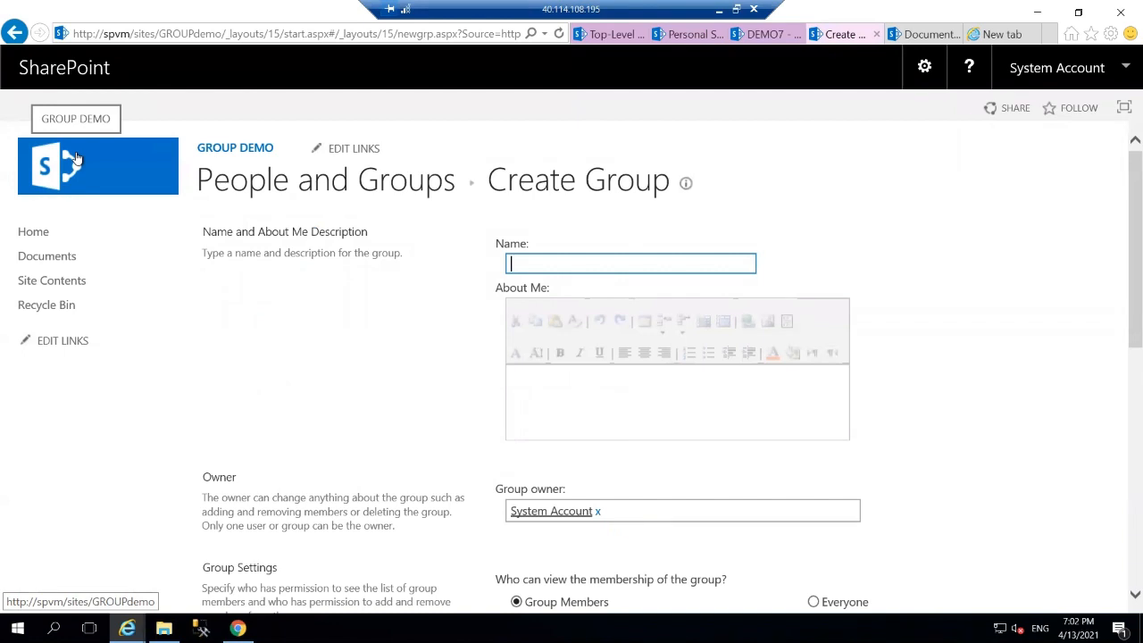
type("comp")
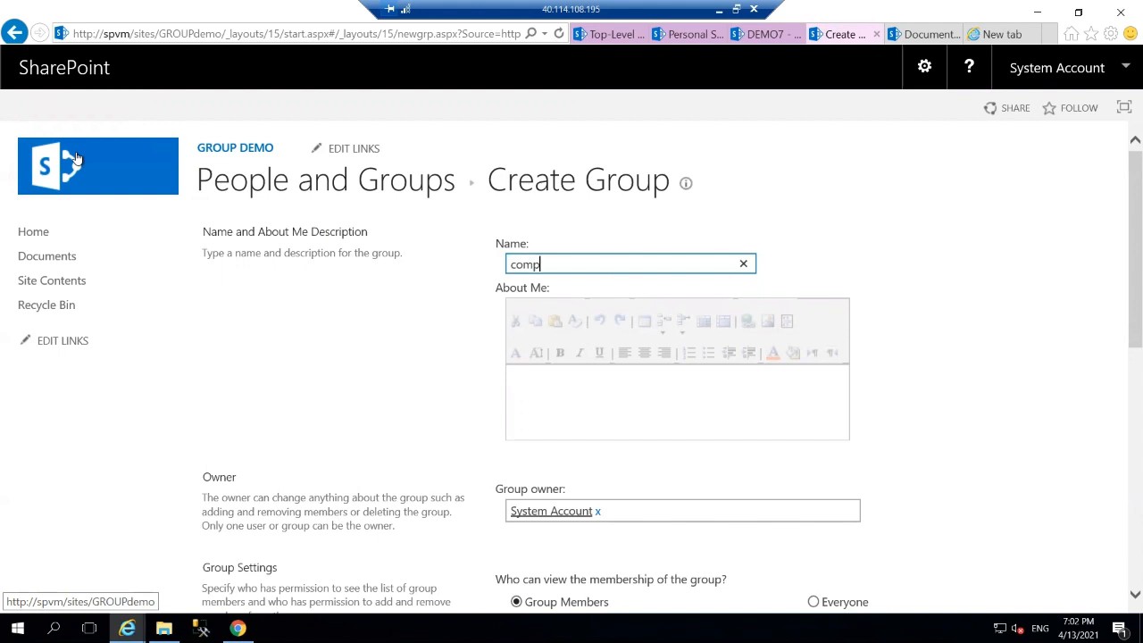
type("any group")
left_click(1123, 280)
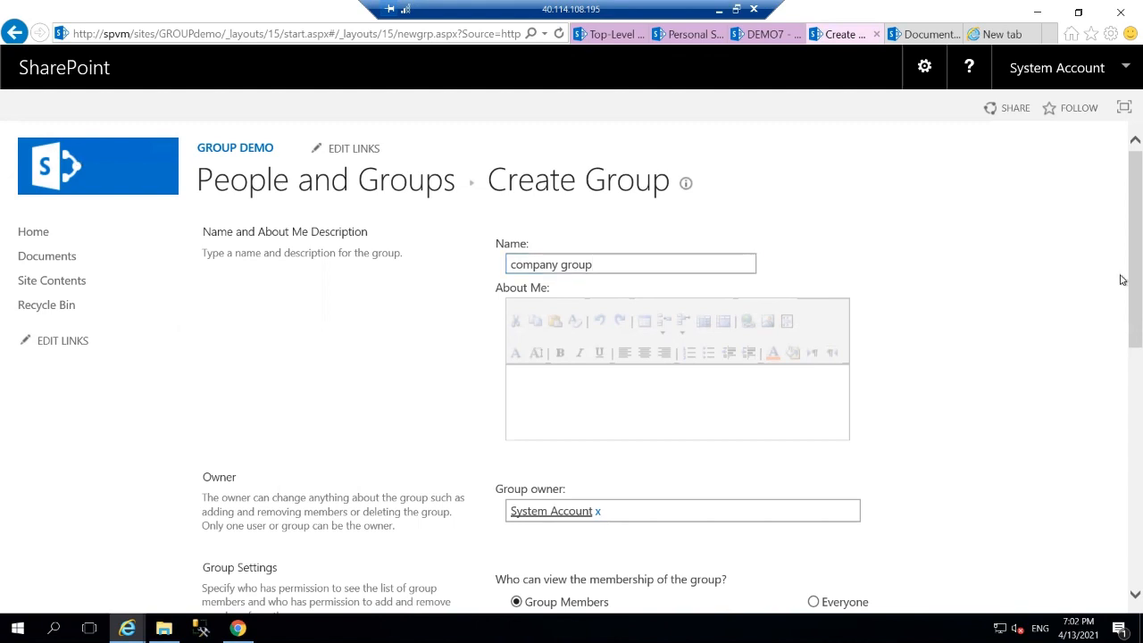
scroll(397, 232, "down", 10)
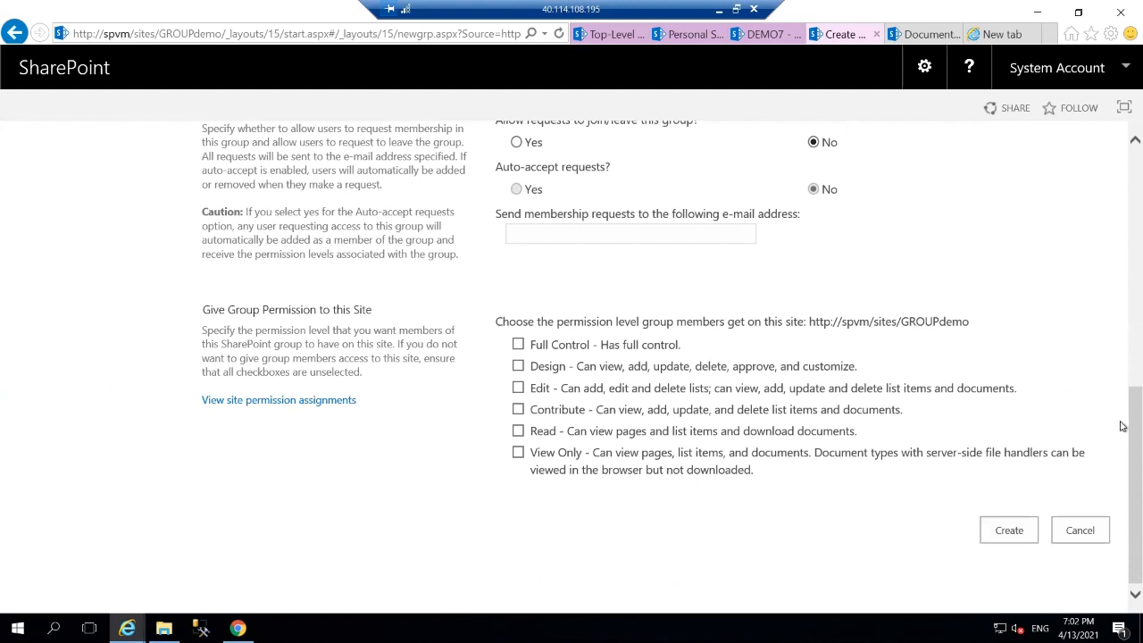
scroll(1124, 409, "up", 2)
scroll(1123, 376, "up", 2)
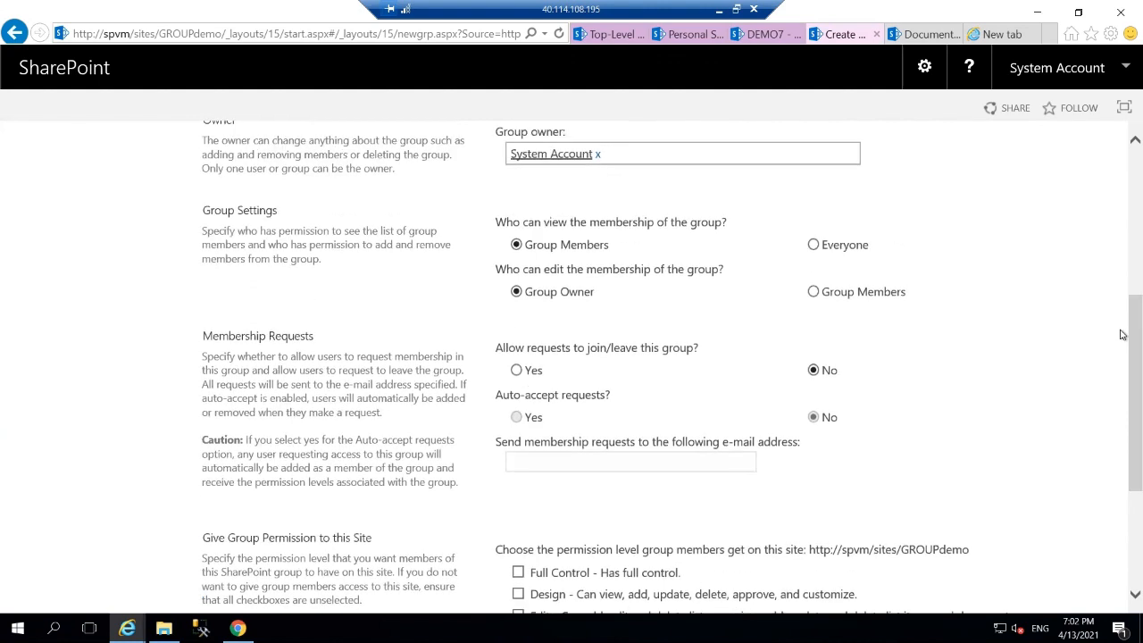
scroll(1122, 334, "up", 5)
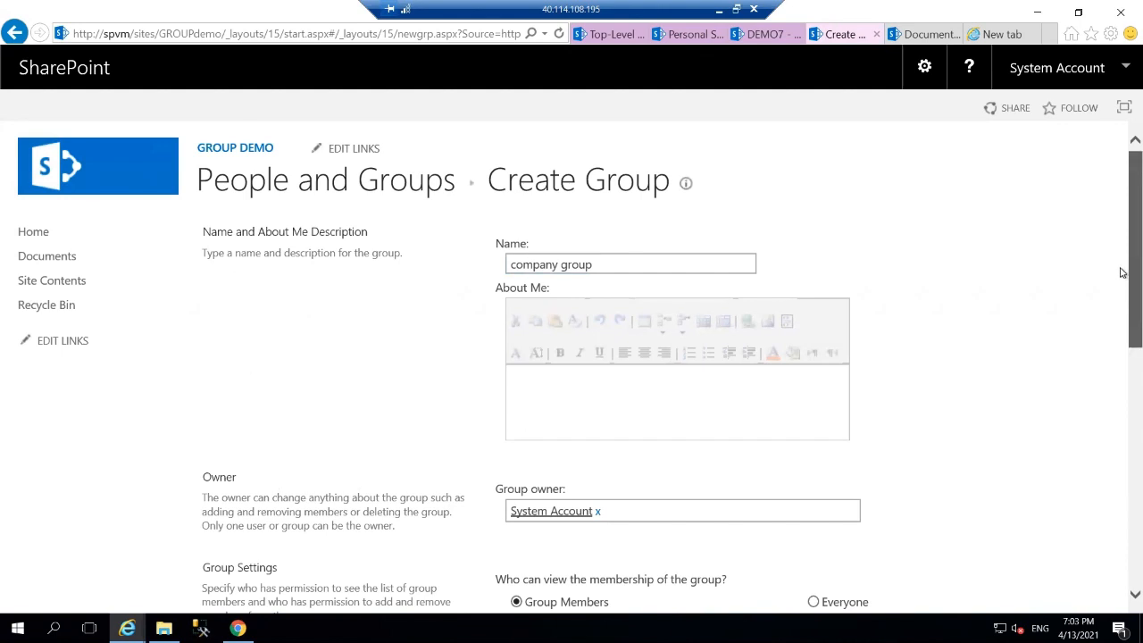
scroll(1123, 282, "down", 1)
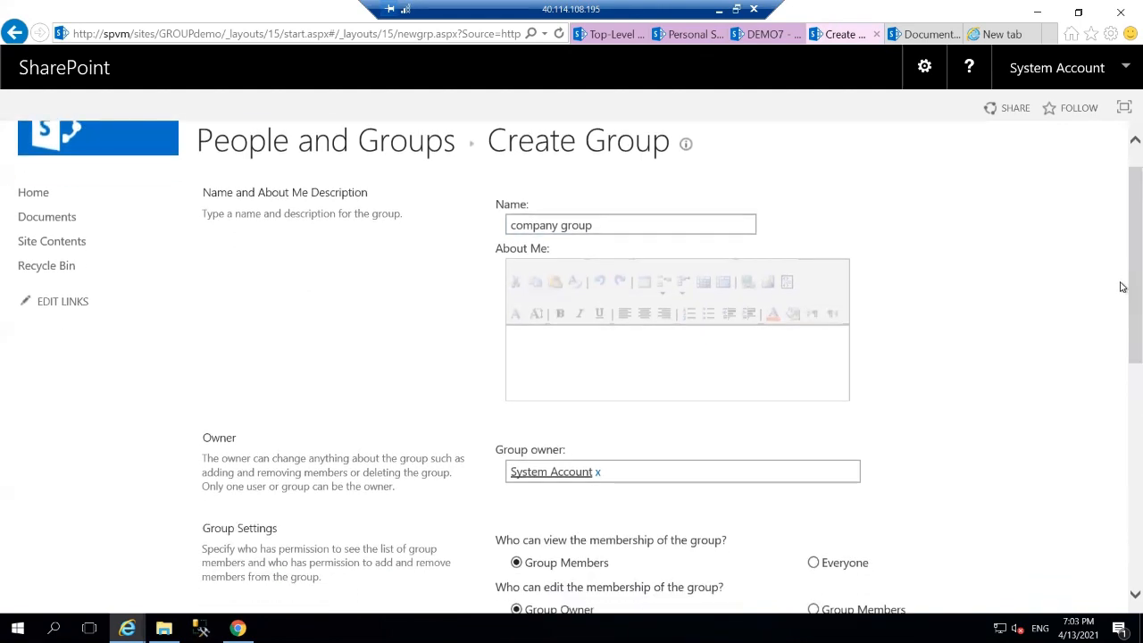
Make the admin account company group's owner and remove System Account.
left_click(830, 465)
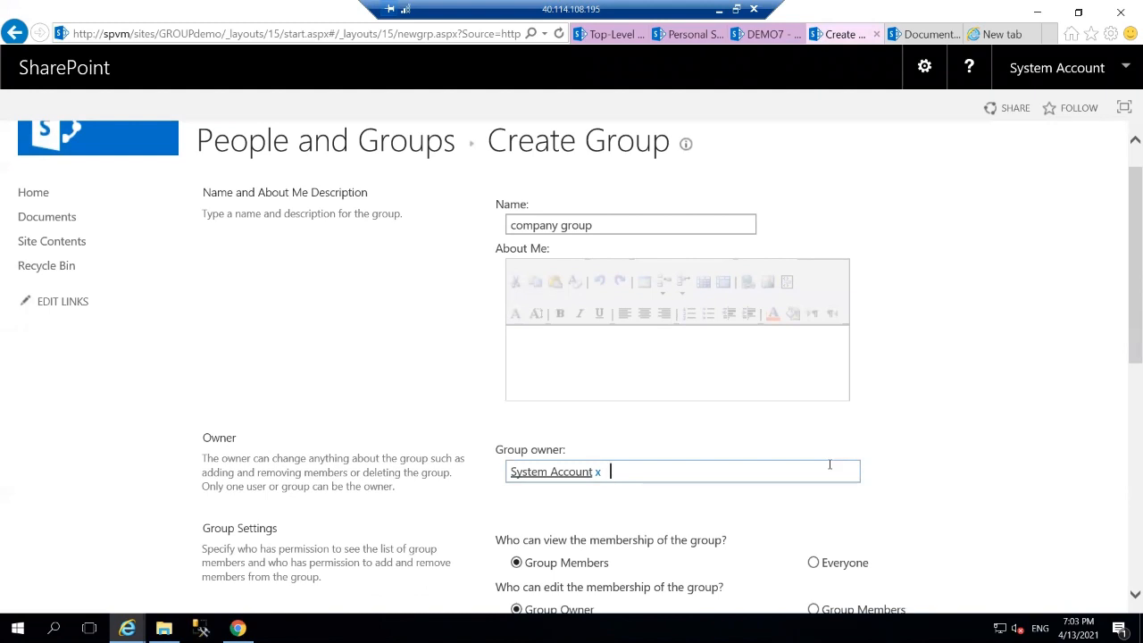
type("spadmin")
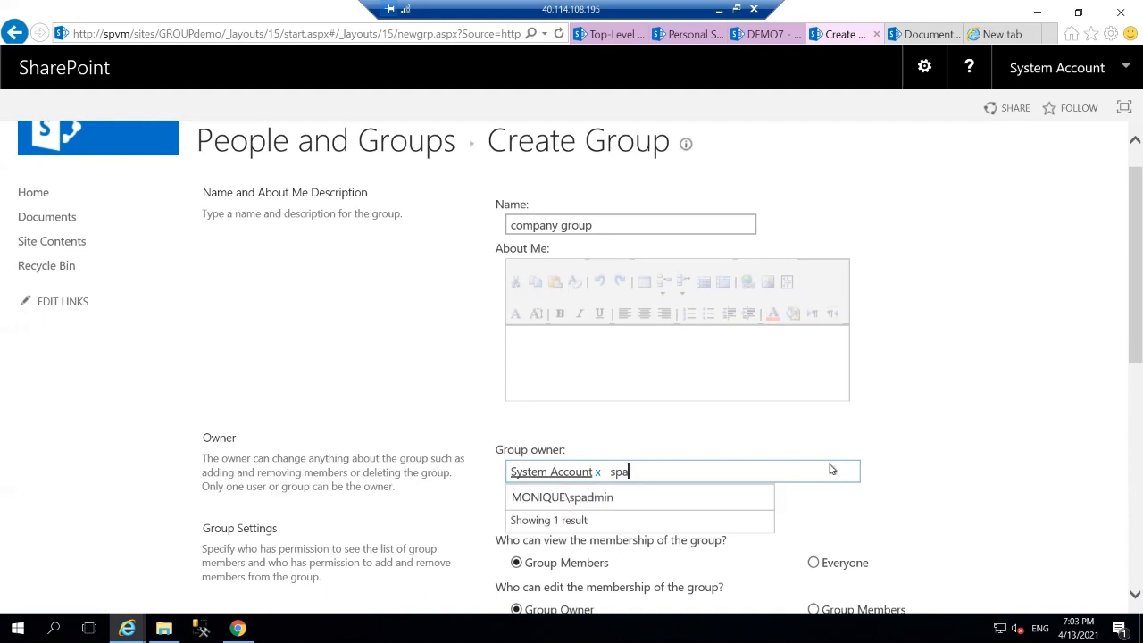
left_click(711, 507)
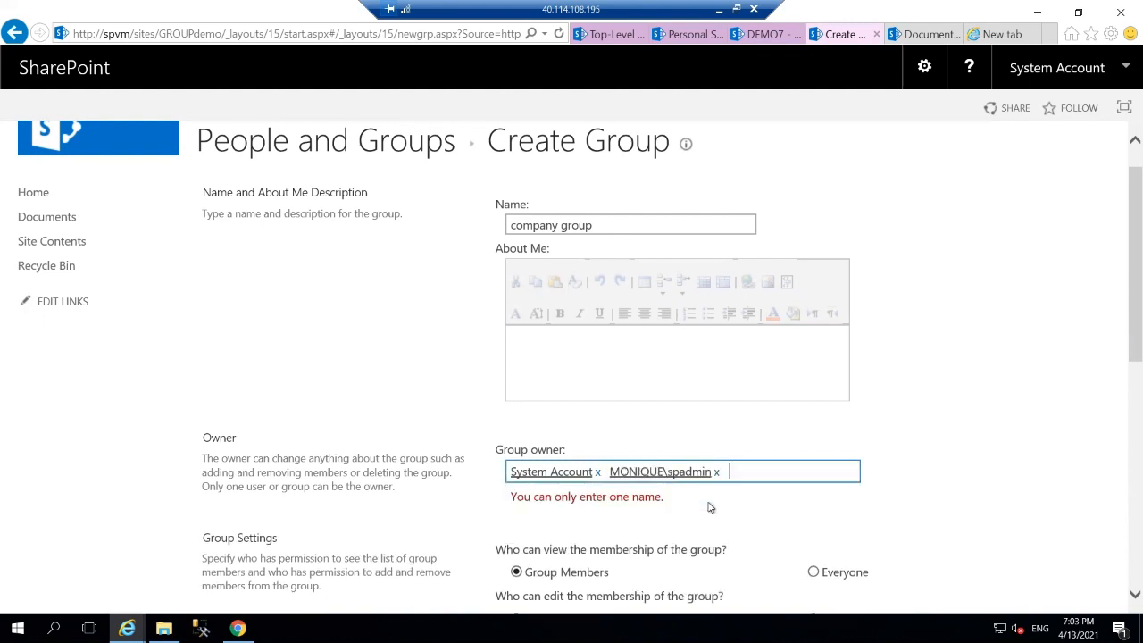
left_click(598, 473)
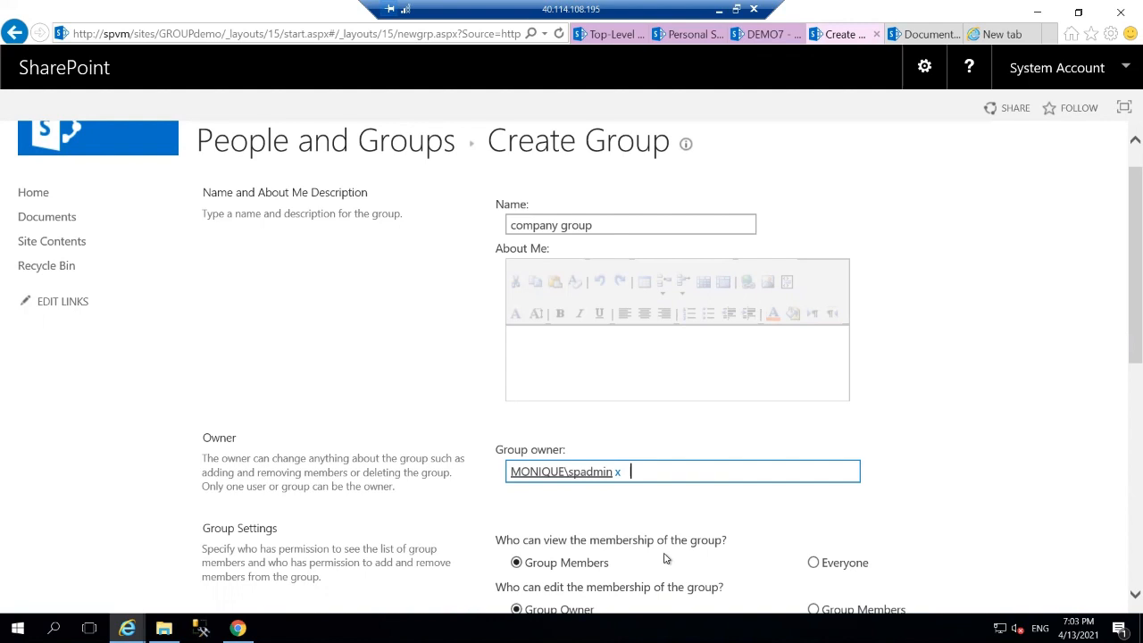
left_click(1014, 551)
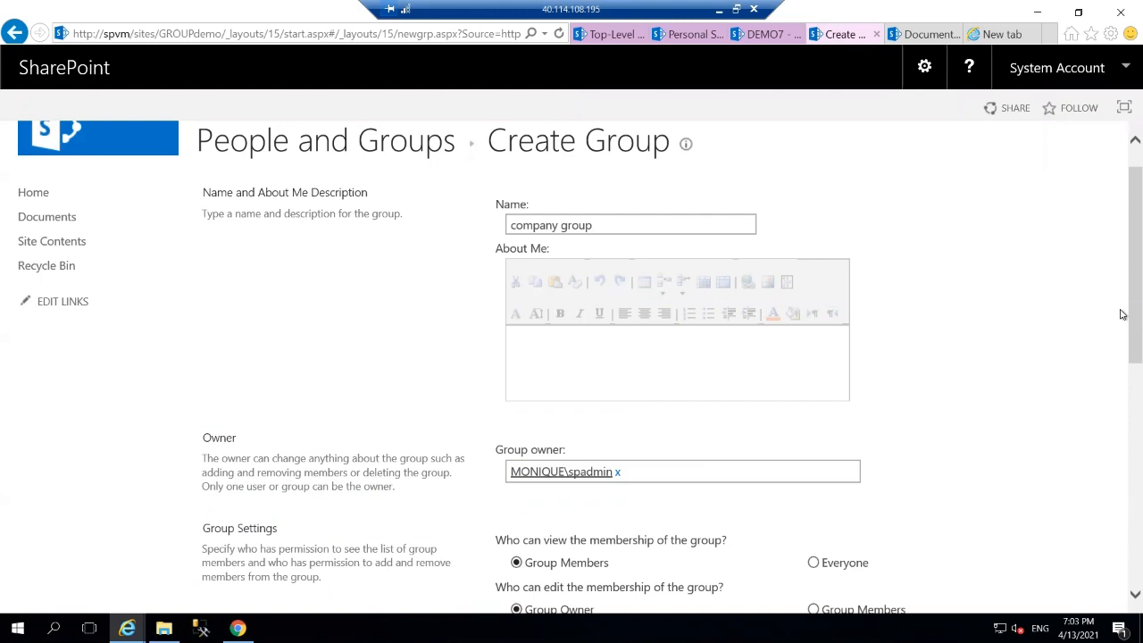
left_click_drag(1102, 540, 979, 534)
scroll(988, 534, "down", 1)
scroll(987, 535, "down", 5)
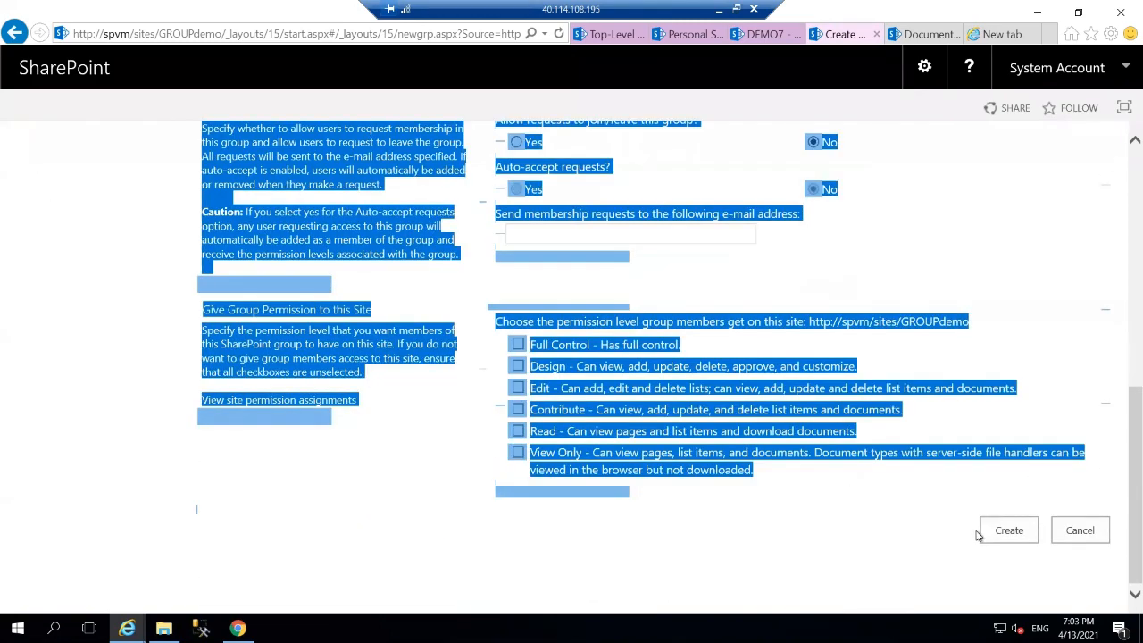
left_click(979, 534)
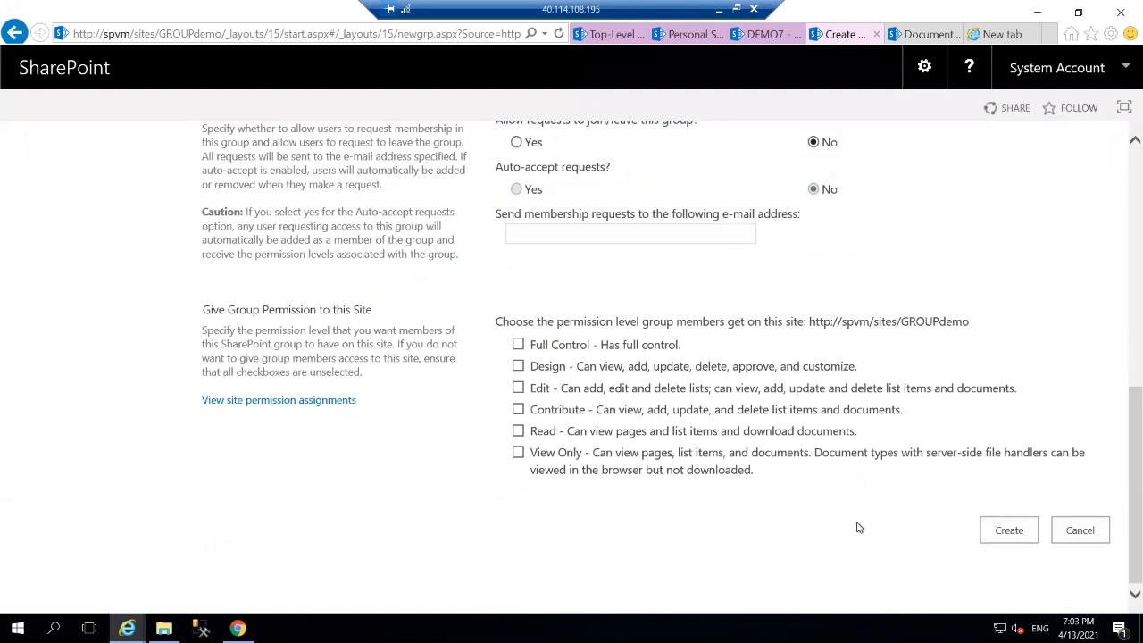
scroll(857, 528, "up", 10)
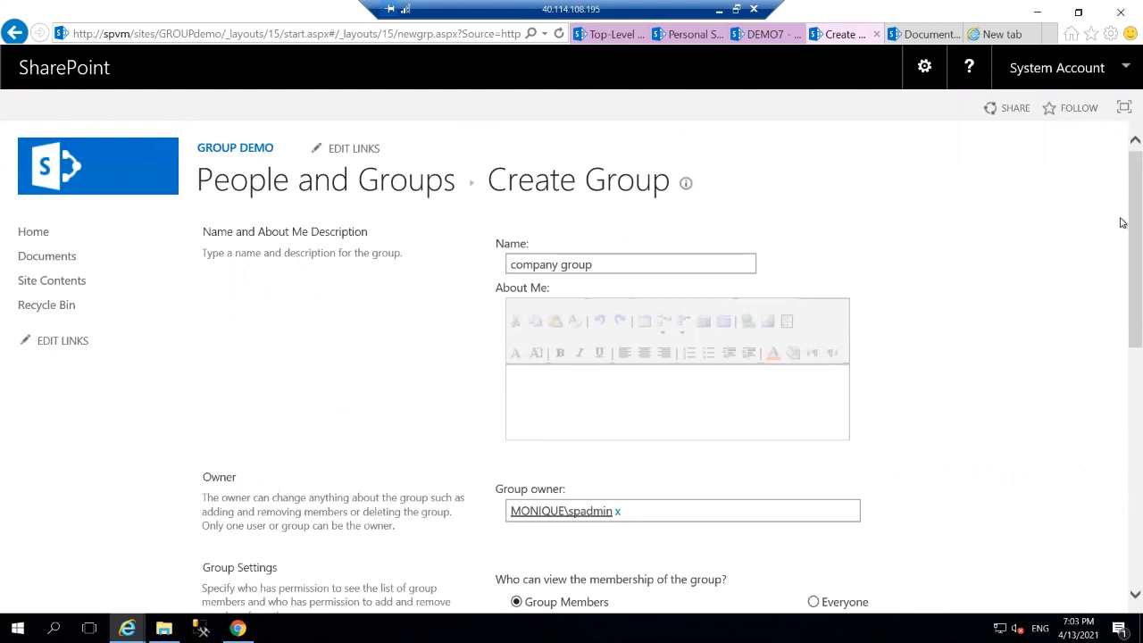
left_click_drag(1124, 251, 1122, 337)
scroll(1123, 337, "down", 1)
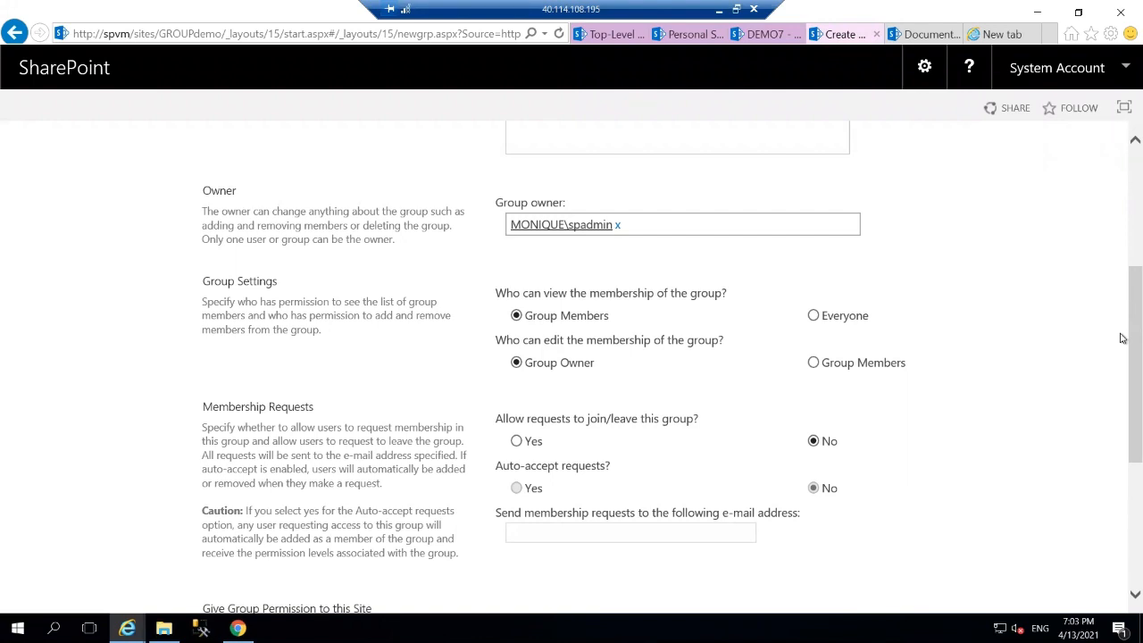
Show membership to Everyone, allow and auto-accept join requests, grant Read, and create company group.
left_click(818, 319)
left_click(516, 441)
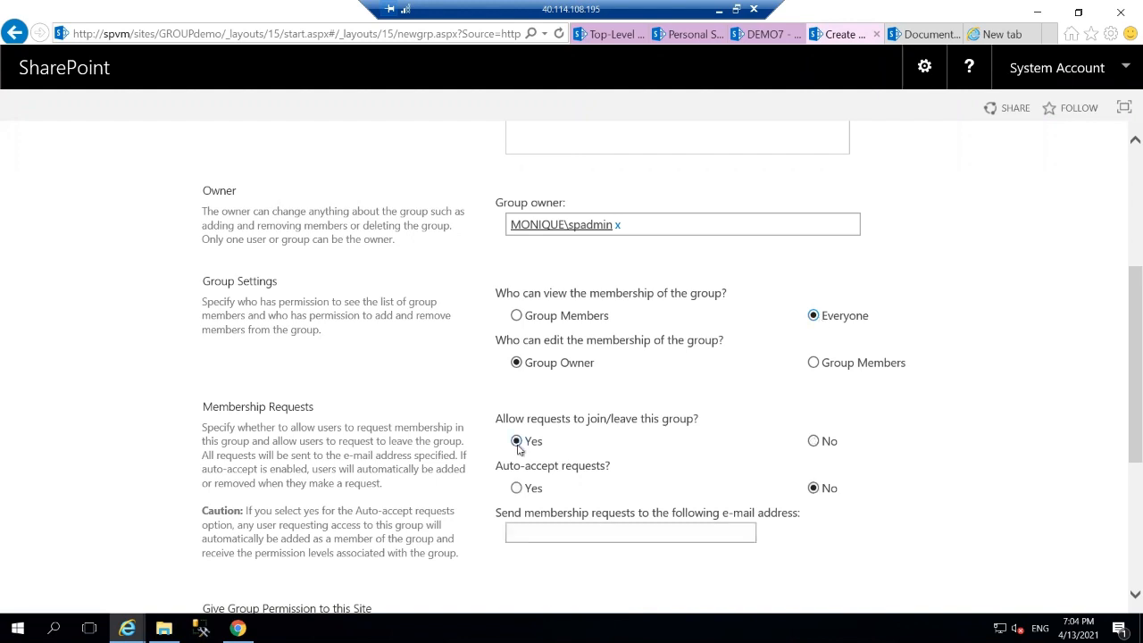
left_click(524, 491)
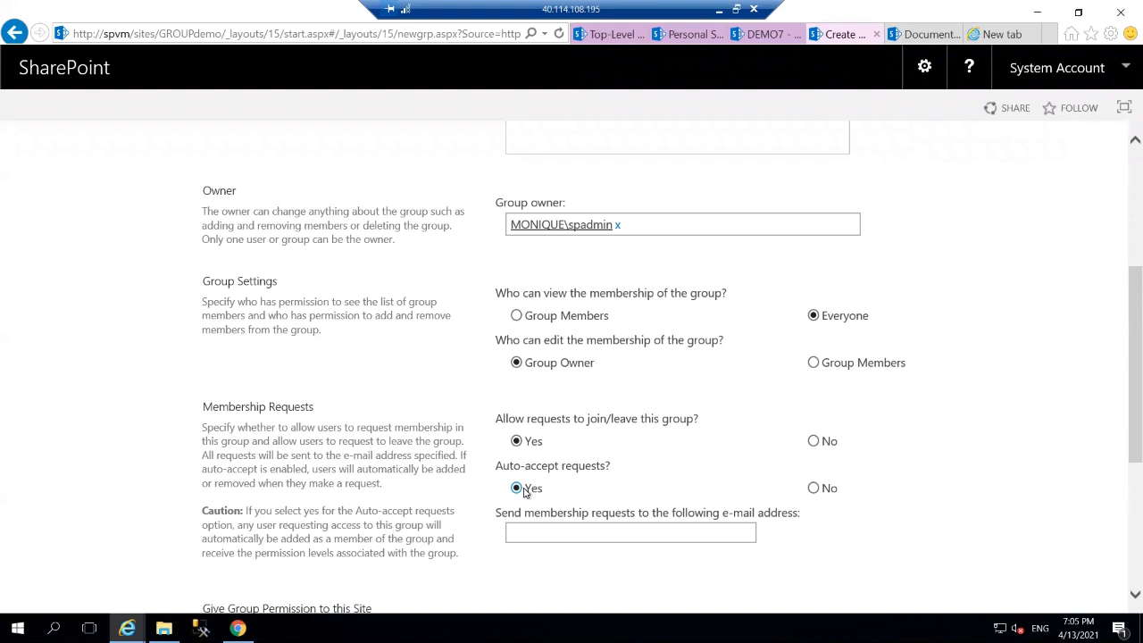
scroll(525, 492, "down", 3)
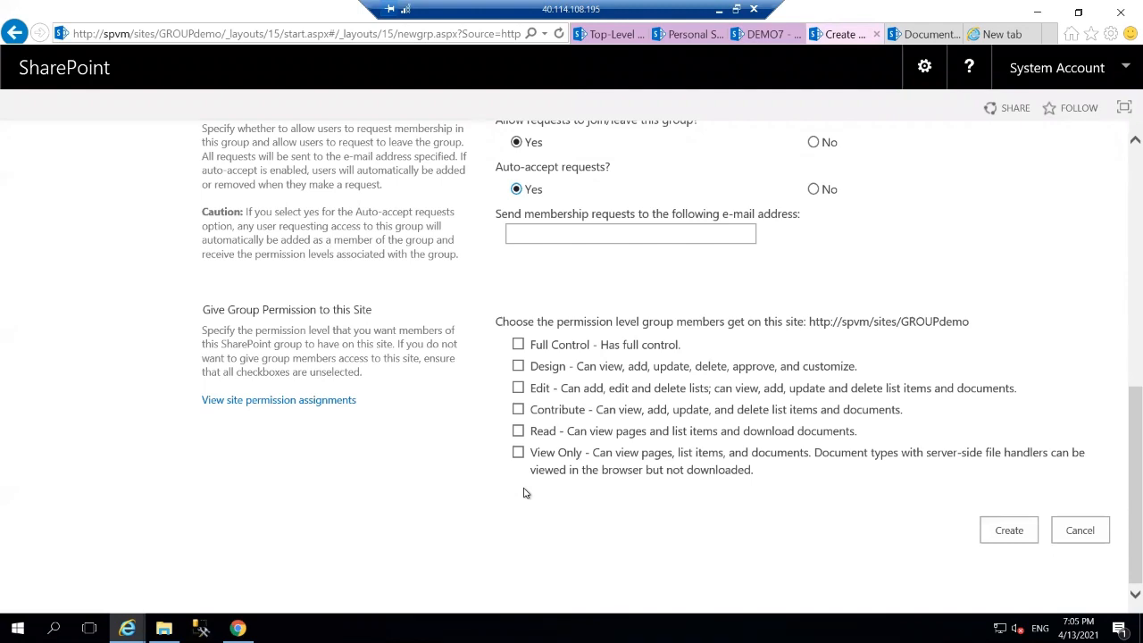
left_click(519, 432)
left_click(1010, 540)
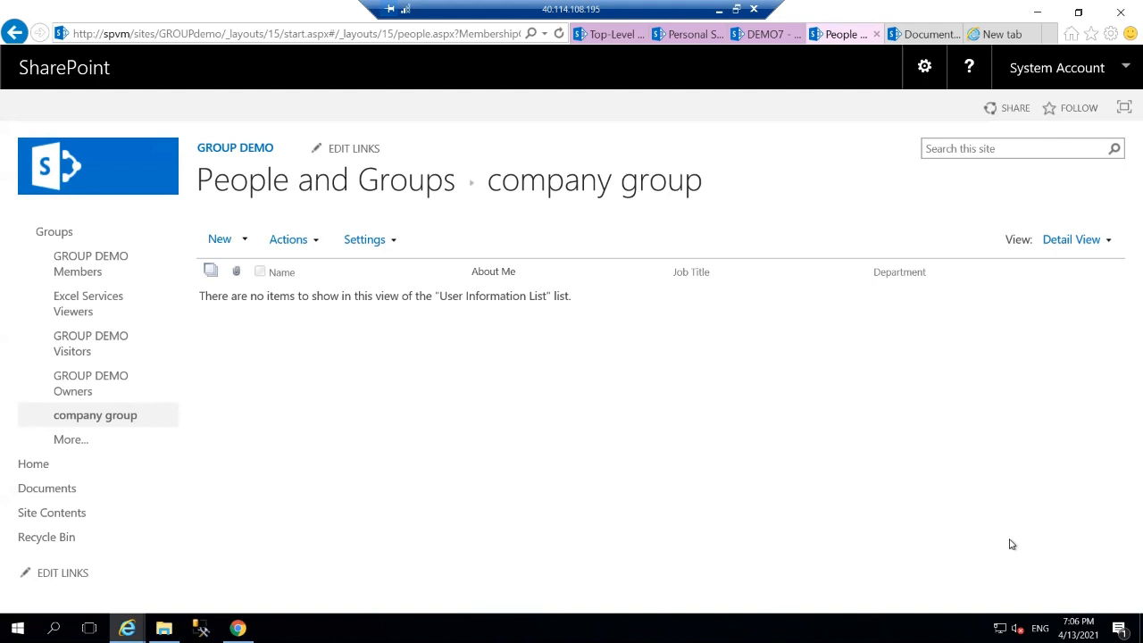
Invite two users by name into company group and share the site with them.
left_click(238, 248)
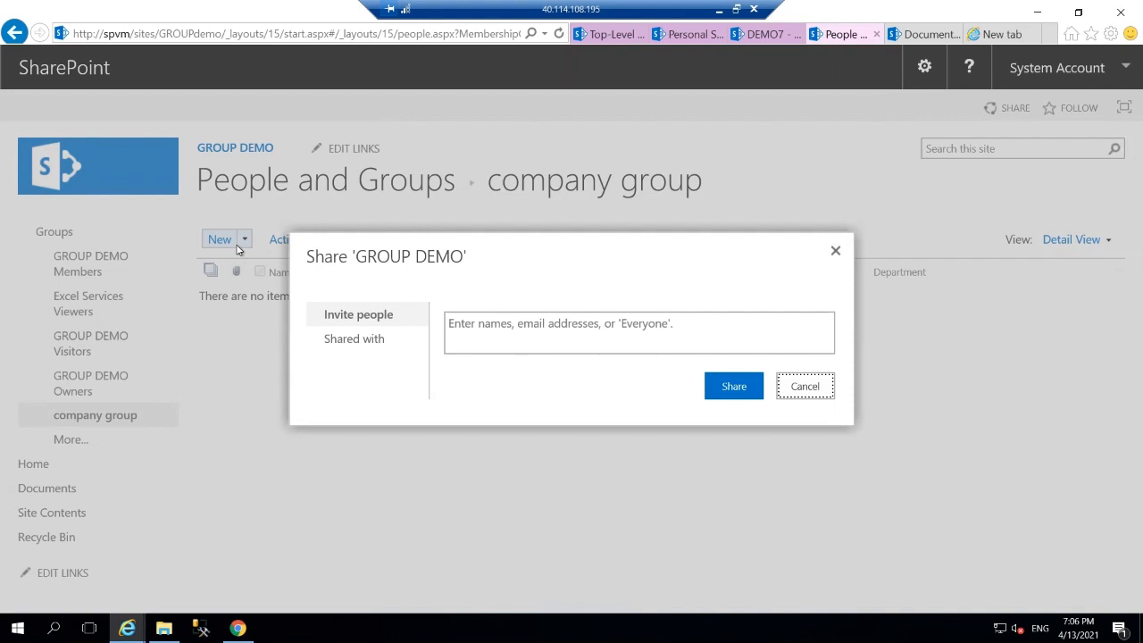
left_click(733, 335)
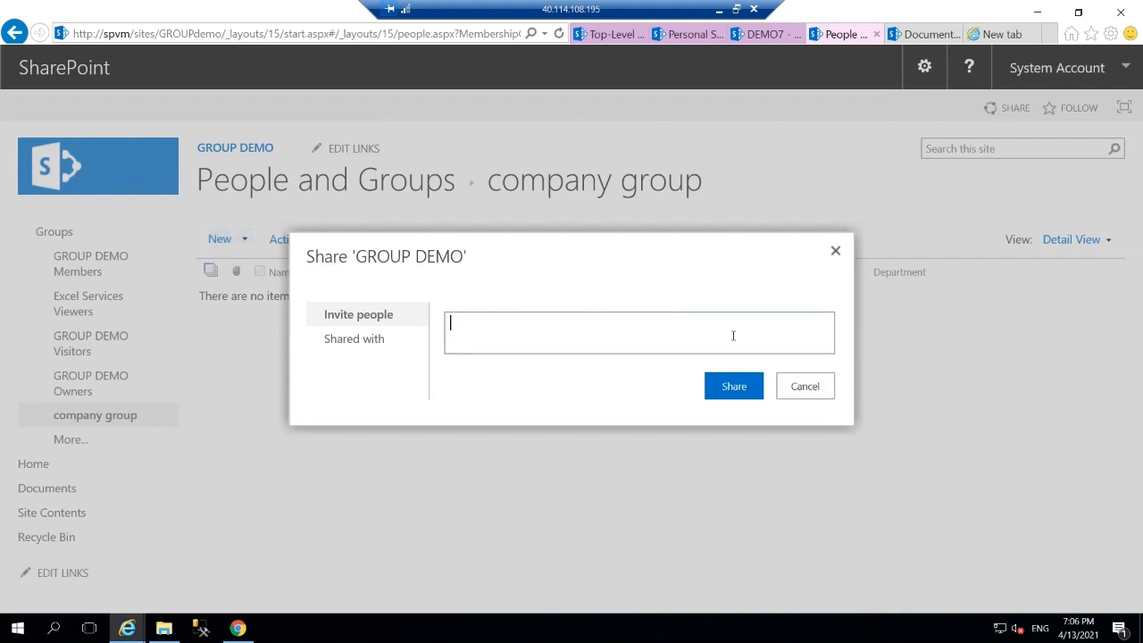
type("tim")
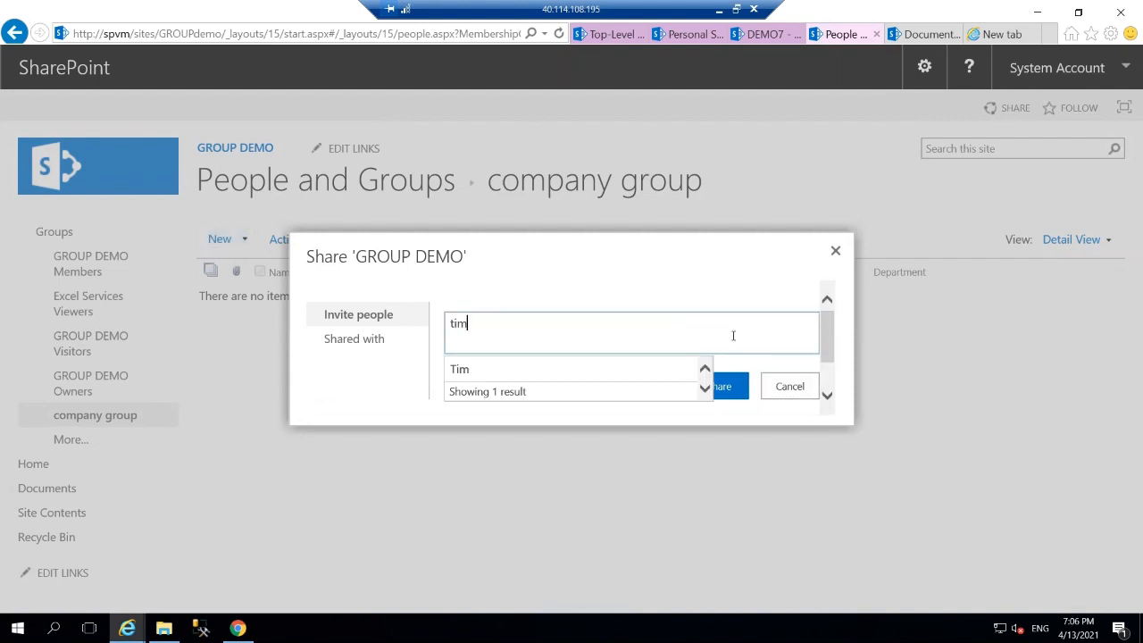
left_click(540, 377)
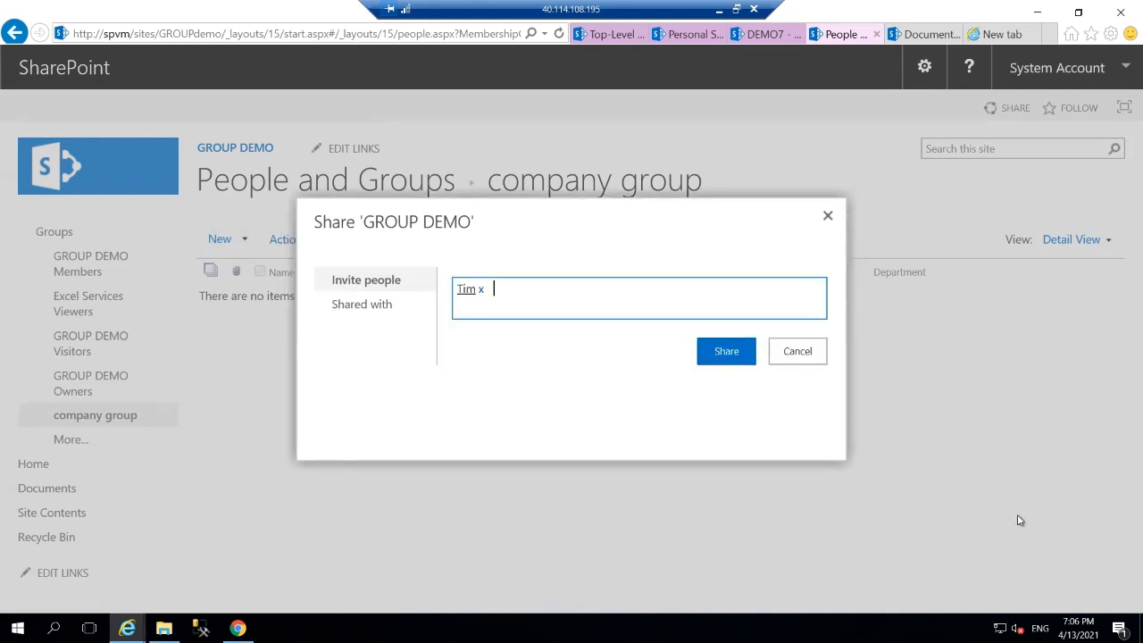
type("tom")
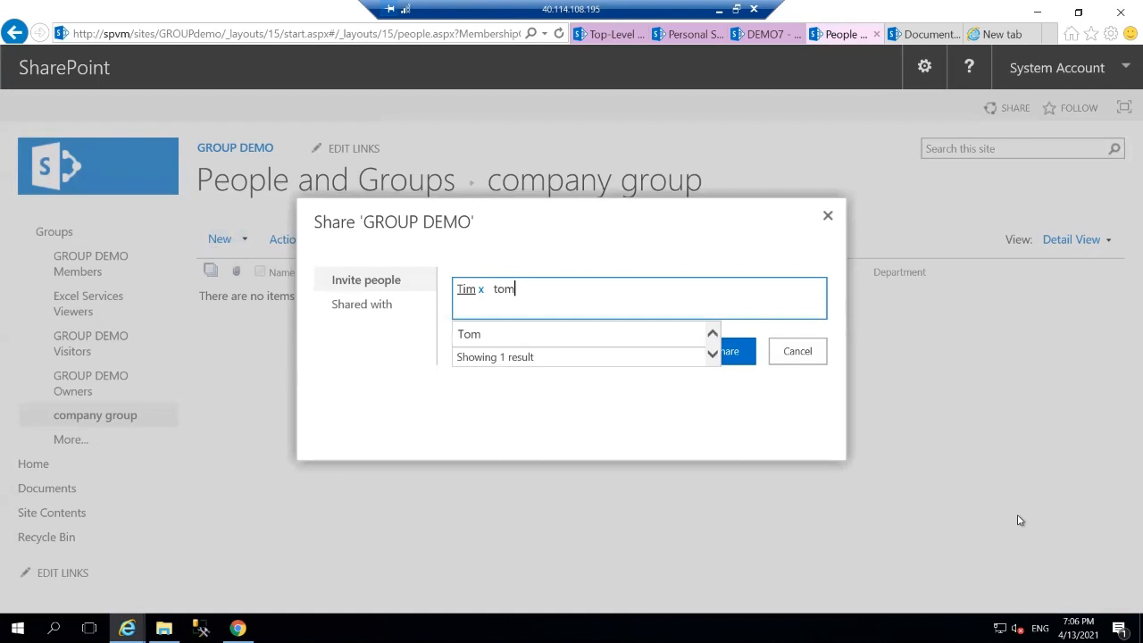
left_click(638, 341)
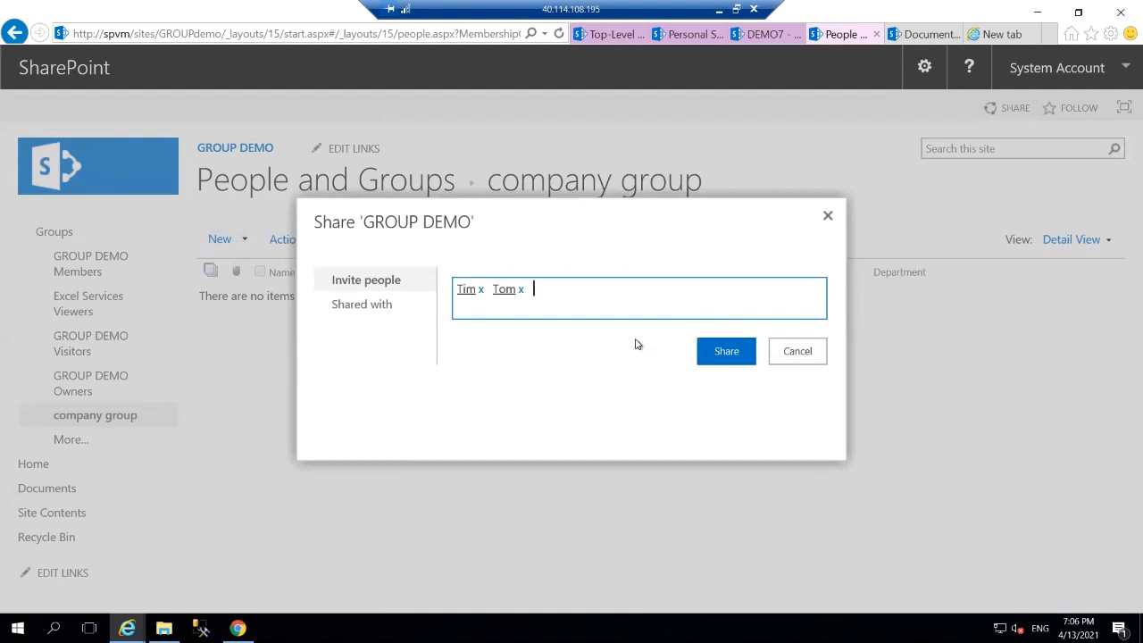
left_click(729, 361)
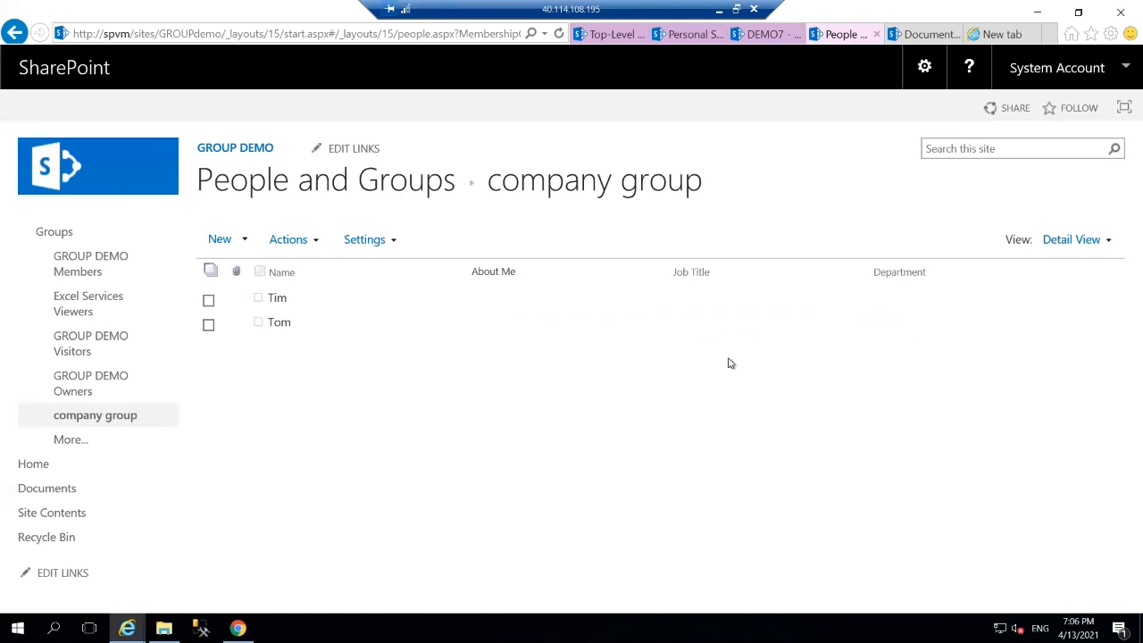
Review company group's Actions menu, then return to the GROUP DEMO home page.
left_click(279, 250)
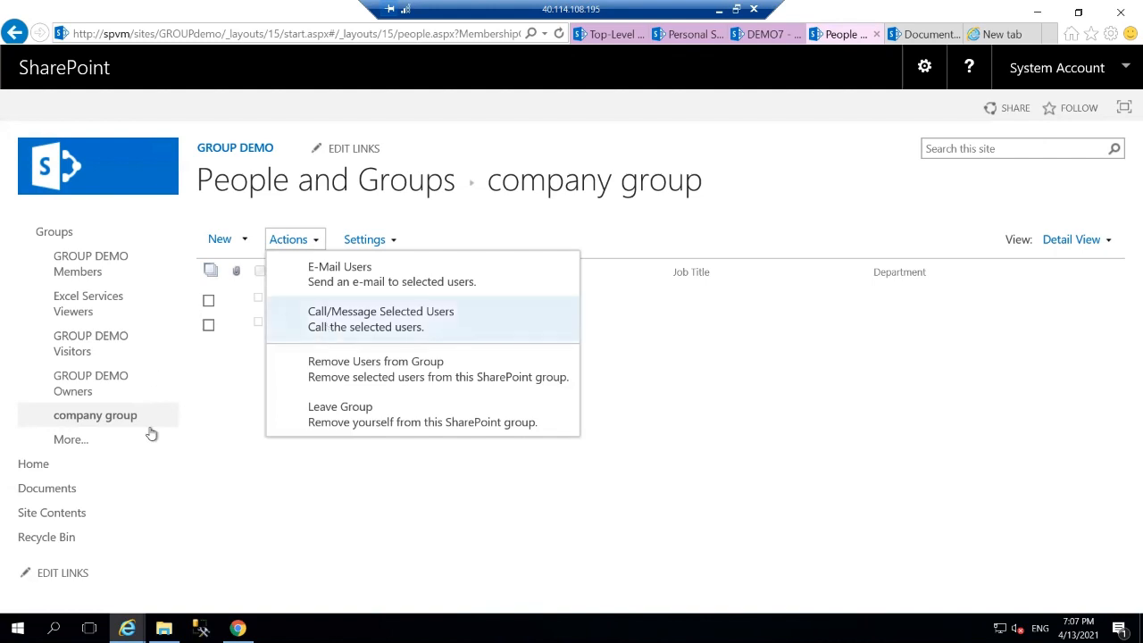
left_click(33, 468)
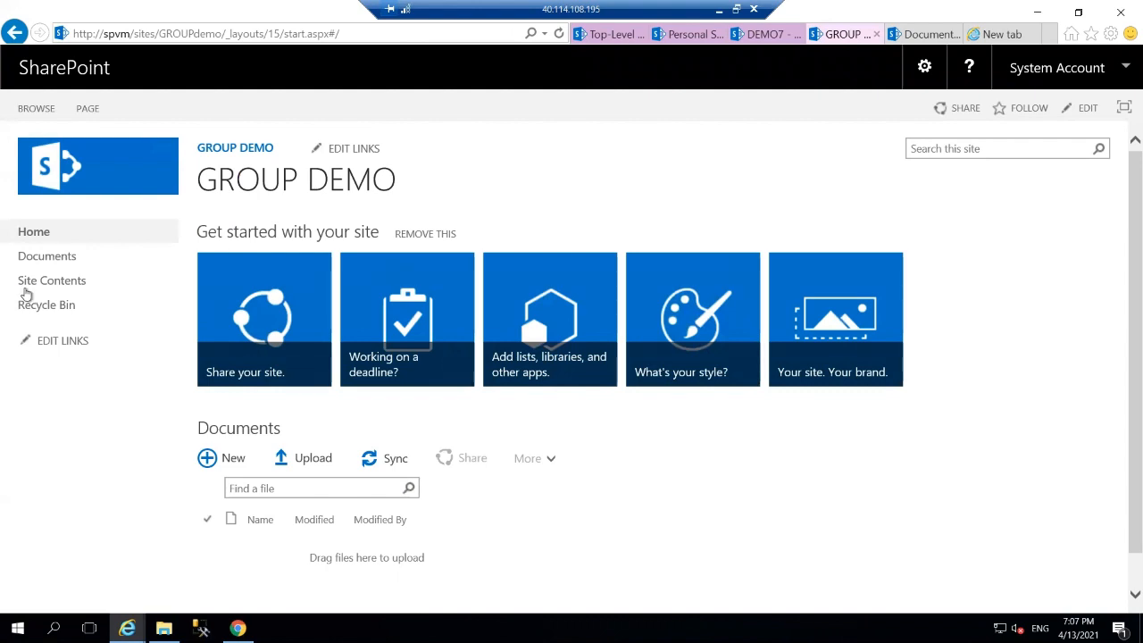
From Site Contents, start a new subsite with title child1 and URL child1.
left_click(27, 287)
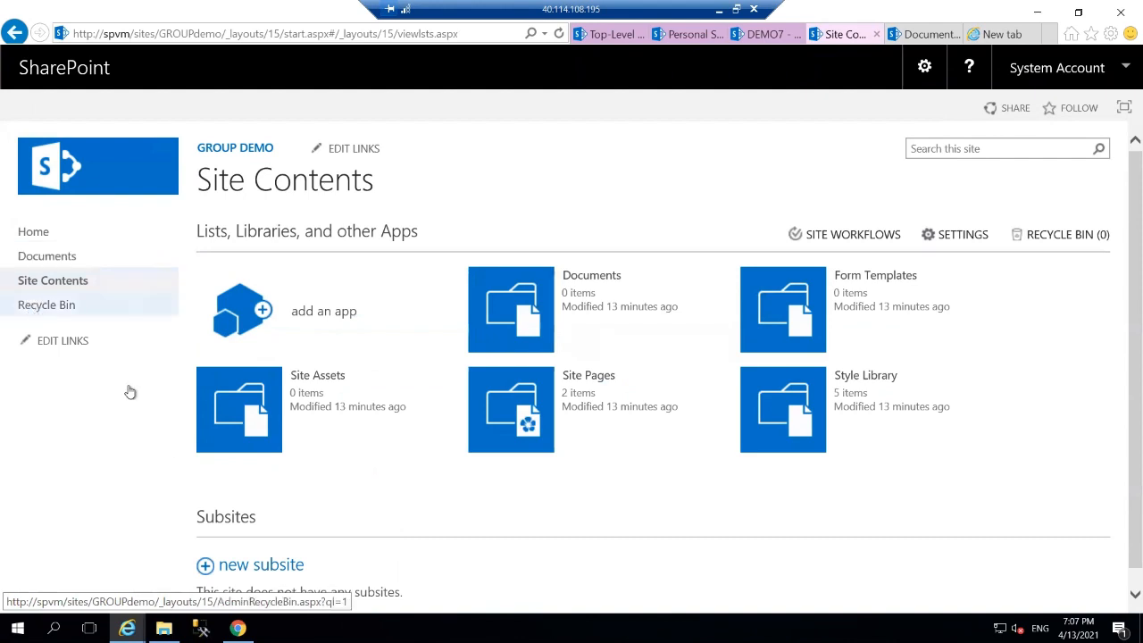
left_click(223, 565)
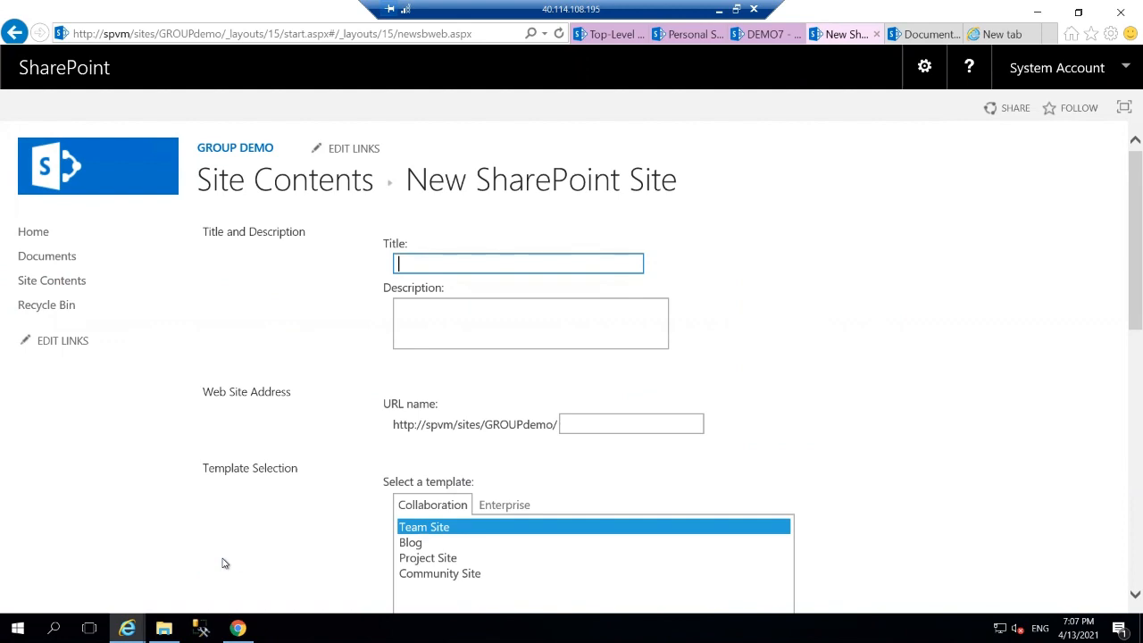
type("child1")
left_click(633, 422)
type("c")
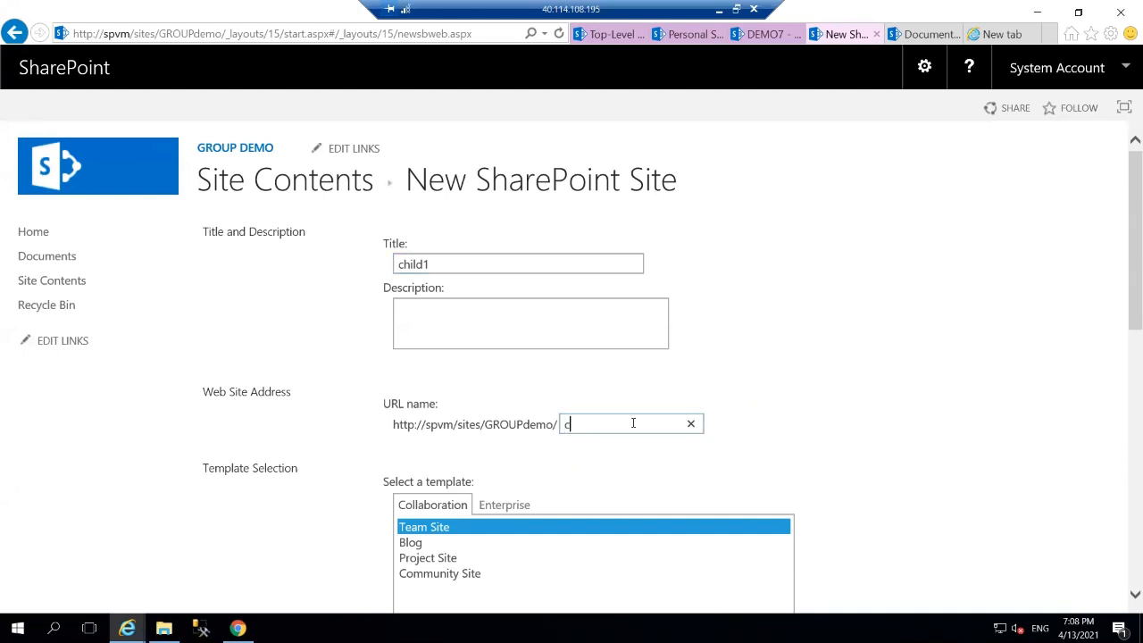
type("hild1")
scroll(907, 478, "down", 10)
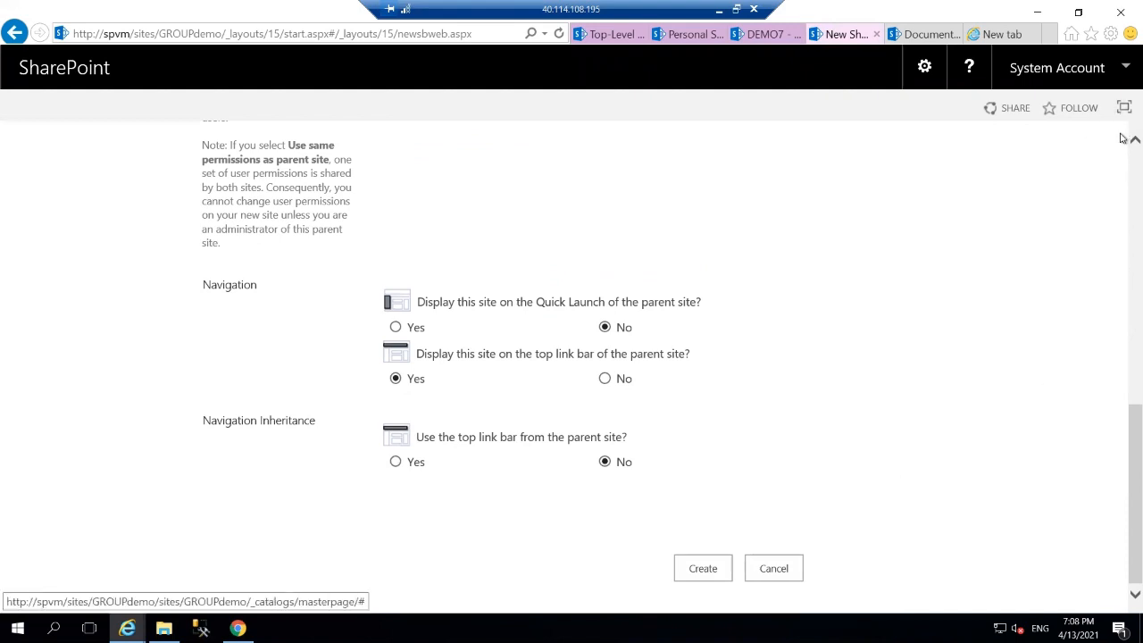
scroll(1123, 140, "up", 1)
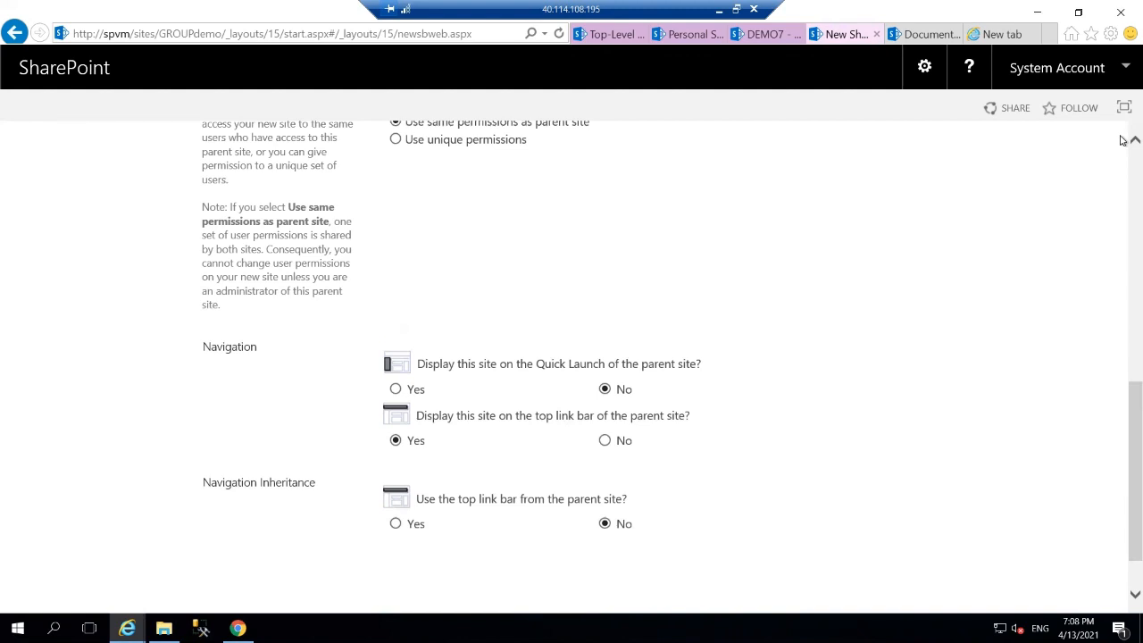
scroll(1123, 141, "up", 1)
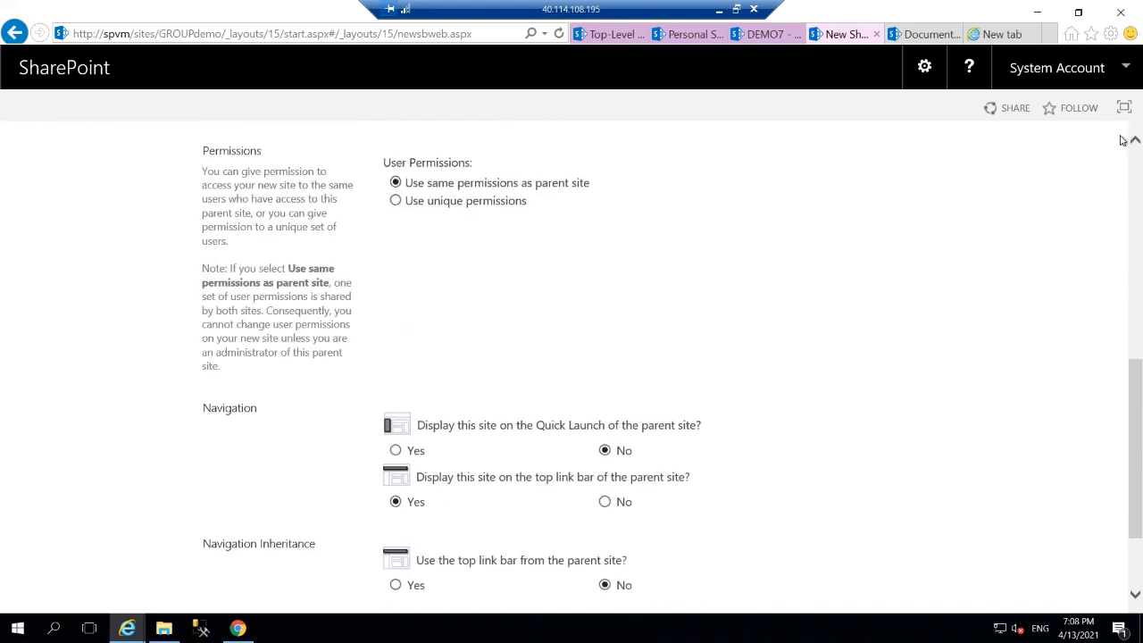
Give child1 unique permissions, list it on Quick Launch, use the parent's top link bar, and create it.
left_click(397, 202)
left_click(396, 450)
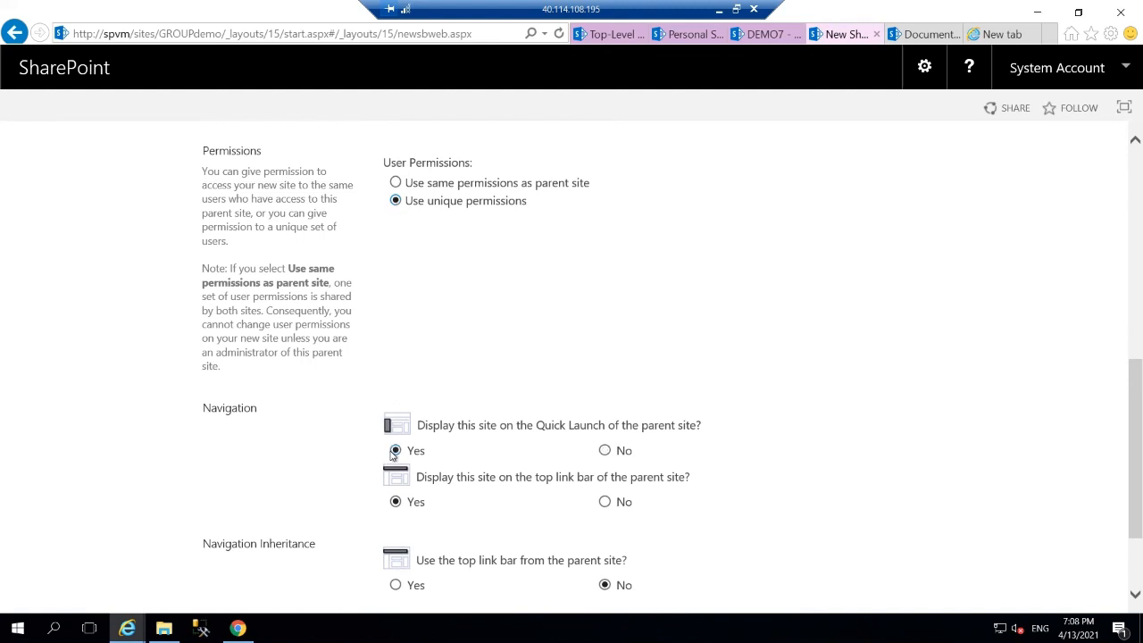
left_click(396, 585)
scroll(396, 589, "down", 3)
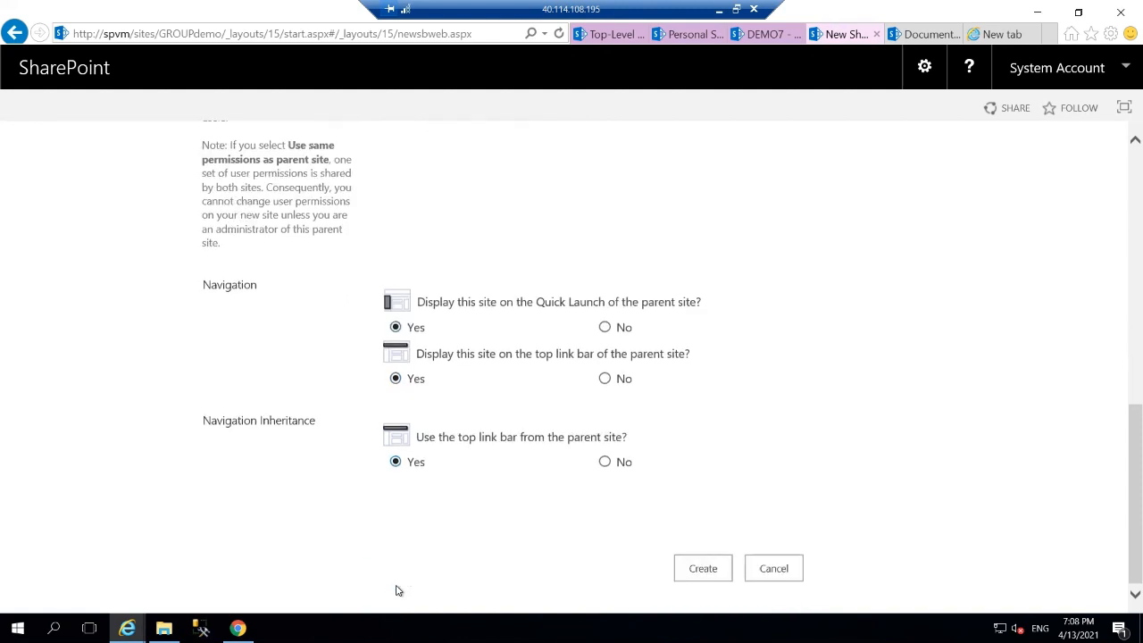
left_click(702, 569)
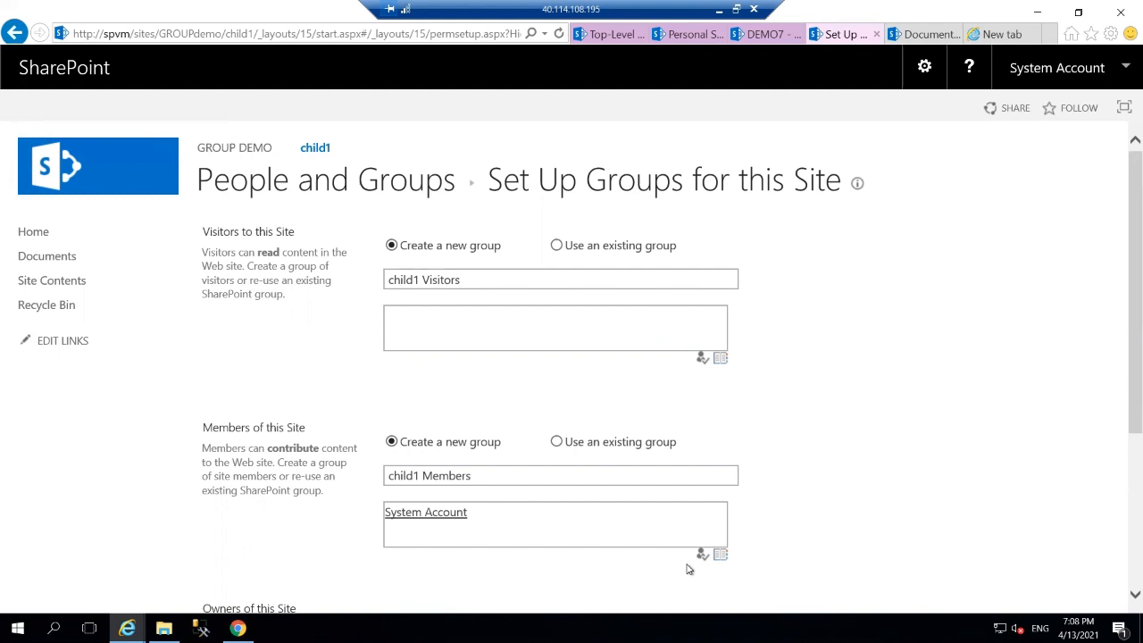
Use the existing company group for child1 Visitors and replace System Account with the admin account in Members.
left_click(556, 245)
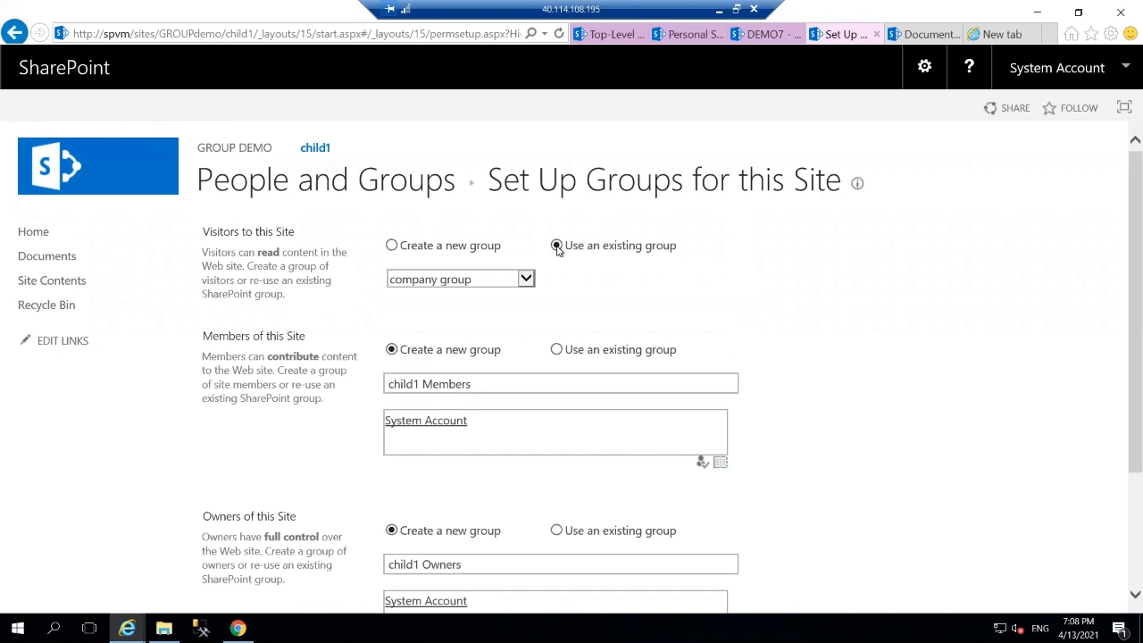
left_click(526, 280)
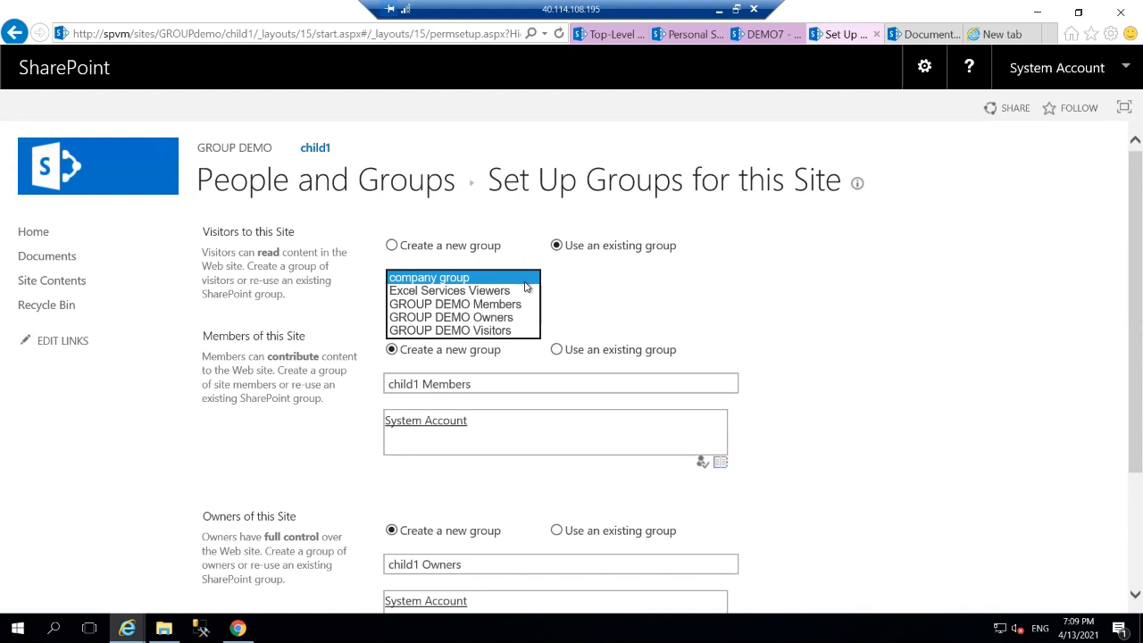
left_click(838, 318)
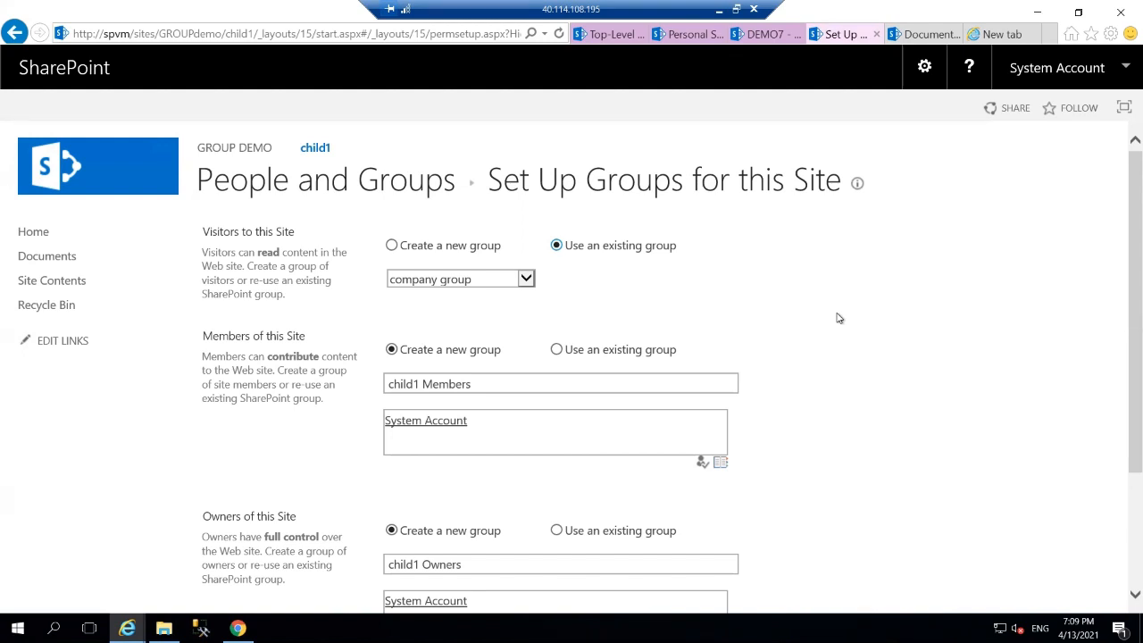
left_click(646, 429)
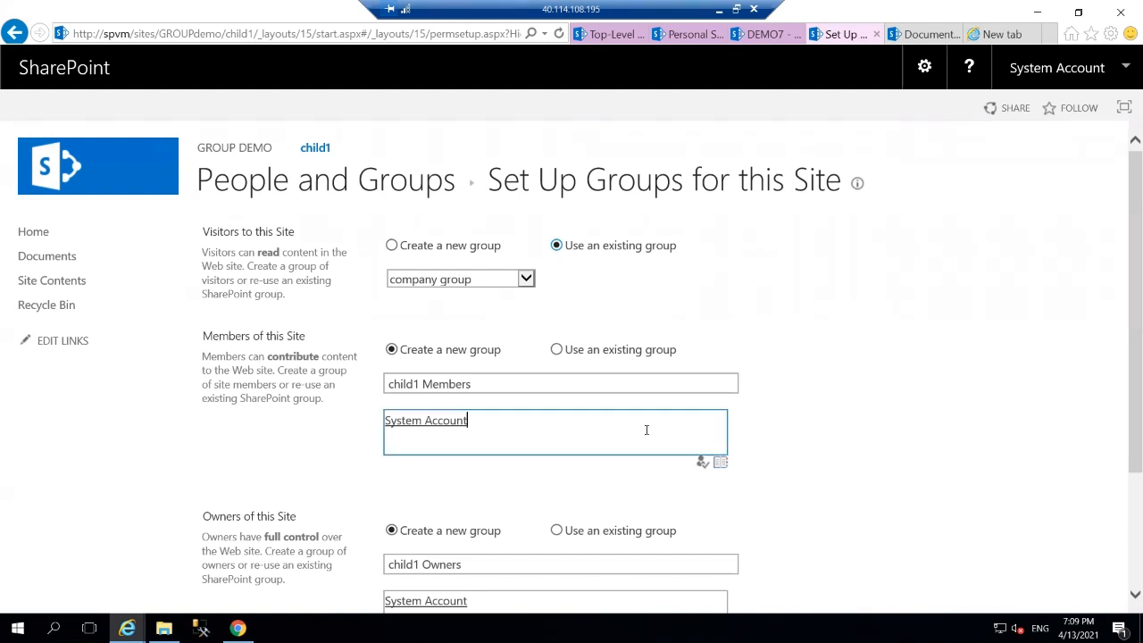
key("BackSpace")
type("spadmin")
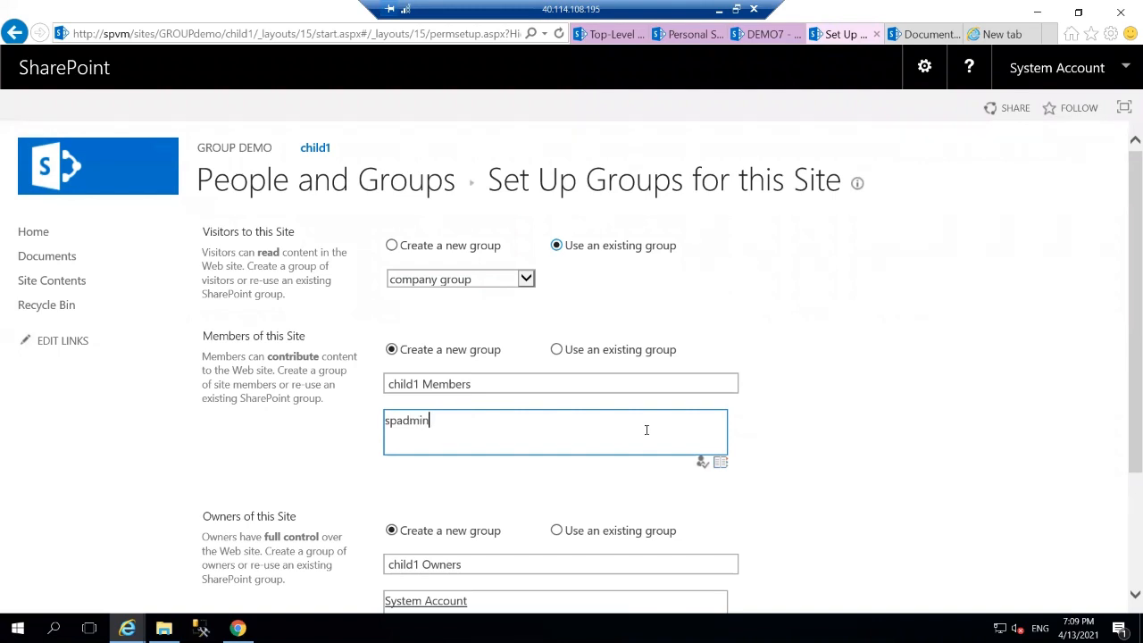
left_click(702, 464)
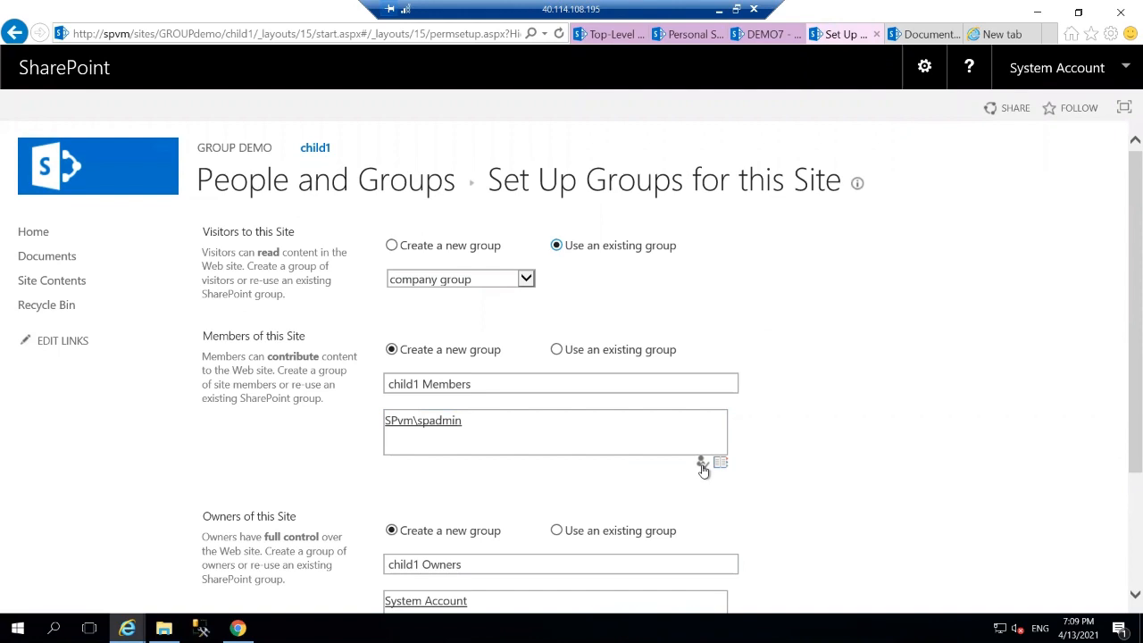
Replace System Account with the admin account in child1 Owners and save the group setup.
left_click(573, 599)
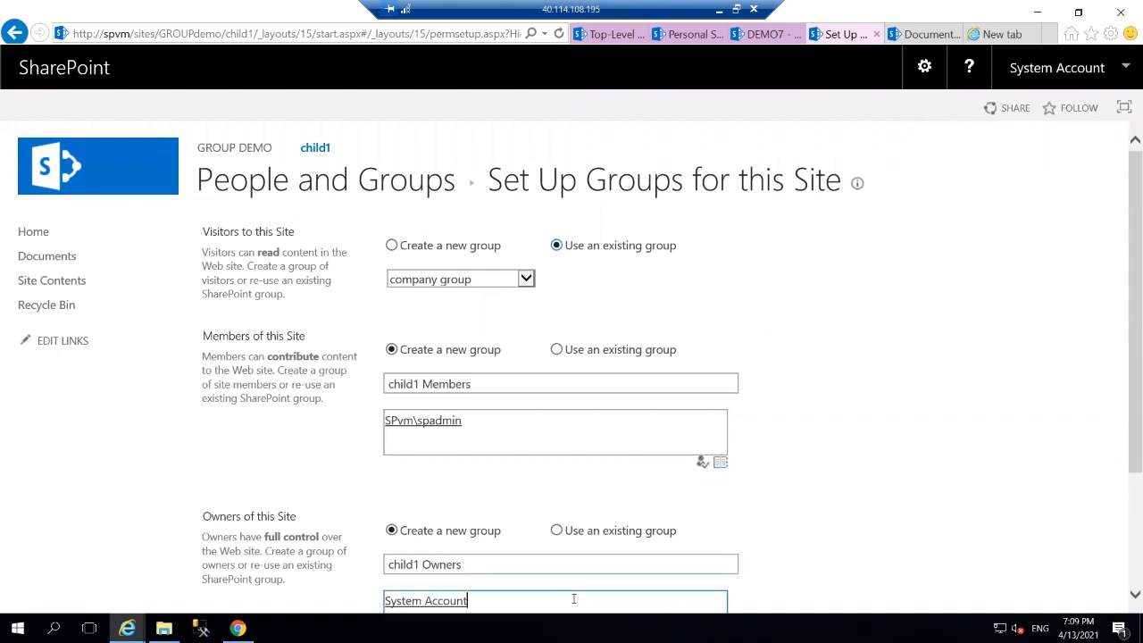
key("BackSpace")
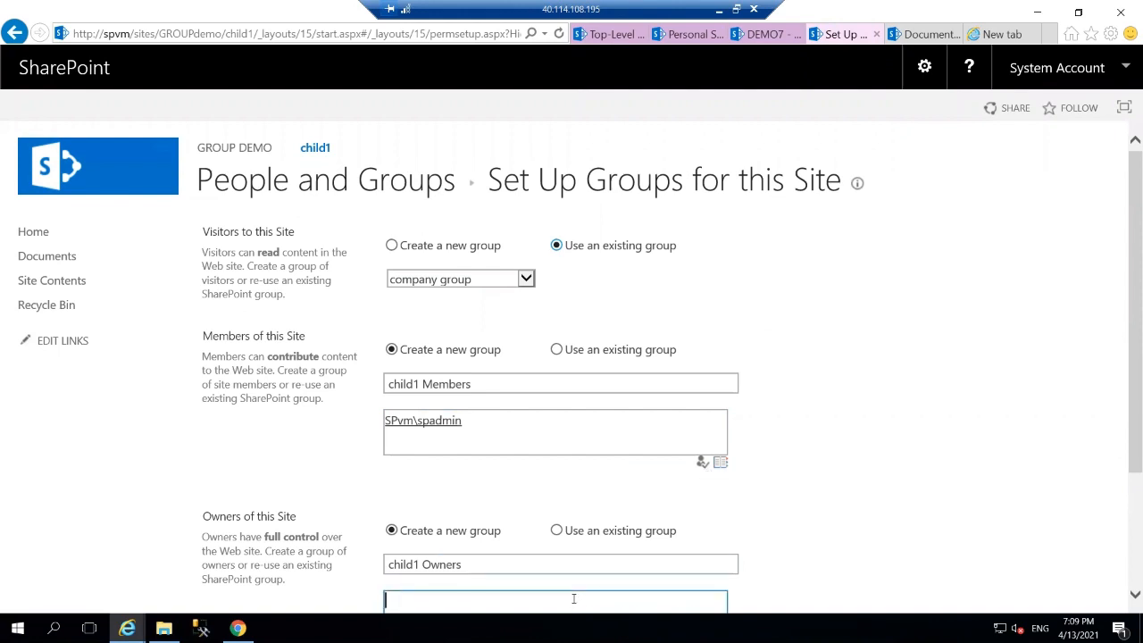
type("spadmin")
left_click(857, 554)
scroll(857, 553, "down", 2)
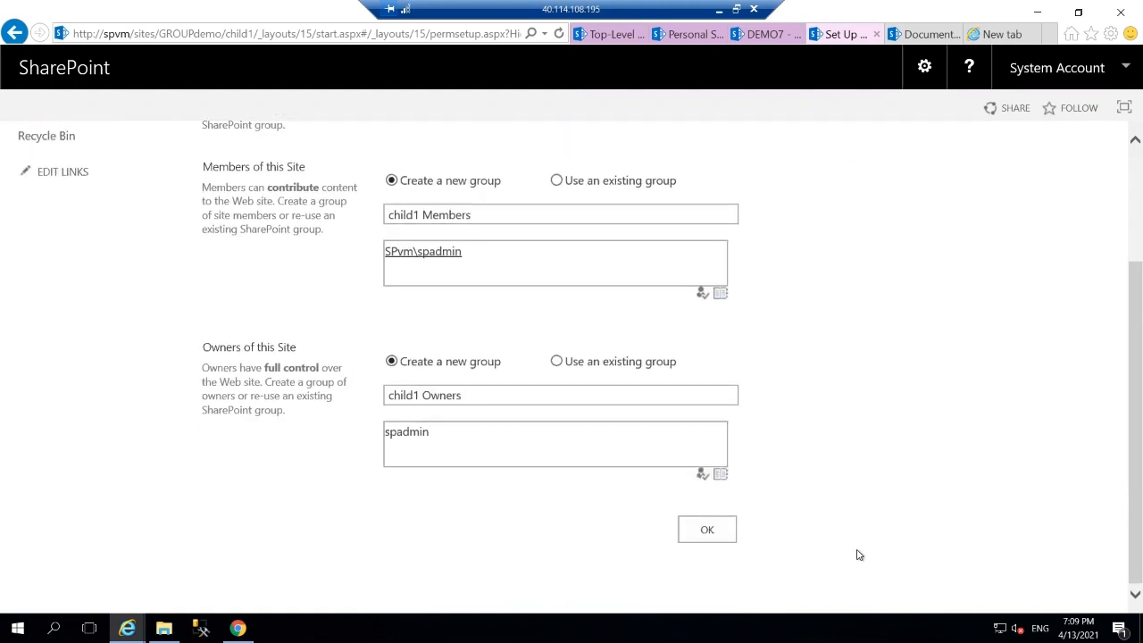
left_click(703, 475)
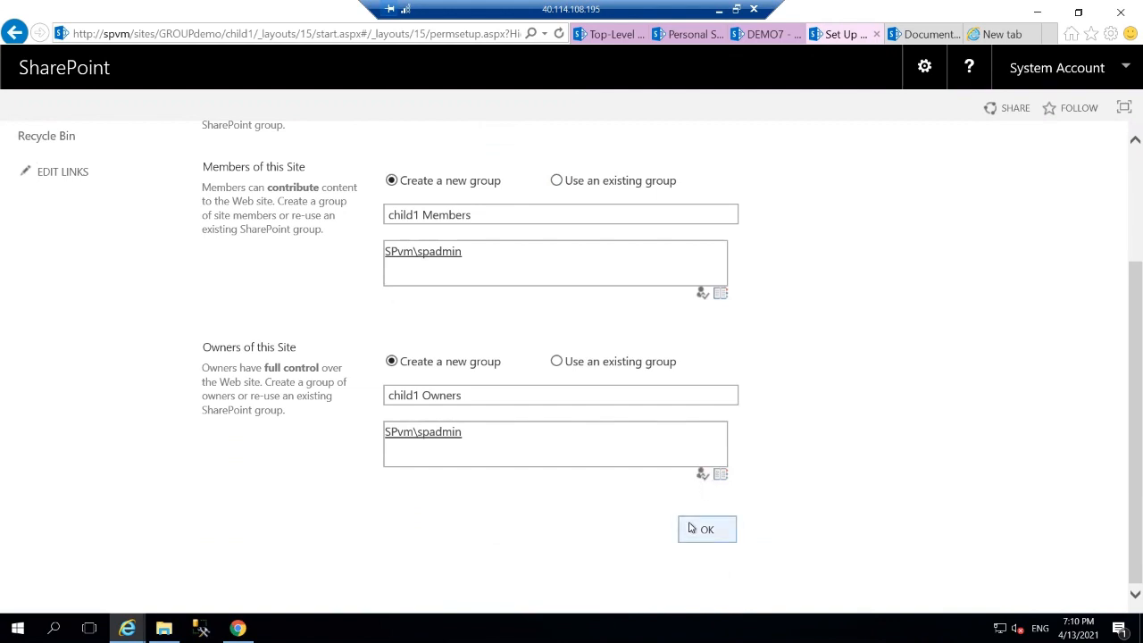
left_click(695, 530)
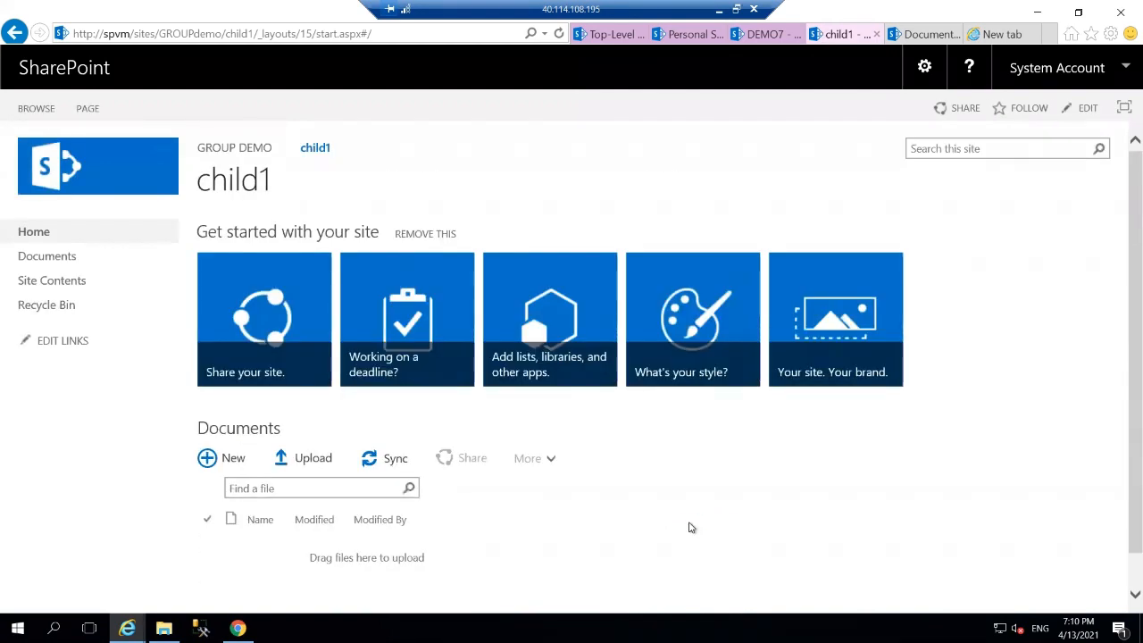
Back on GROUP DEMO's Site Contents, start a new subsite with title child2 and URL child2.
left_click(222, 153)
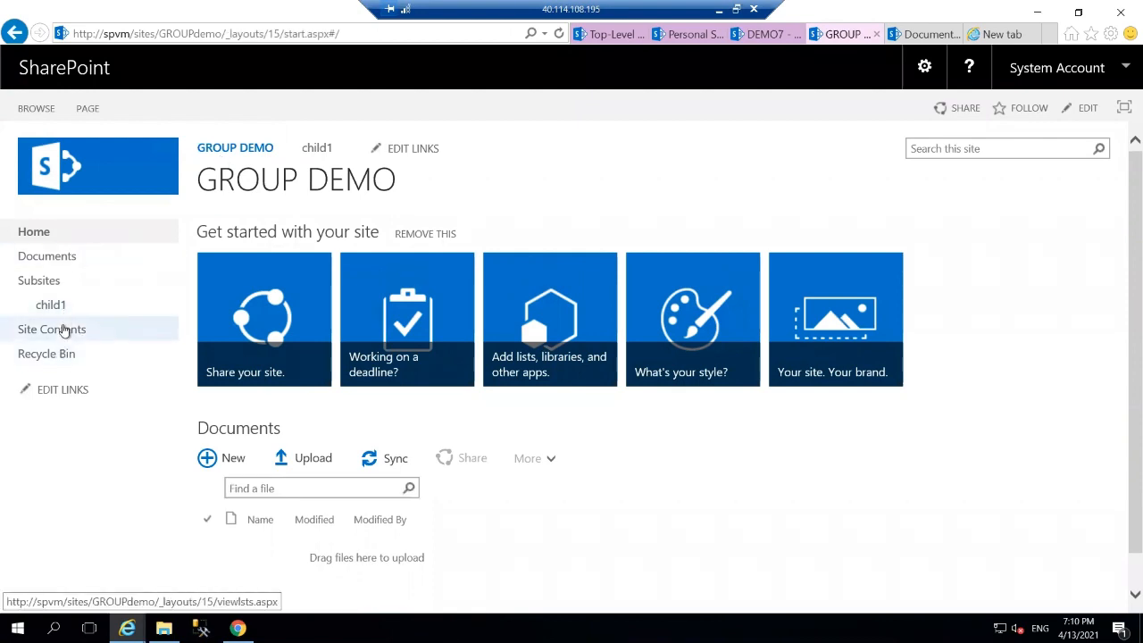
left_click(64, 330)
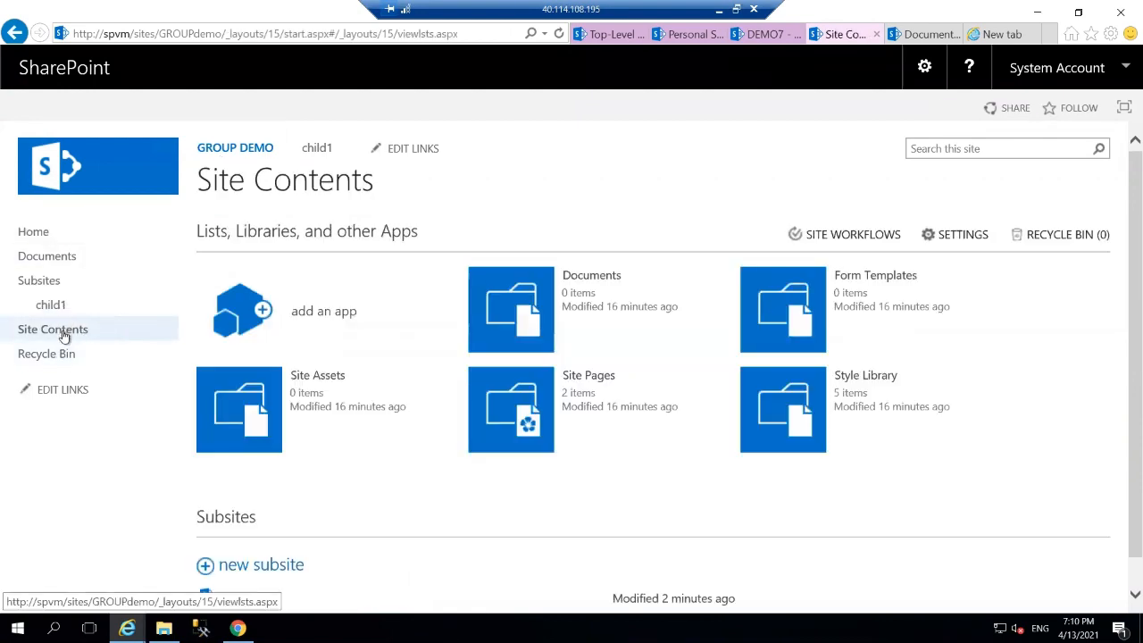
left_click(243, 565)
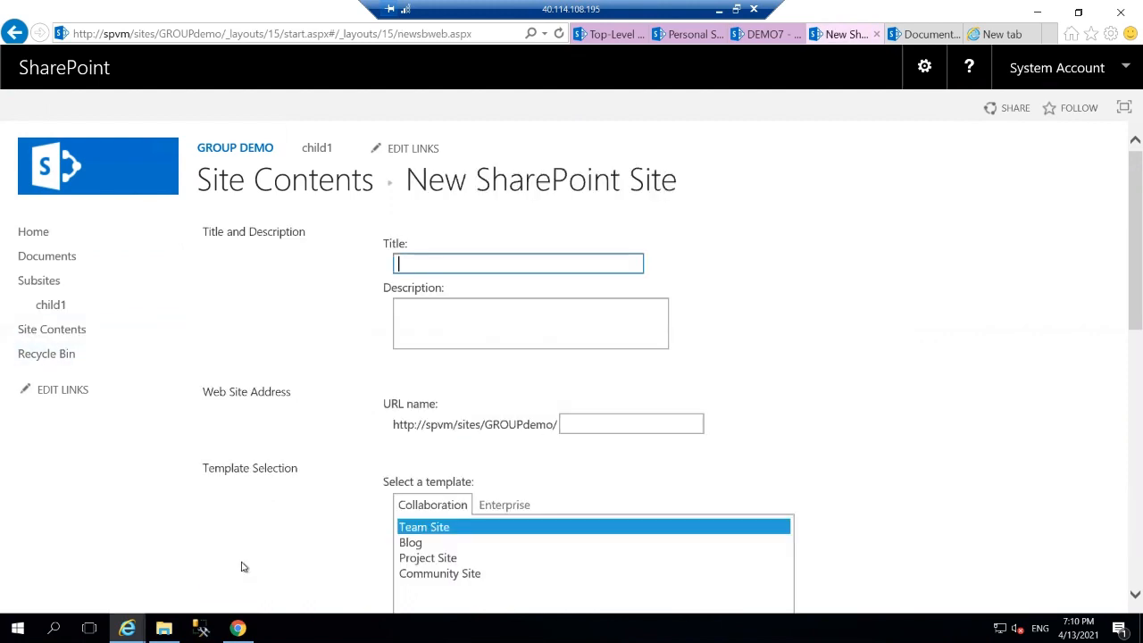
type("child2")
left_click(636, 416)
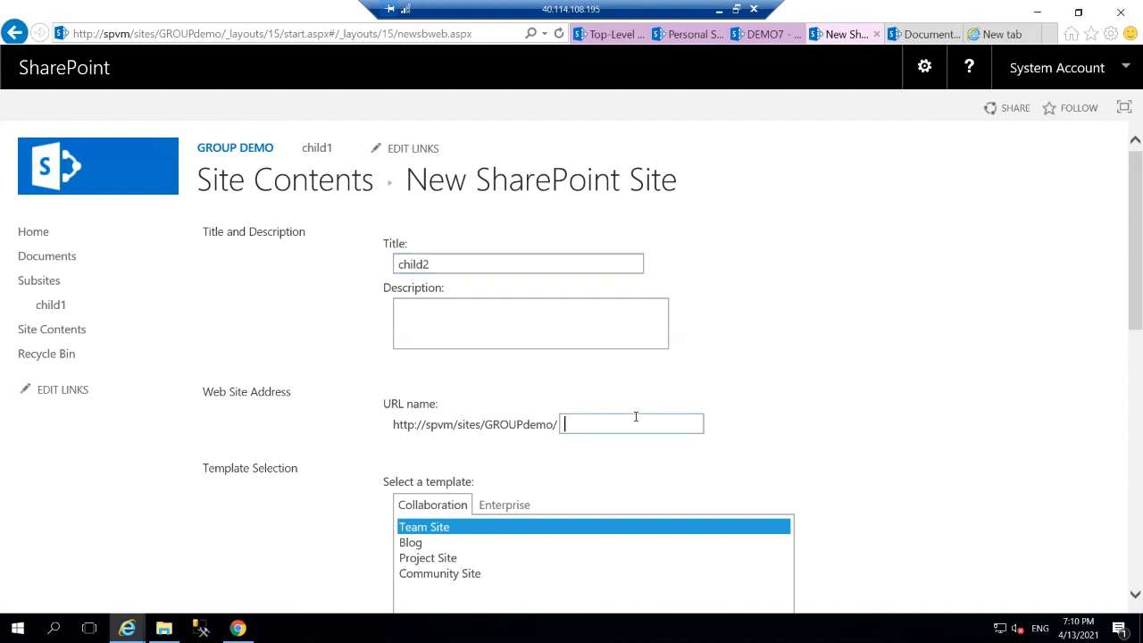
type("child2")
scroll(807, 419, "down", 10)
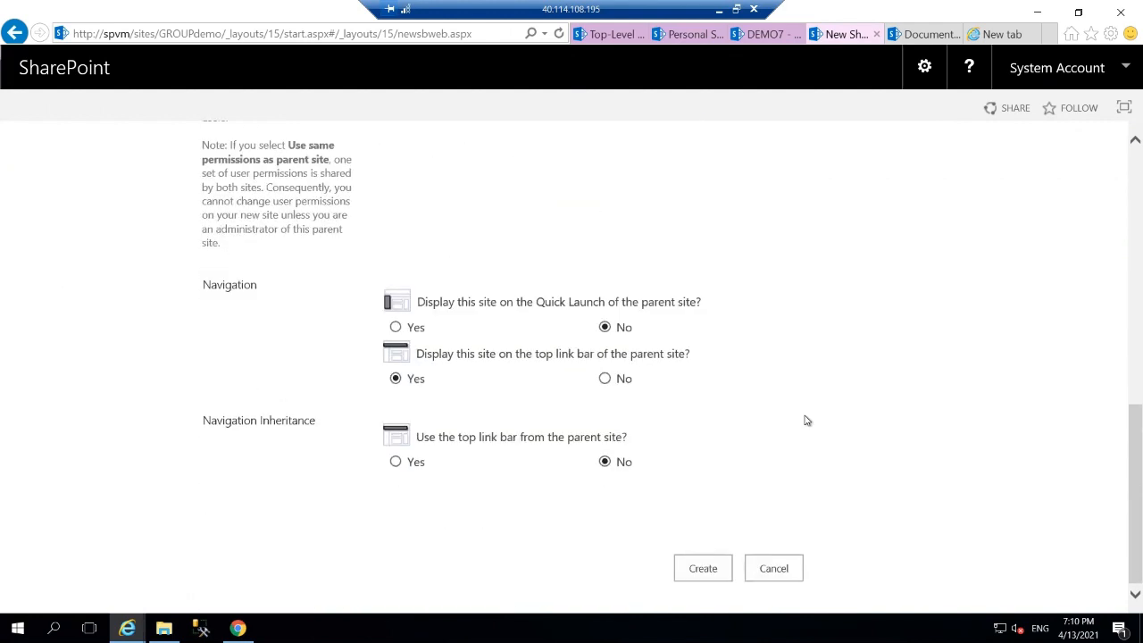
scroll(807, 418, "up", 10)
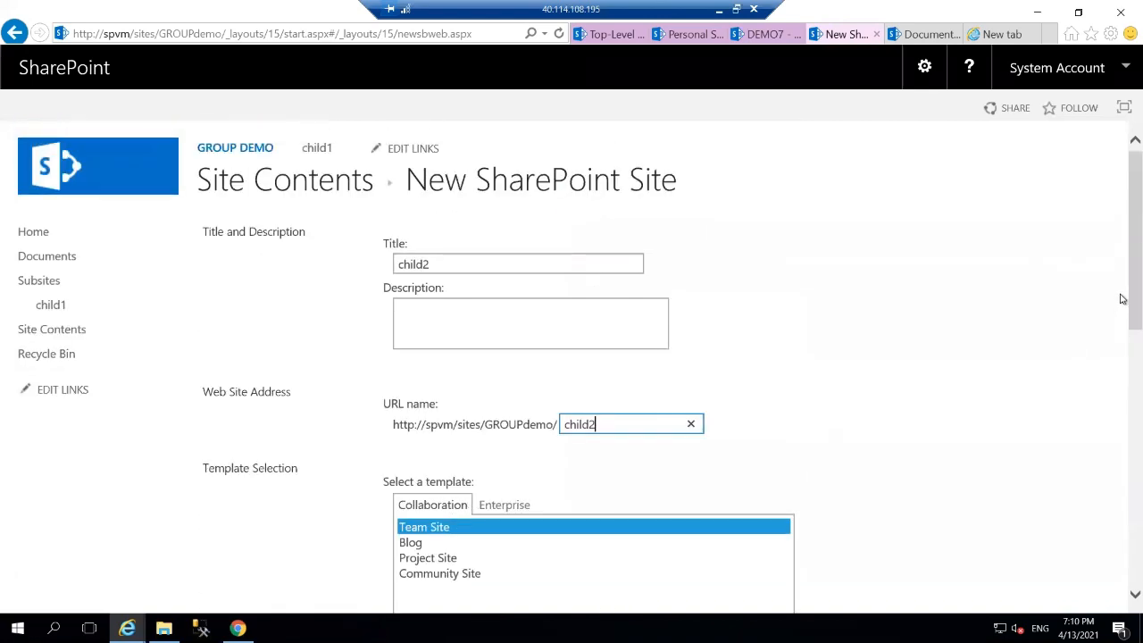
left_click_drag(1122, 299, 1122, 363)
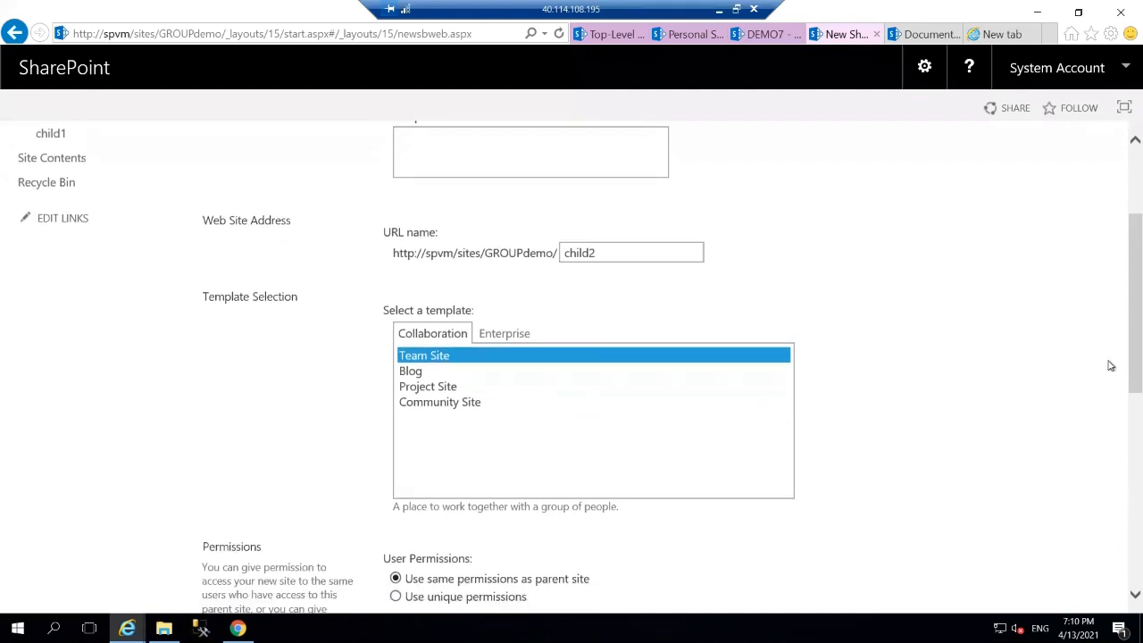
Give child2 unique permissions, list it on Quick Launch, use the parent's top link bar, and create it.
left_click(395, 596)
scroll(830, 585, "down", 6)
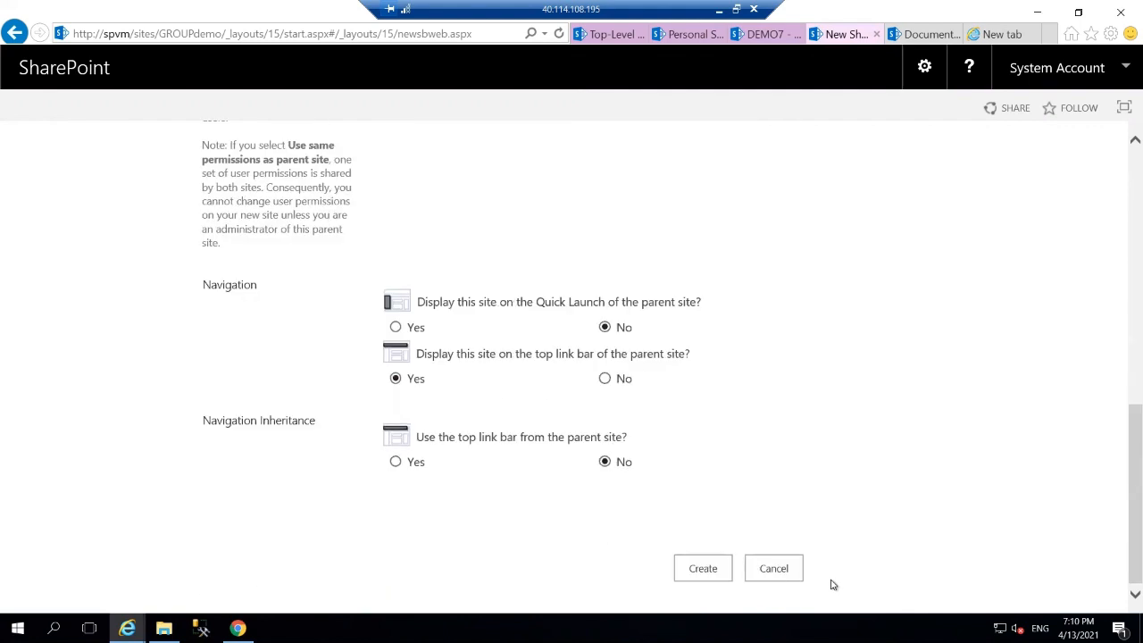
left_click(395, 328)
left_click(396, 463)
left_click(706, 579)
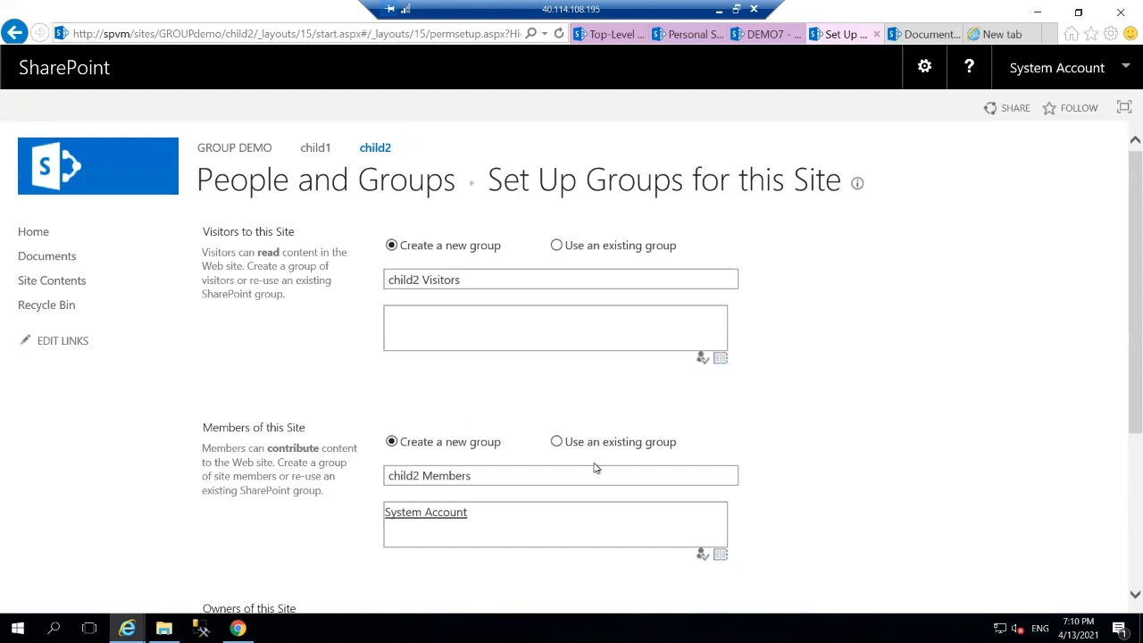
Reuse company group for Visitors and replace the default child2 Members entry with the admin account.
left_click(557, 246)
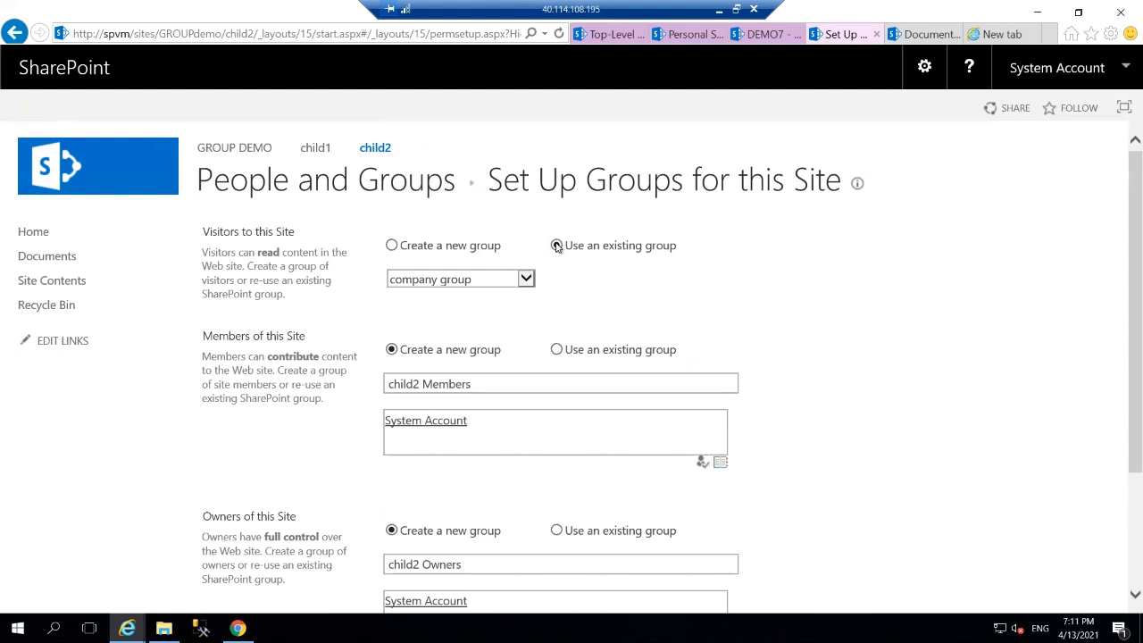
left_click(492, 421)
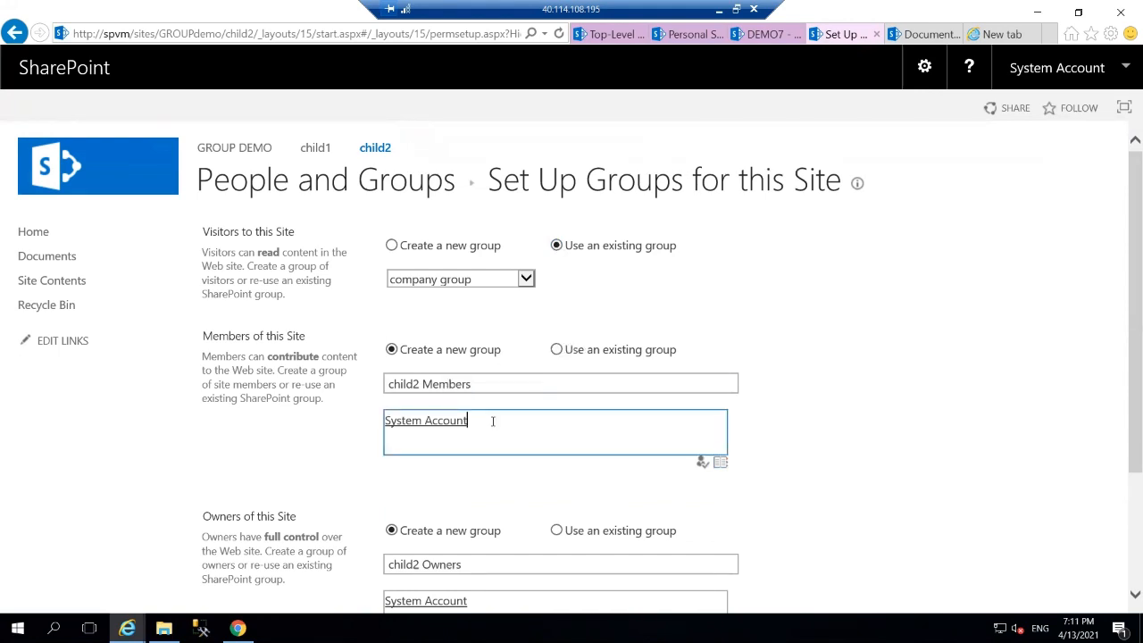
key("ctrl+a")
key("BackSpace")
type("spadmin")
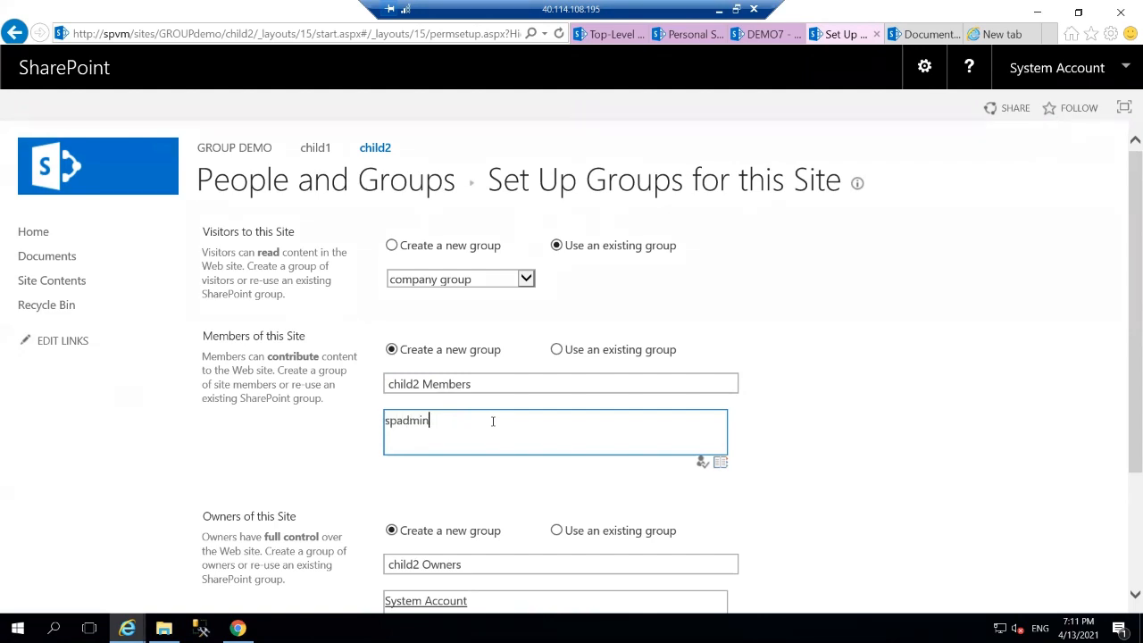
left_click(702, 462)
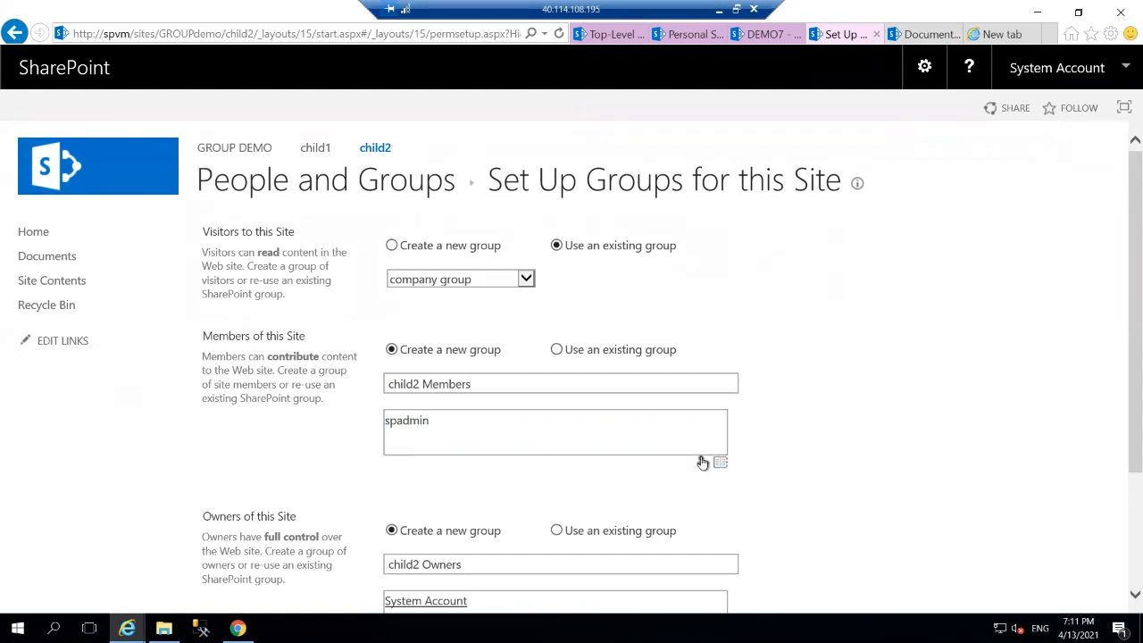
Put the admin account in child2 Owners, resolve the name, and save the group setup.
left_click(505, 598)
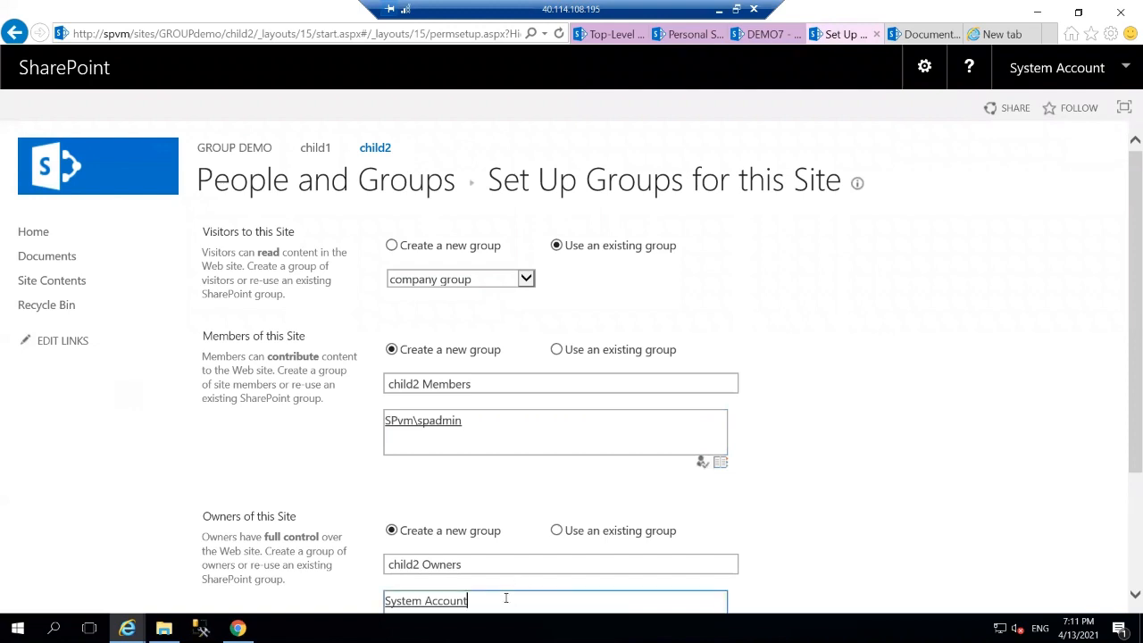
key("BackSpace")
type("sp")
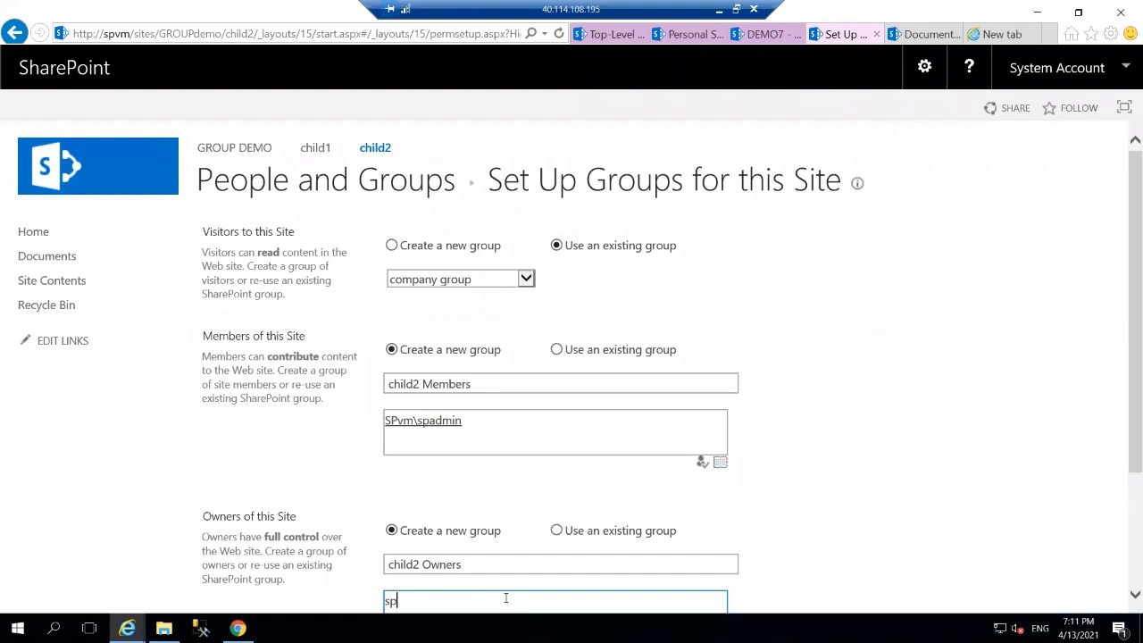
type("admin")
left_click(779, 547)
scroll(778, 546, "down", 2)
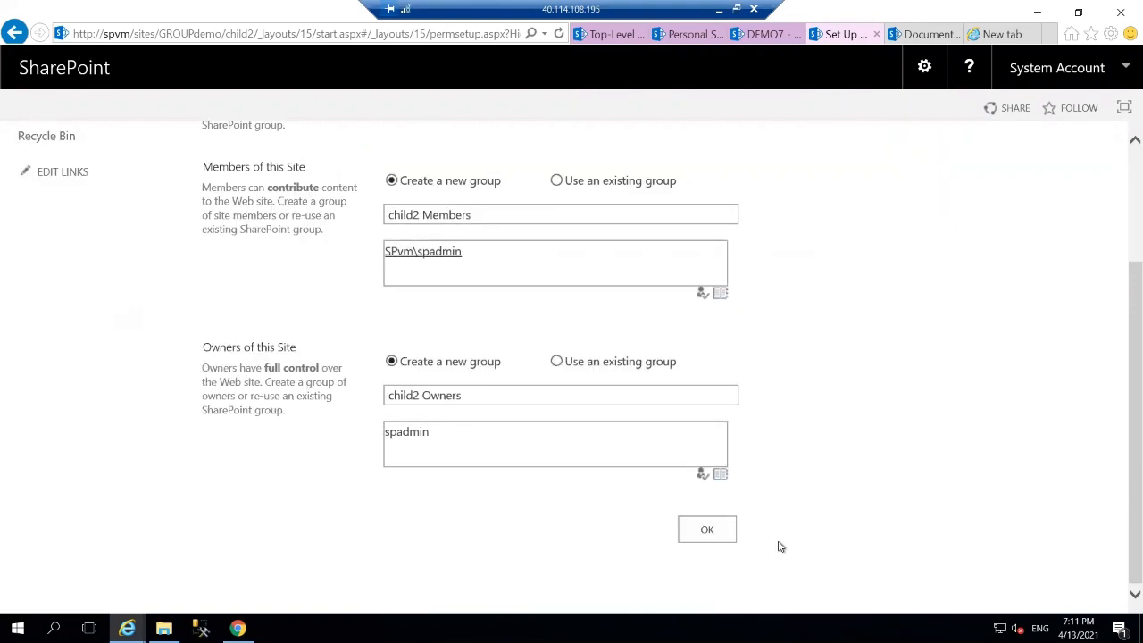
left_click(703, 474)
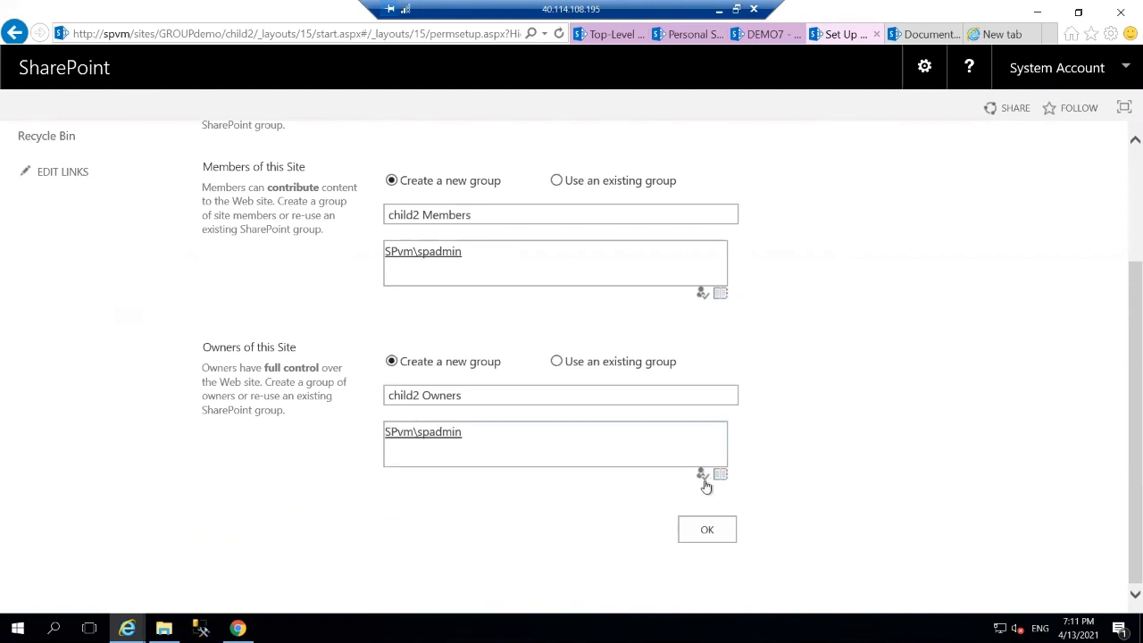
left_click(705, 531)
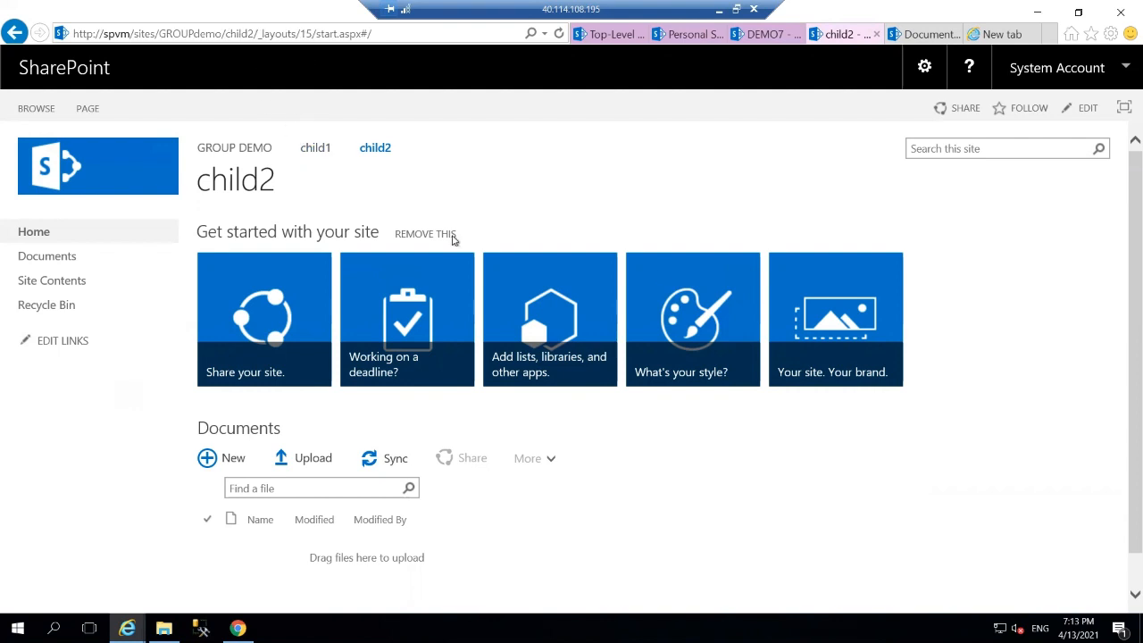
Review who child2 is shared with and close the Share dialog without inviting anyone.
left_click(965, 108)
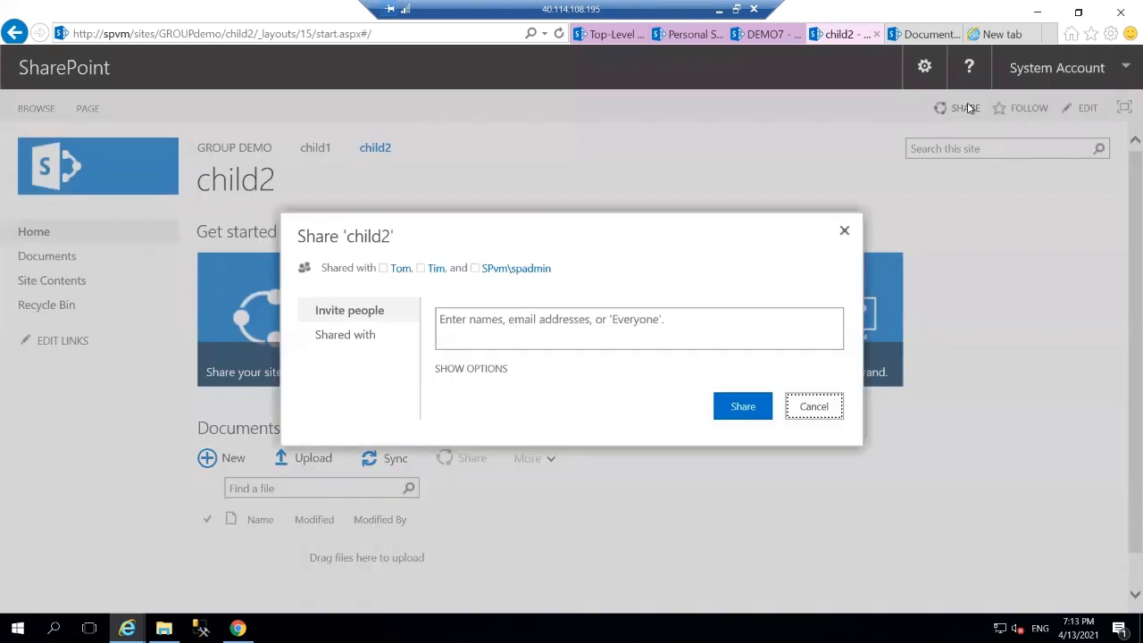
left_click(509, 329)
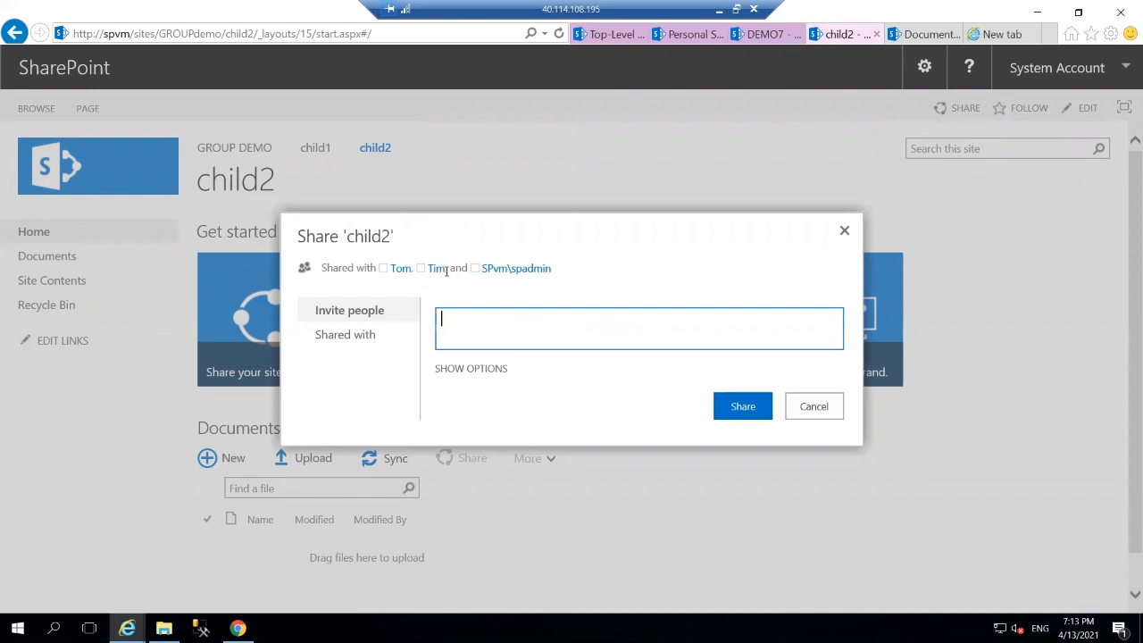
left_click(801, 408)
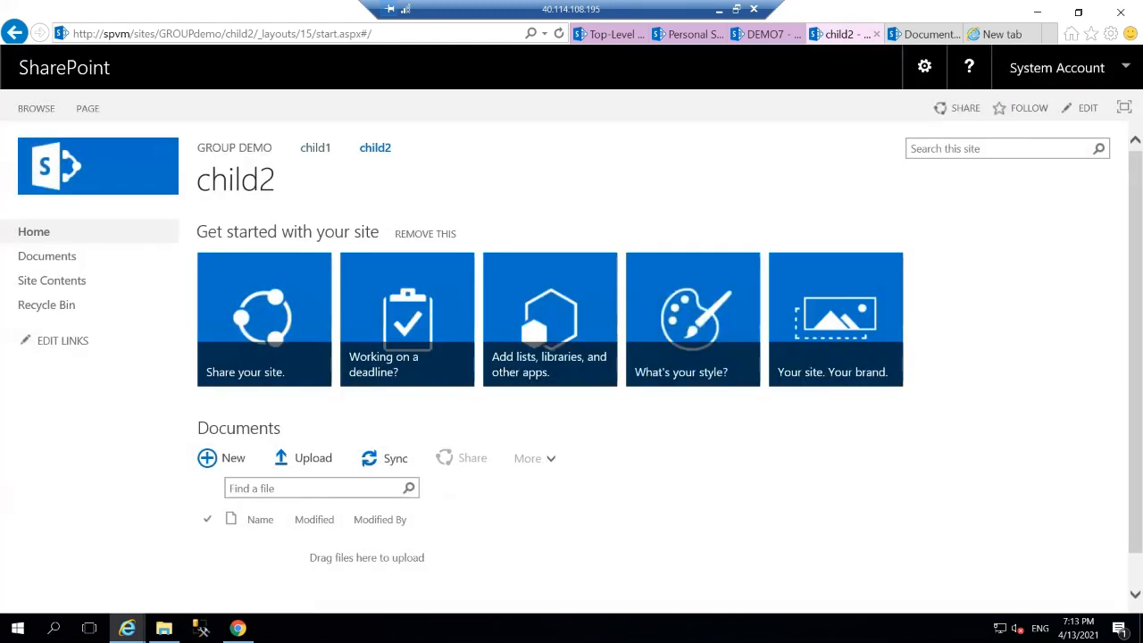
Disconnect the remote desktop session from the server's Start power options.
left_click(17, 628)
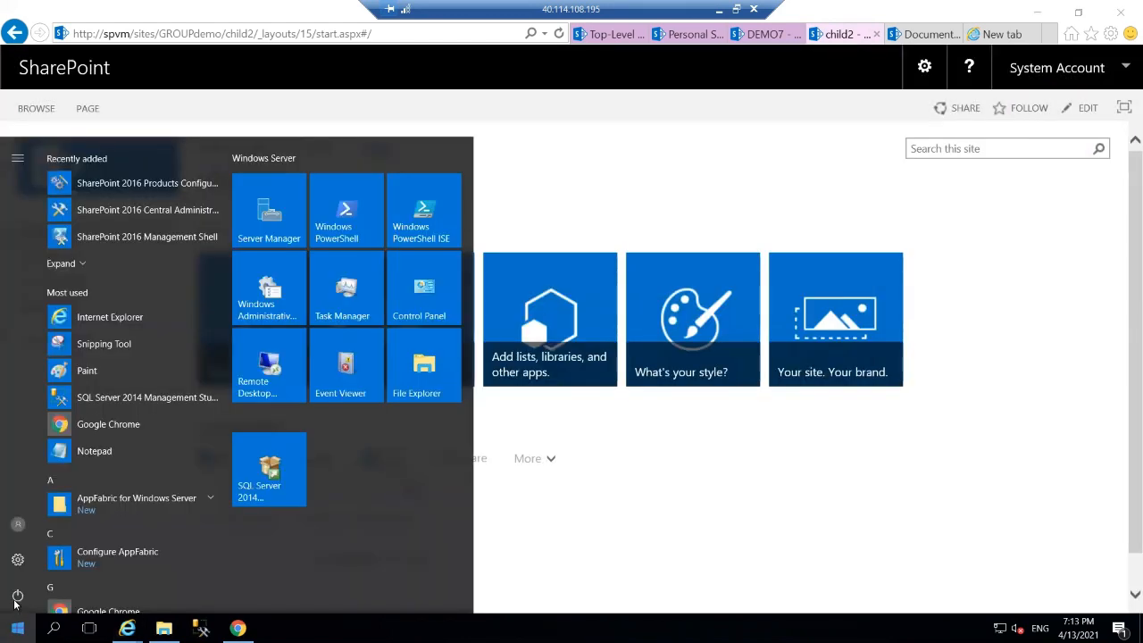
left_click(17, 596)
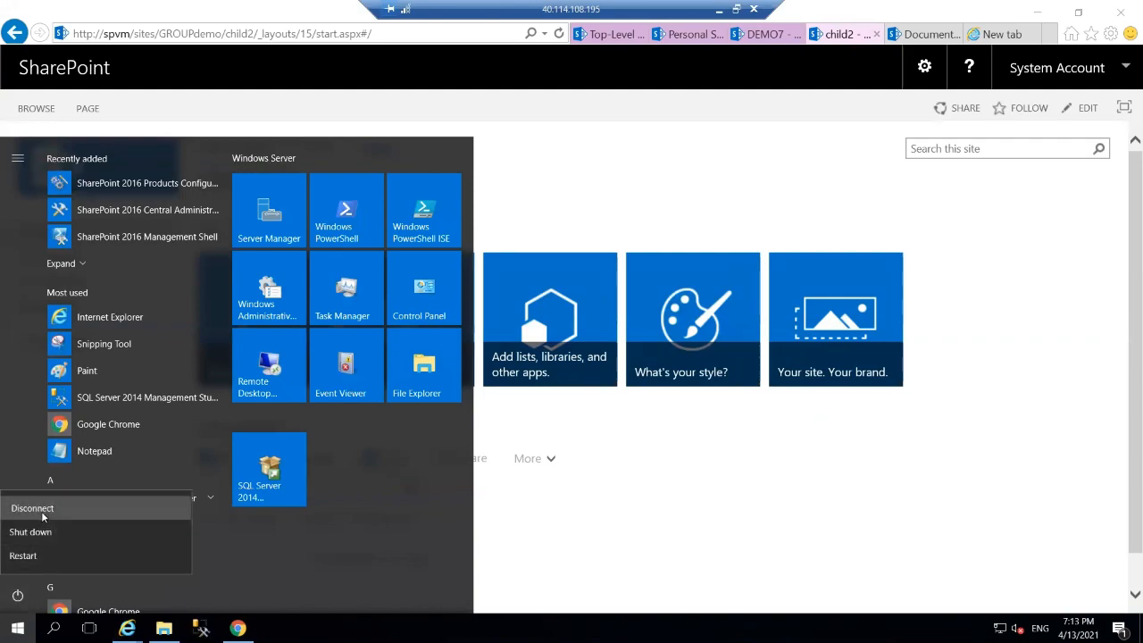
left_click(42, 514)
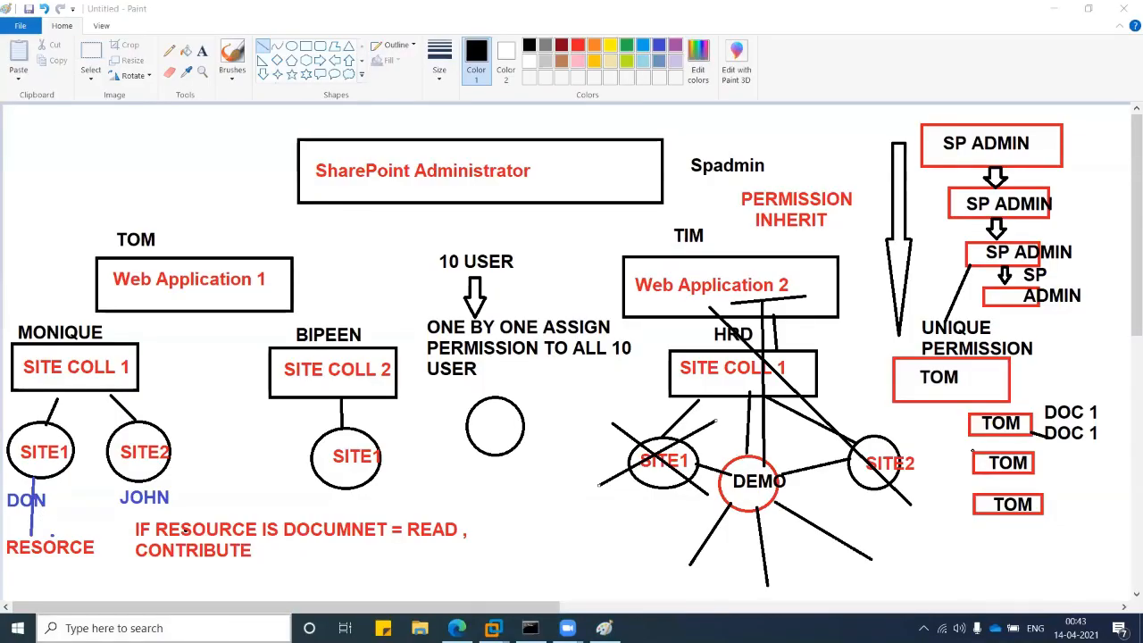
Copy SPvm's public IP 40.114.108.195 from the Azure overview and launch mstsc.
left_click(114, 627)
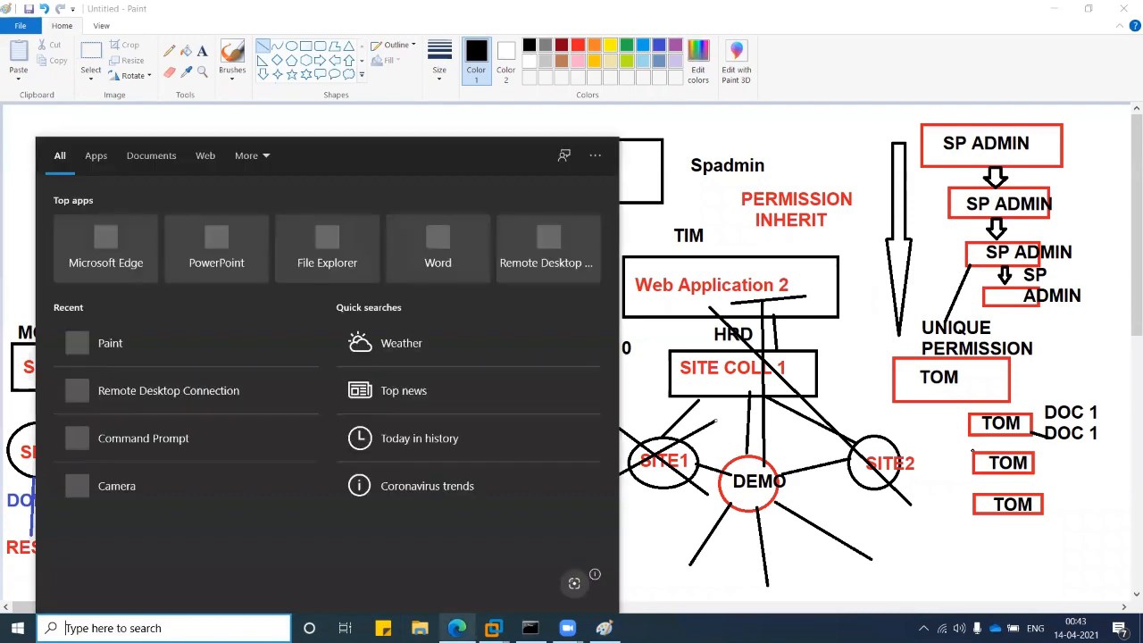
left_click(456, 627)
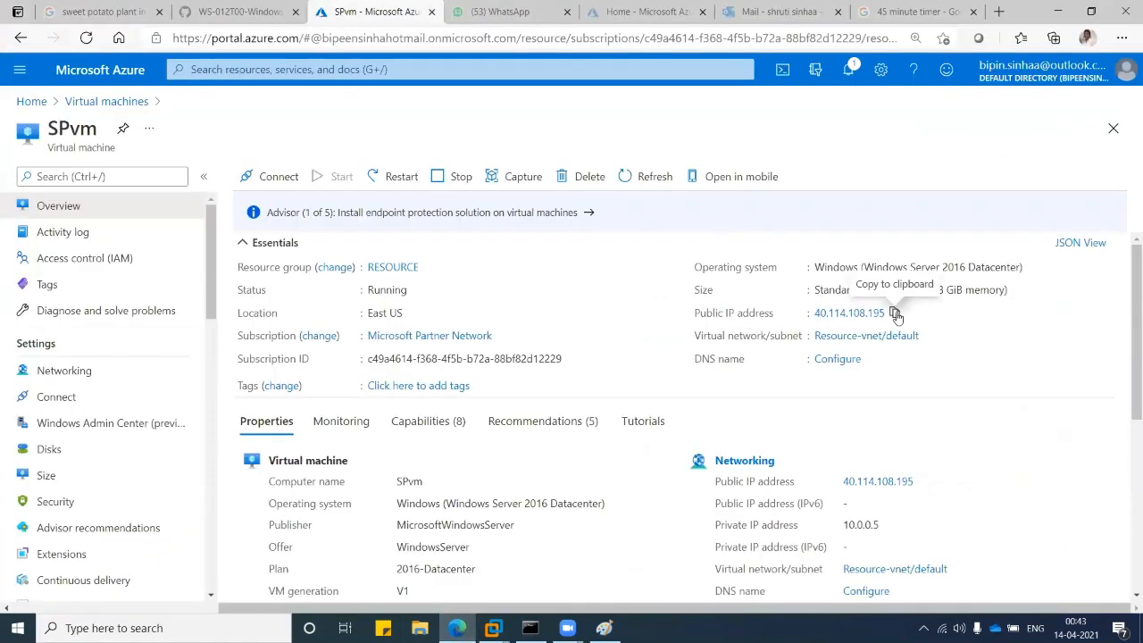
left_click(895, 314)
key("super+s")
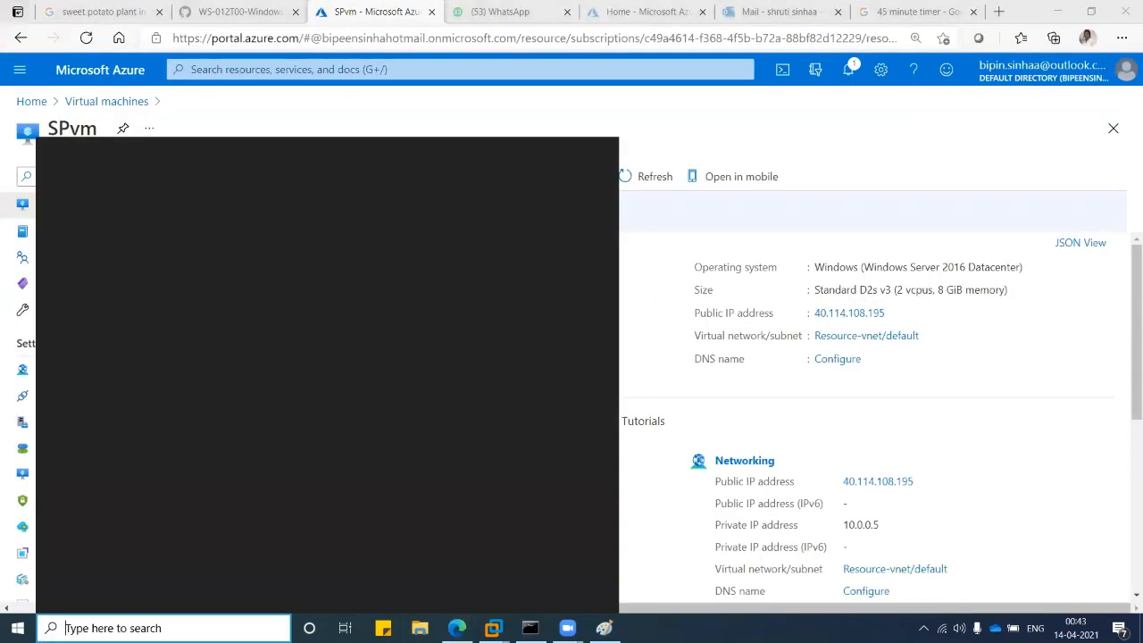
type("mstsc")
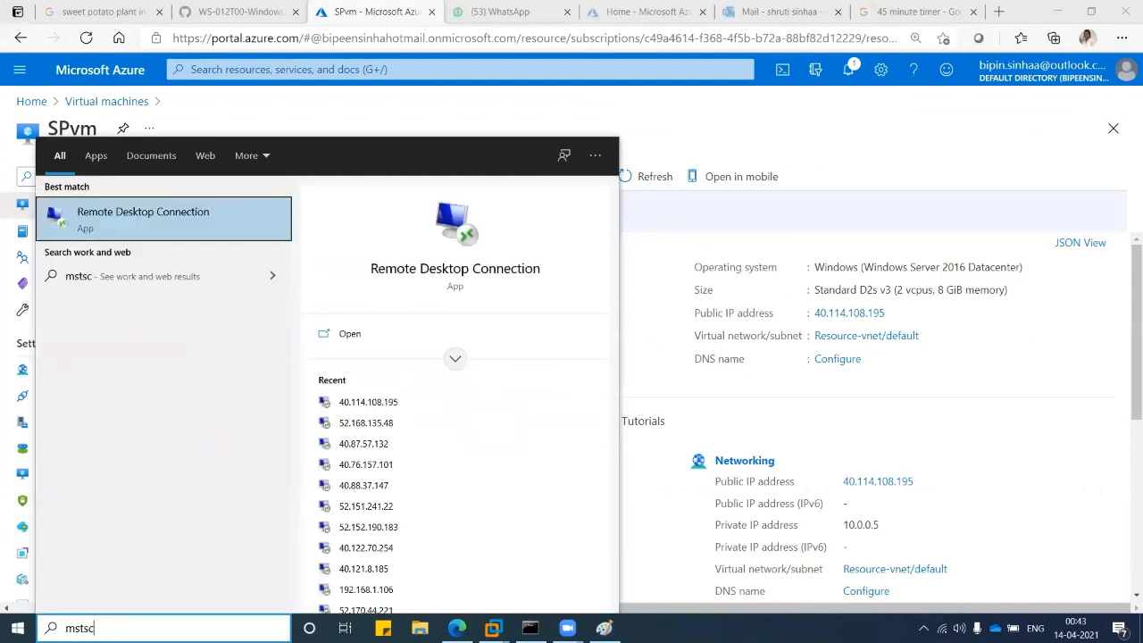
key("Return")
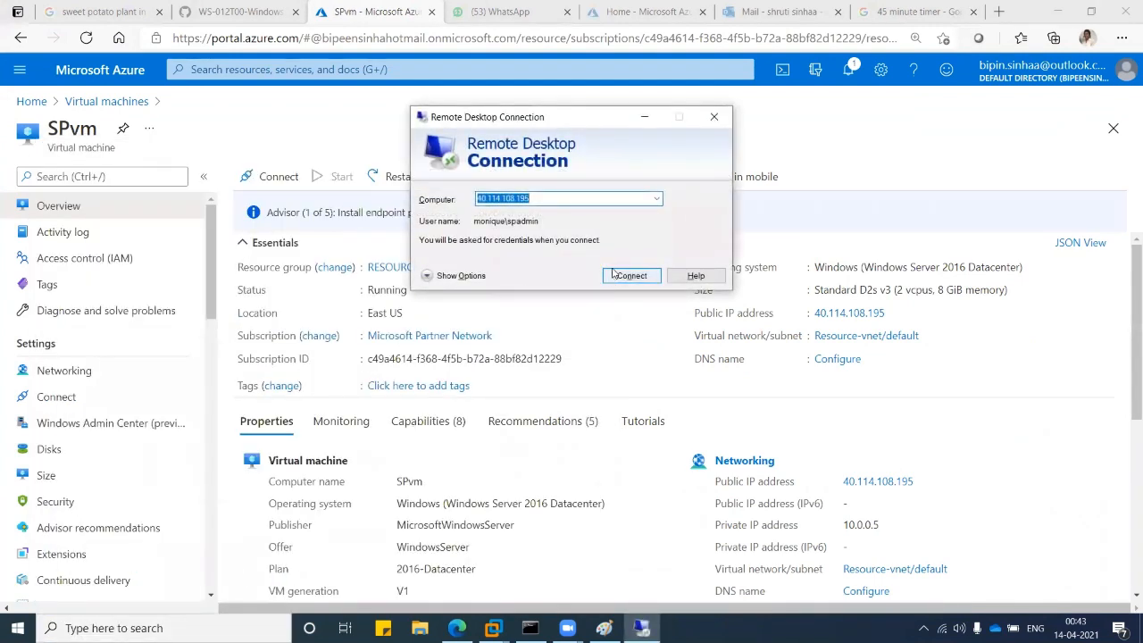
Connect to 40.114.108.195 and begin signing in with a different user account and password.
left_click(614, 273)
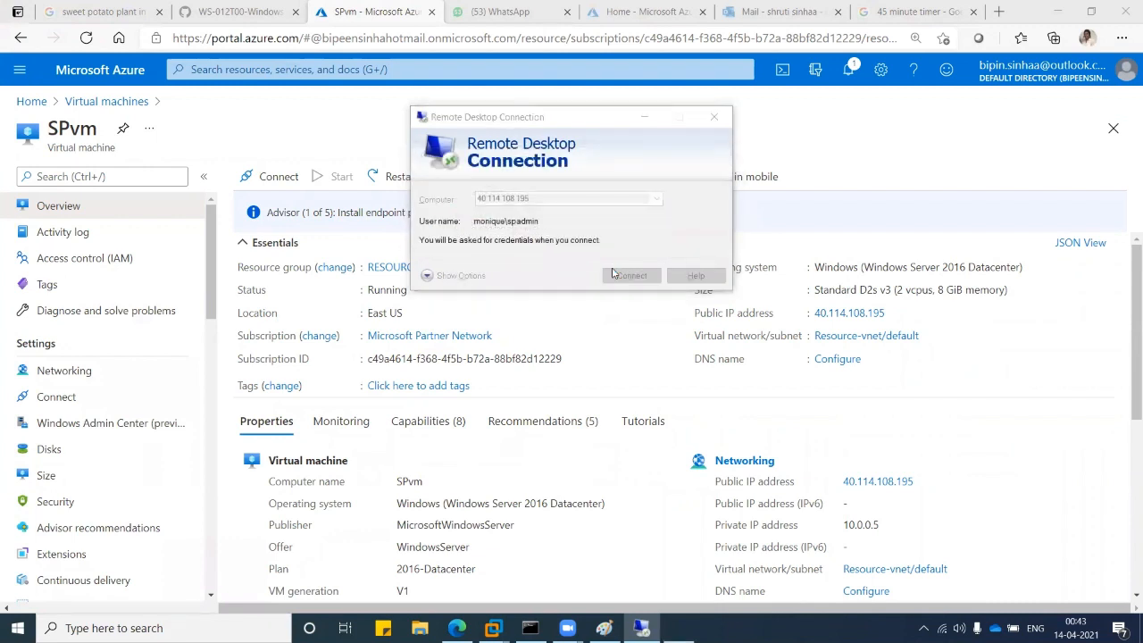
left_click(476, 274)
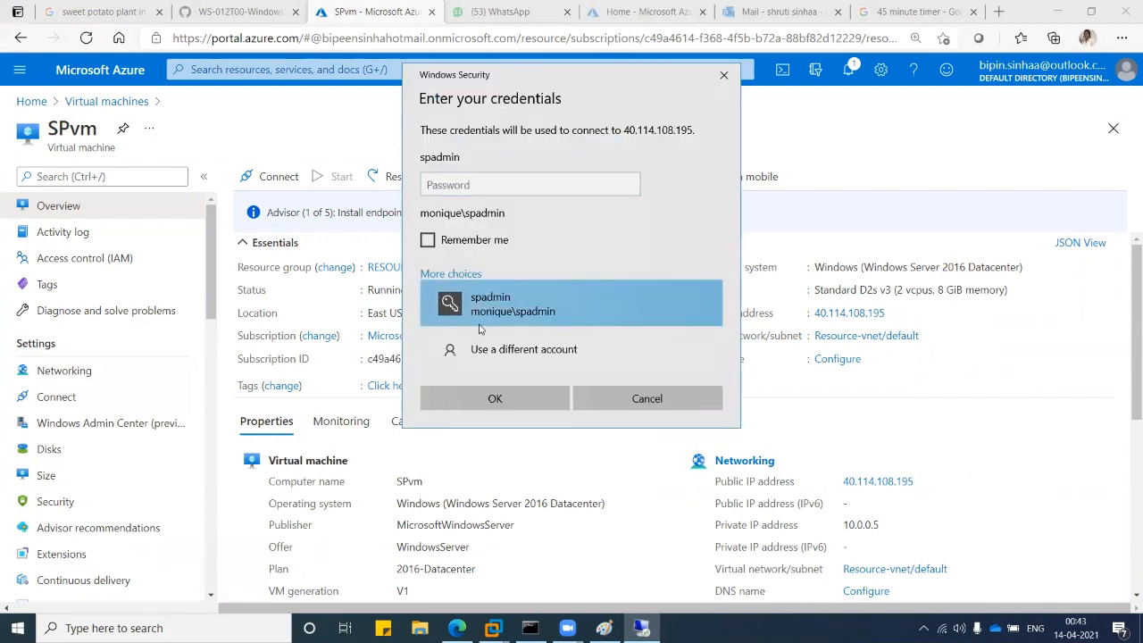
left_click(483, 347)
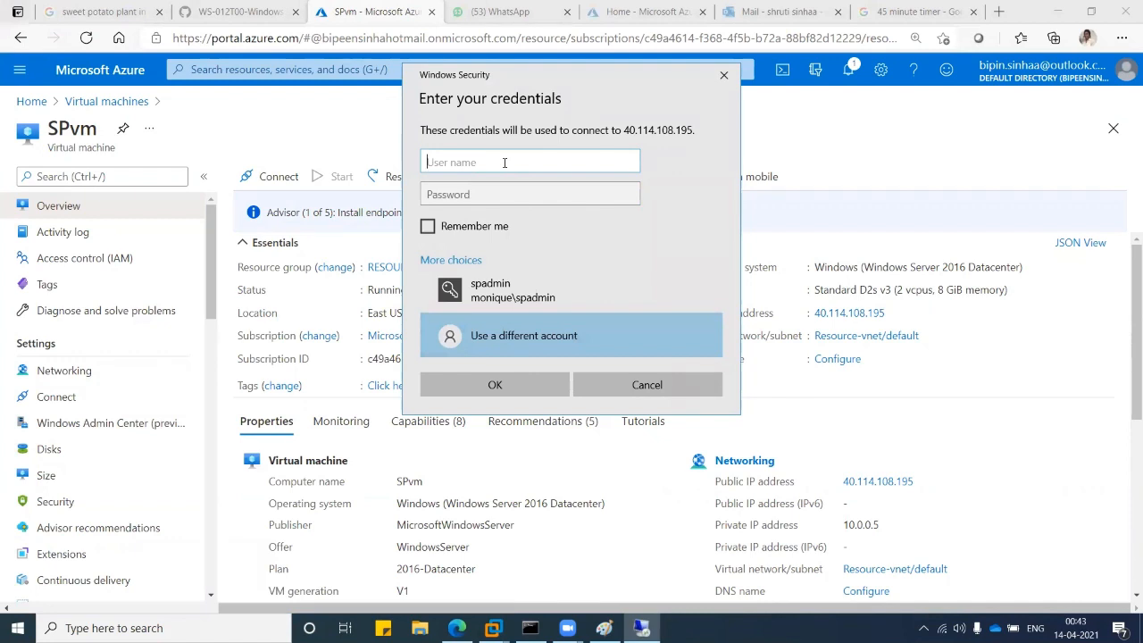
type("monique\\tom")
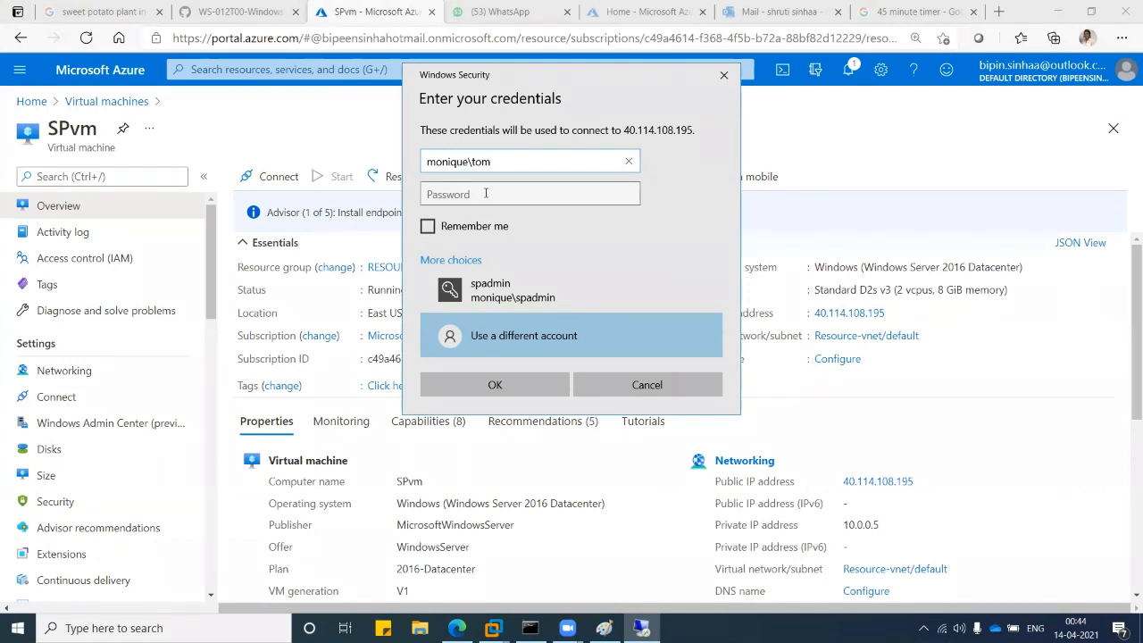
left_click(486, 193)
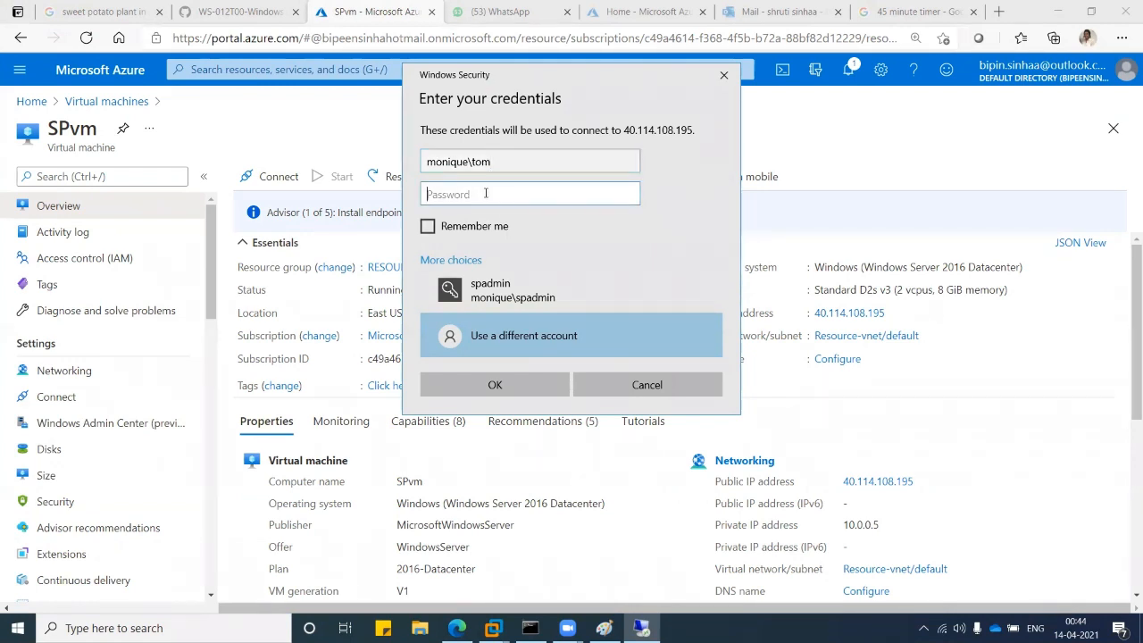
type("•")
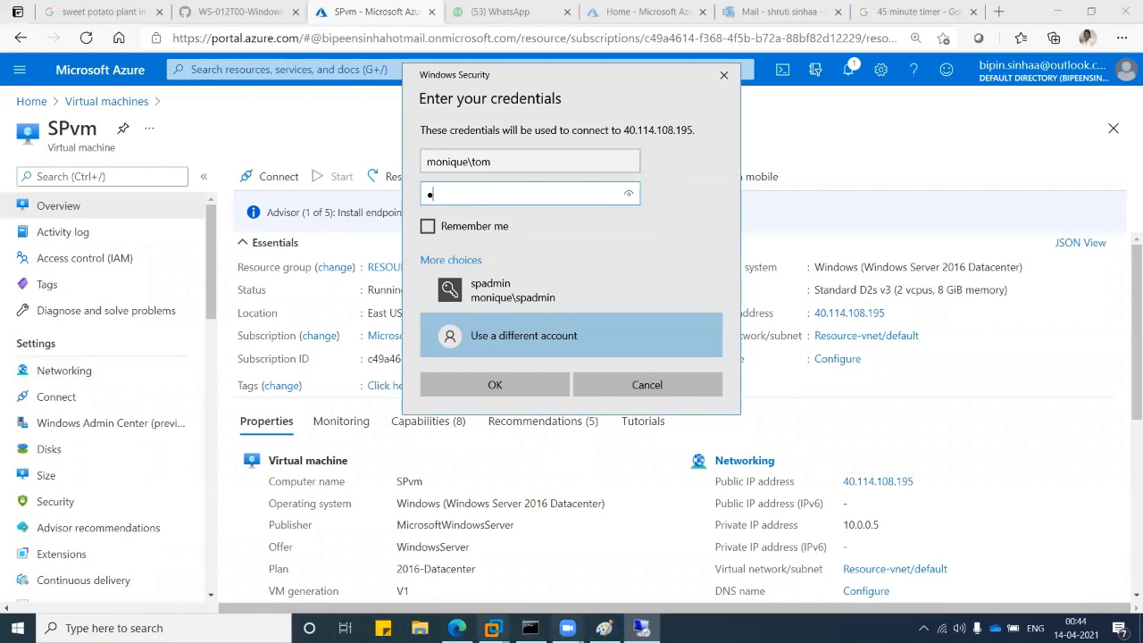
Pick the saved admin credential instead, enter its password, and start connecting.
left_click(164, 628)
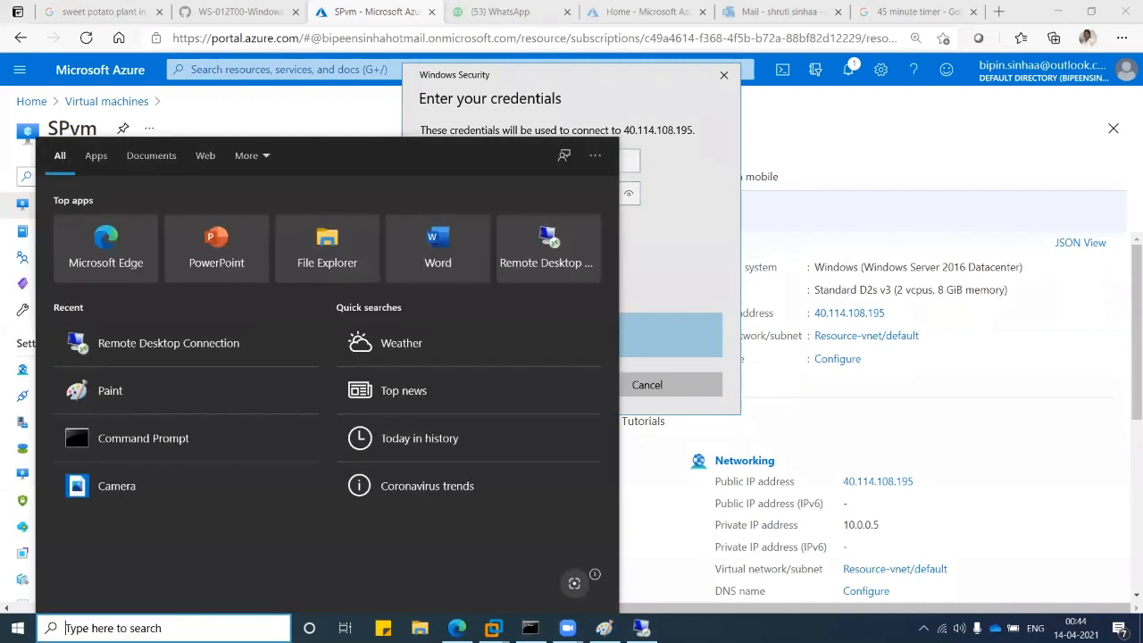
type("no")
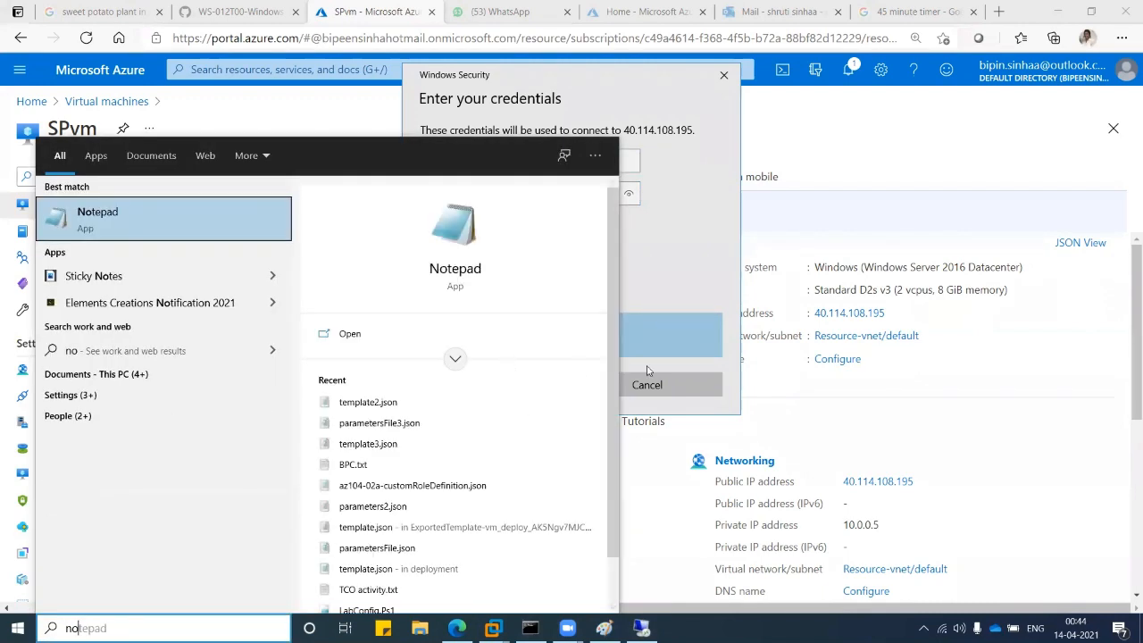
left_click(621, 163)
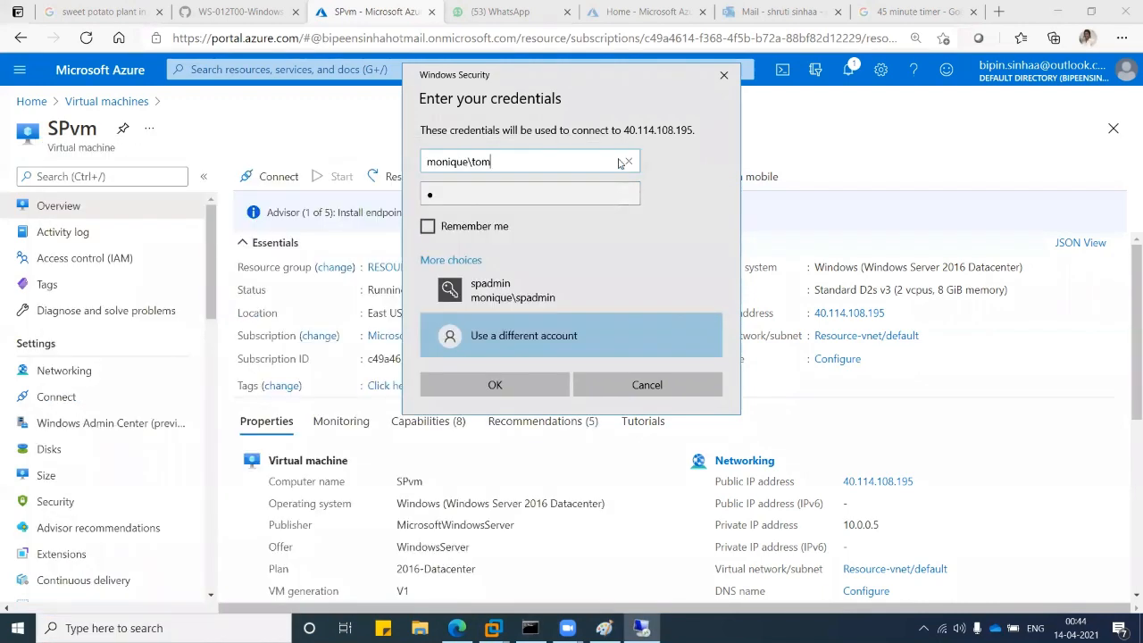
left_click(500, 290)
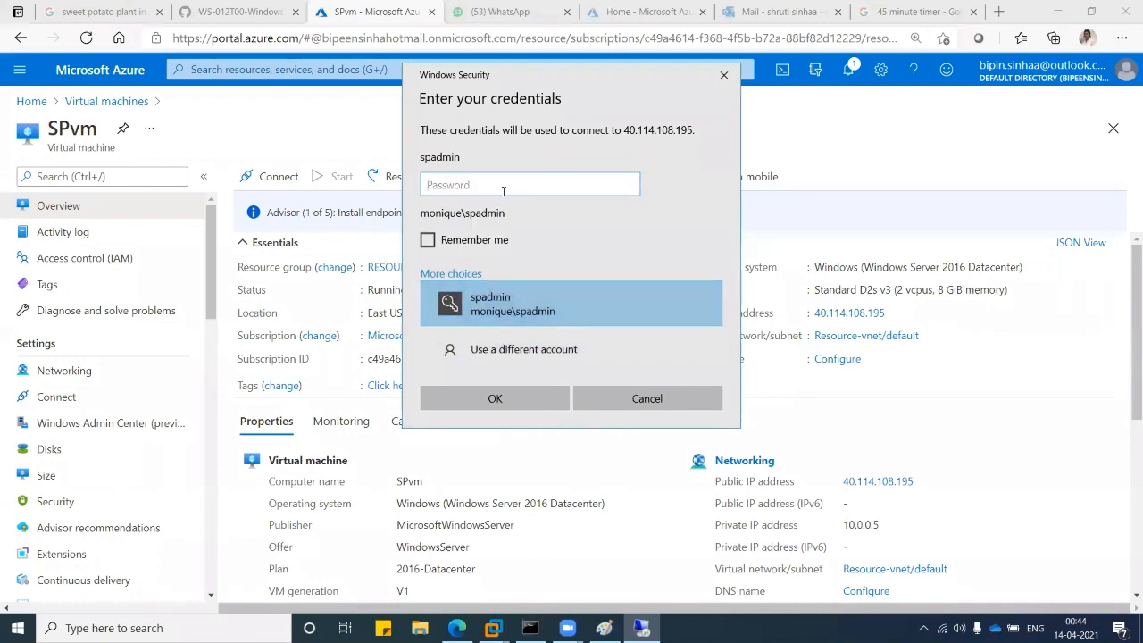
type("••••••••••••")
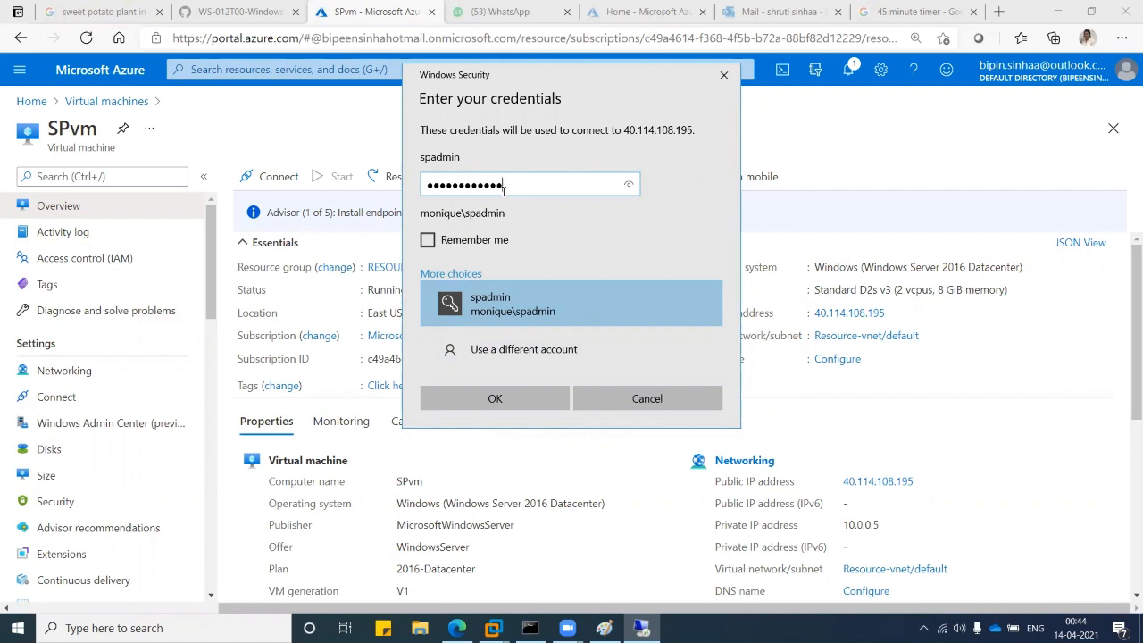
key("Return")
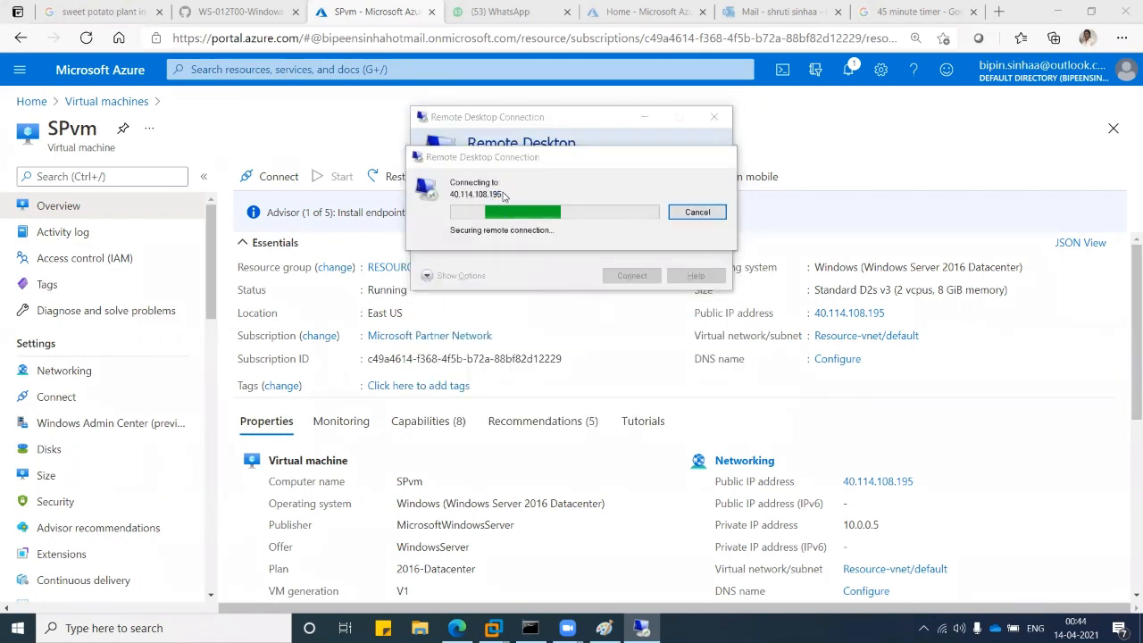
Accept the certificate warning, copy the child2 page address, and open C:\data in File Explorer.
left_click(623, 327)
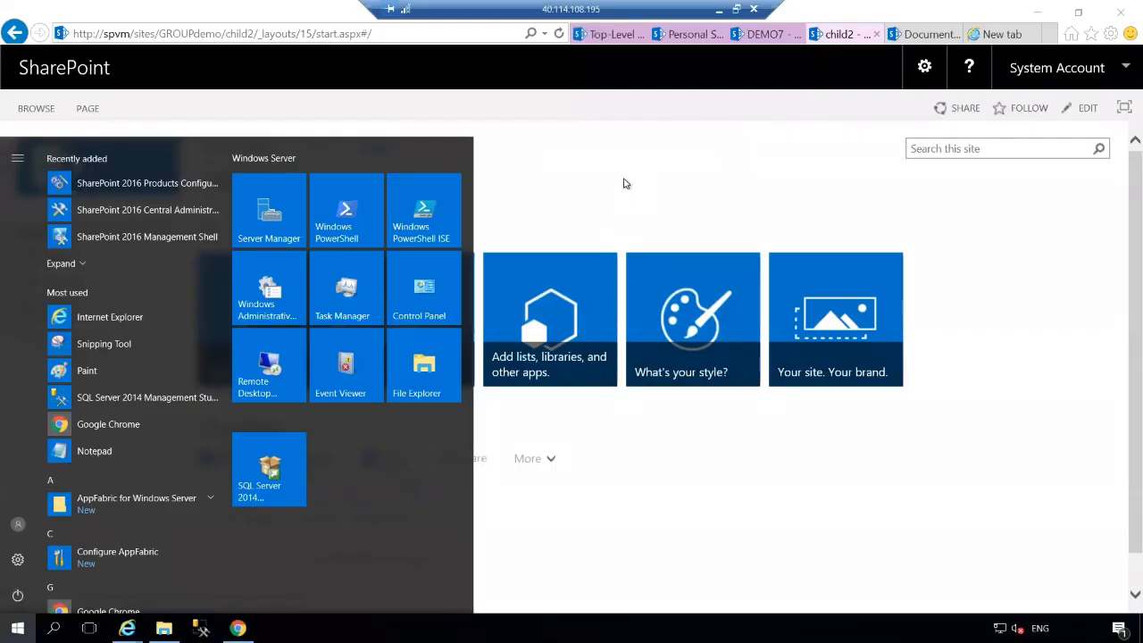
left_click(760, 54)
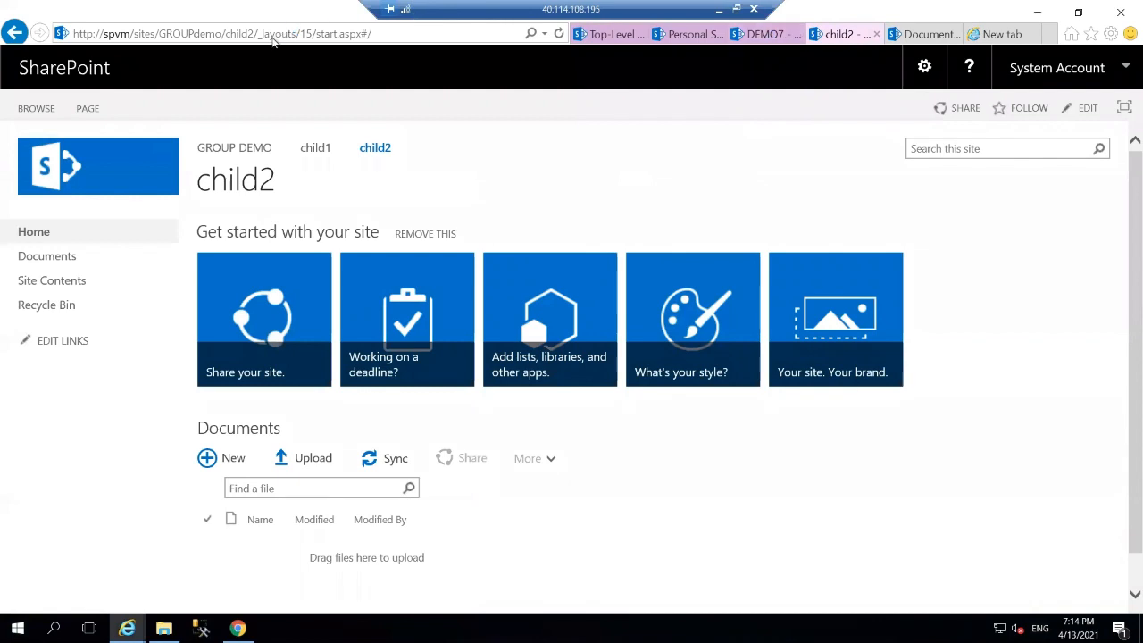
left_click(274, 34)
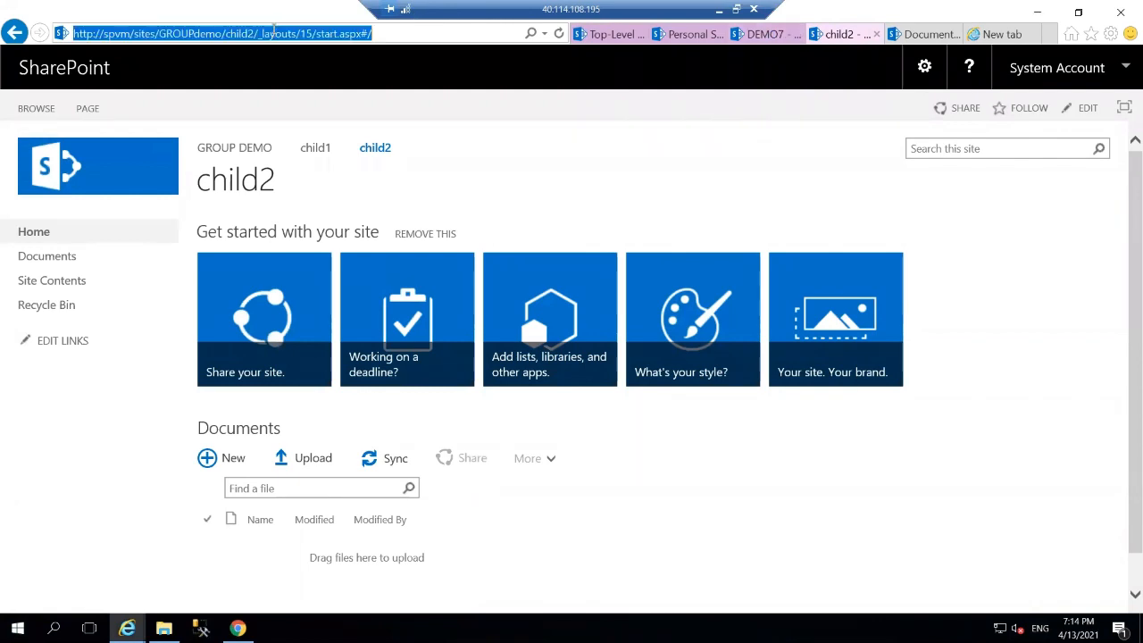
right_click(275, 33)
left_click(322, 82)
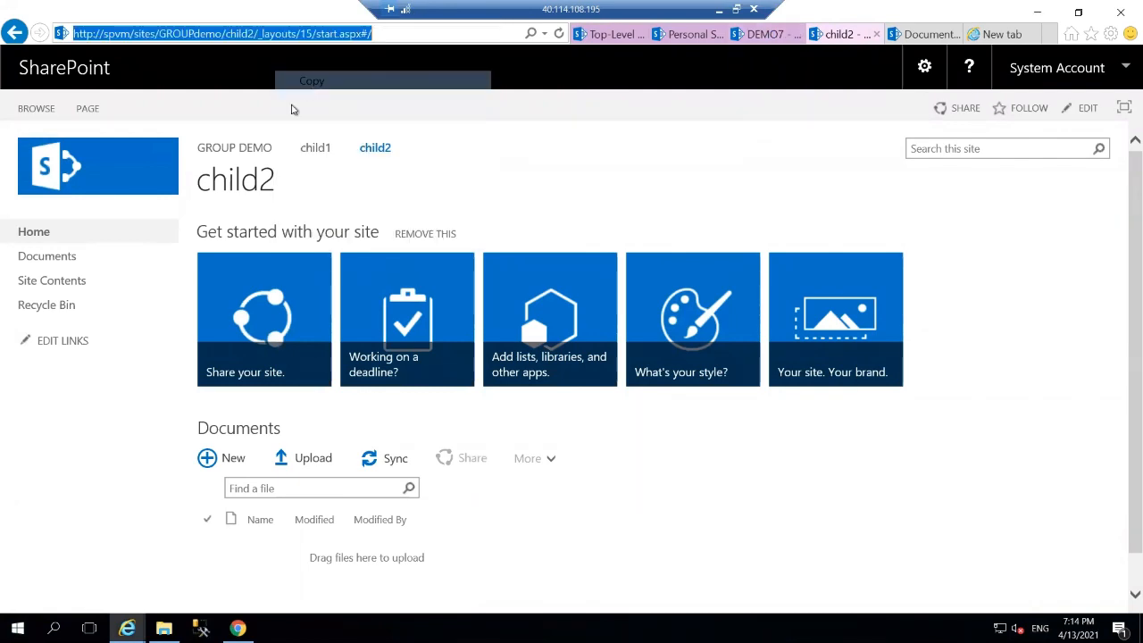
left_click(164, 627)
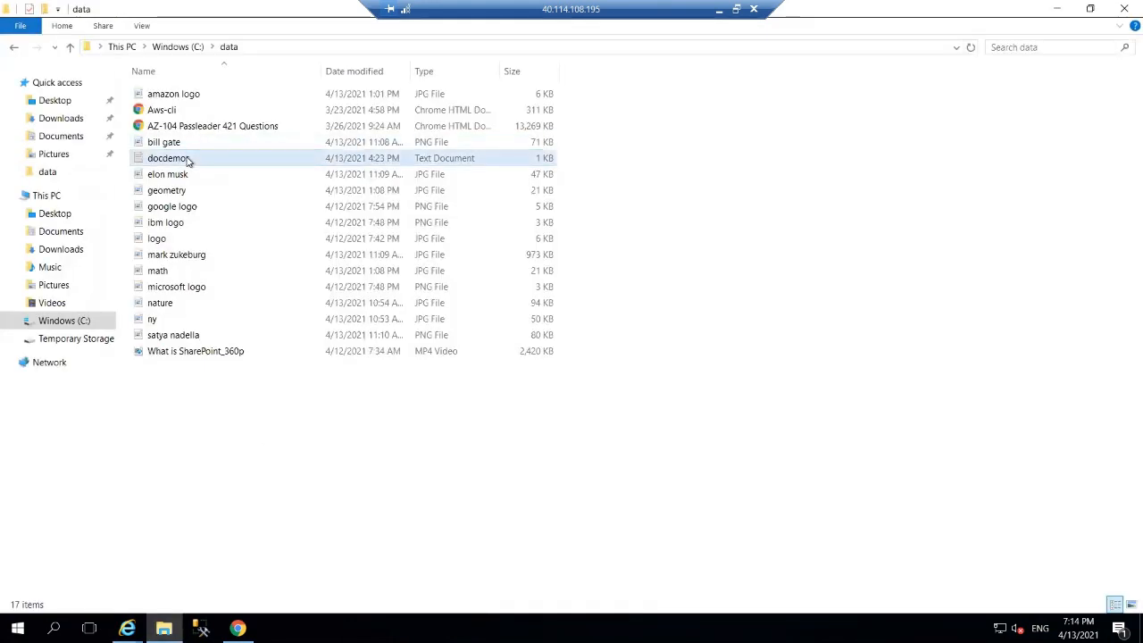
Paste the child2 address into docdemos below the hr site URL and save the file.
double_click(189, 159)
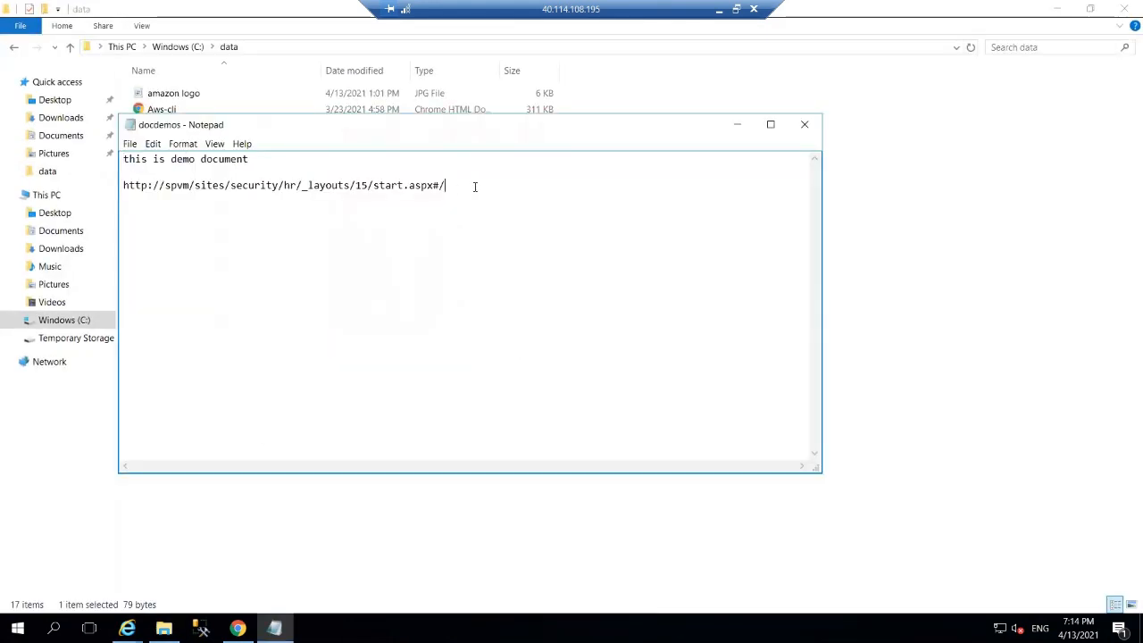
key("ctrl+v")
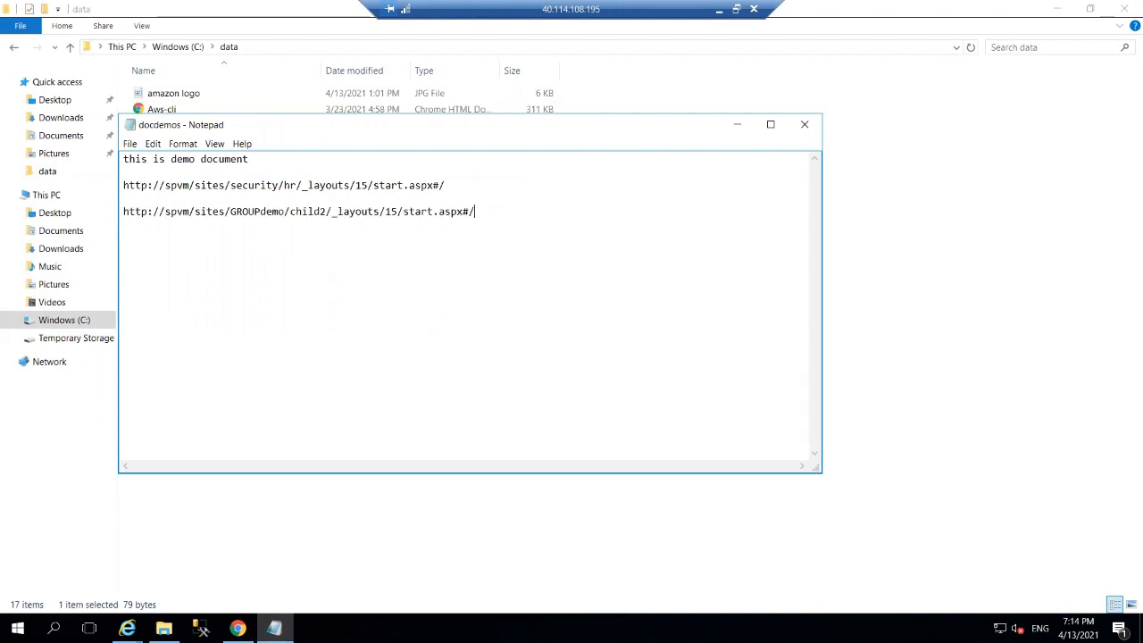
left_click(801, 130)
left_click(549, 323)
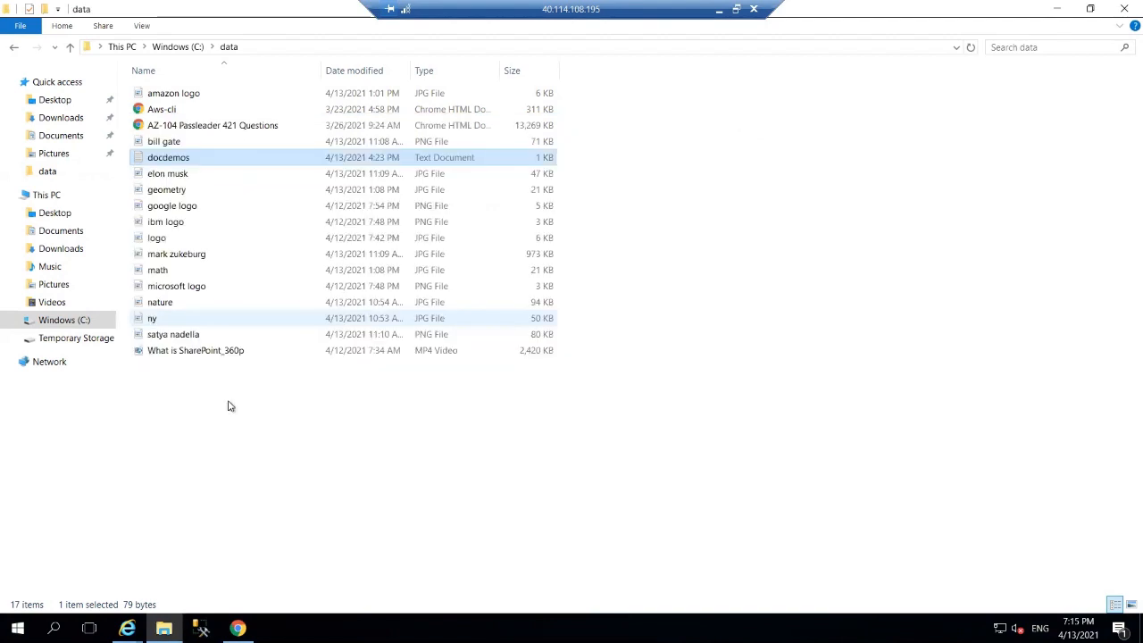
Disconnect the admin session, copy the VM's public IP, and paste it into mstsc.
left_click(17, 628)
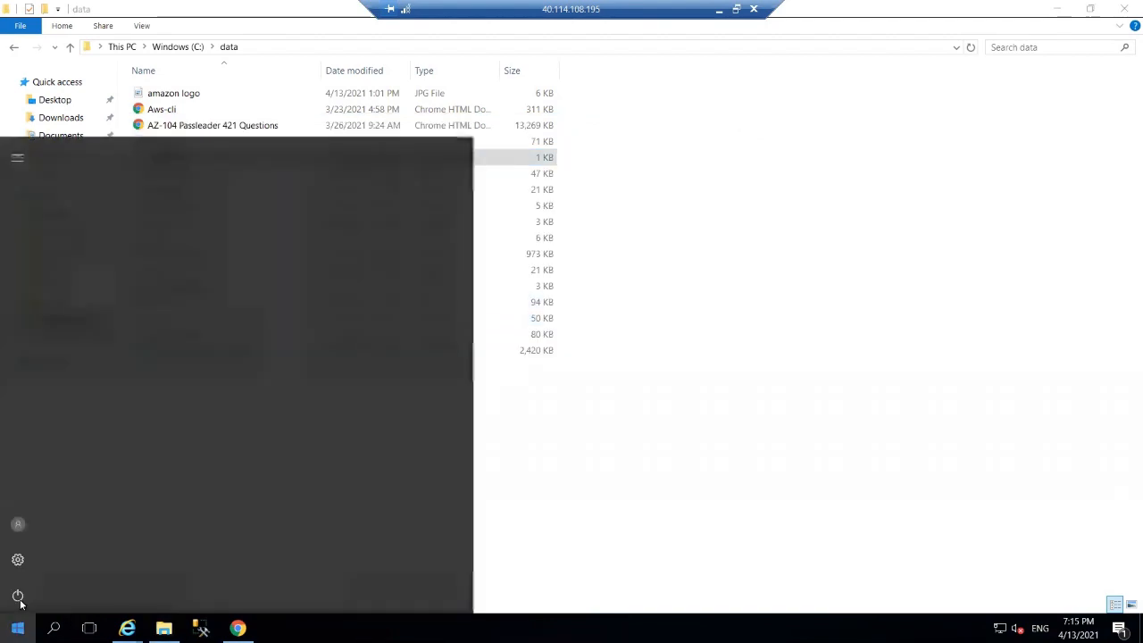
left_click(17, 594)
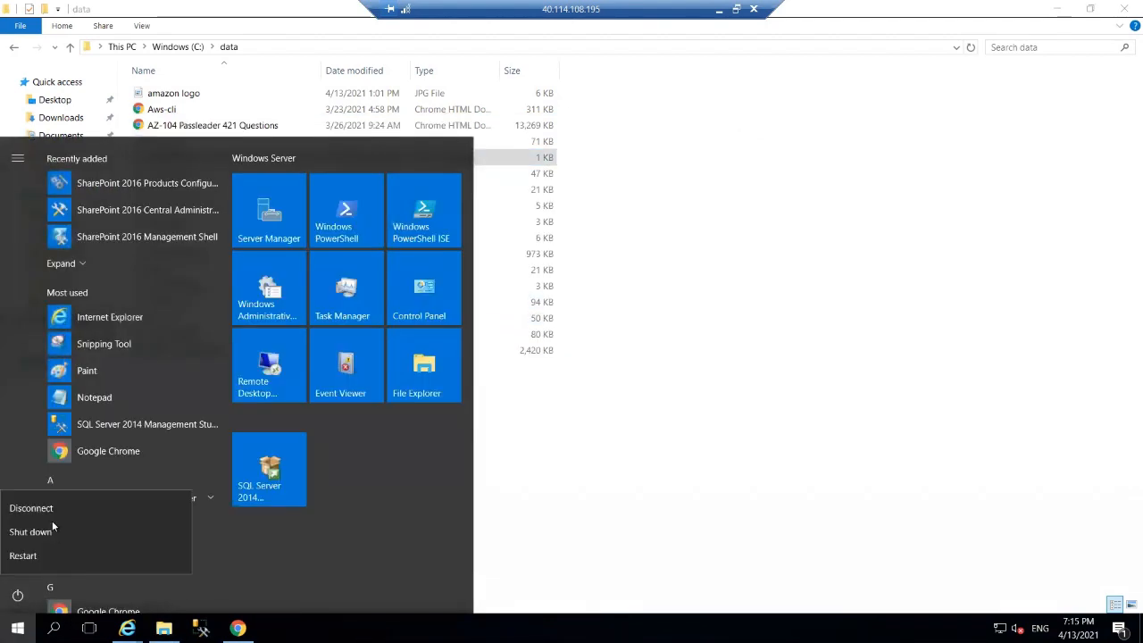
left_click(155, 514)
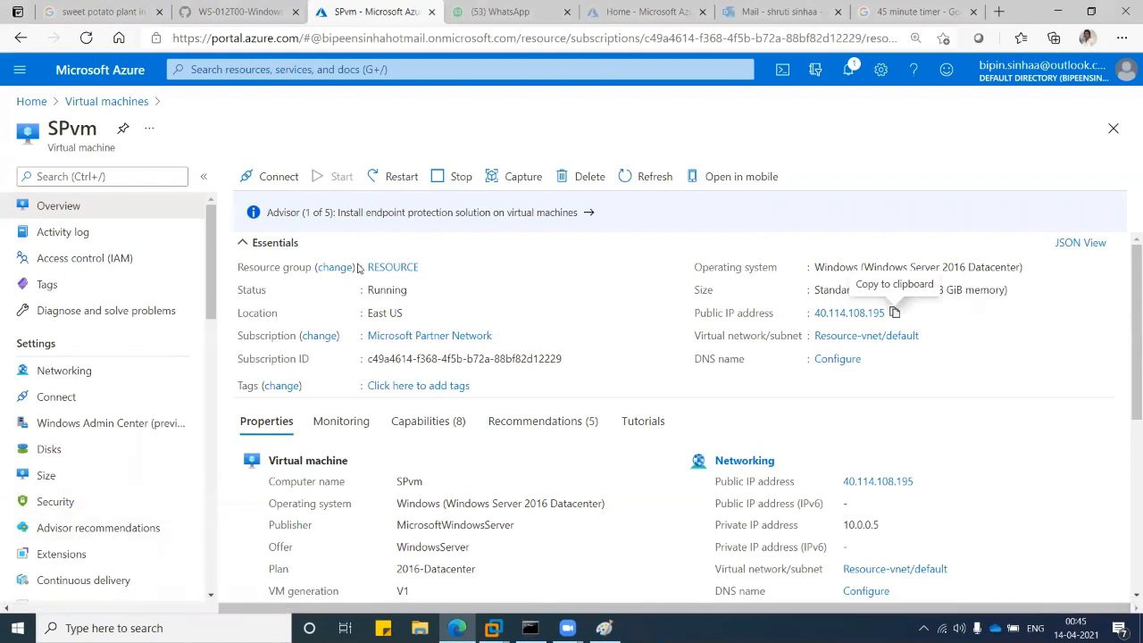
left_click(894, 312)
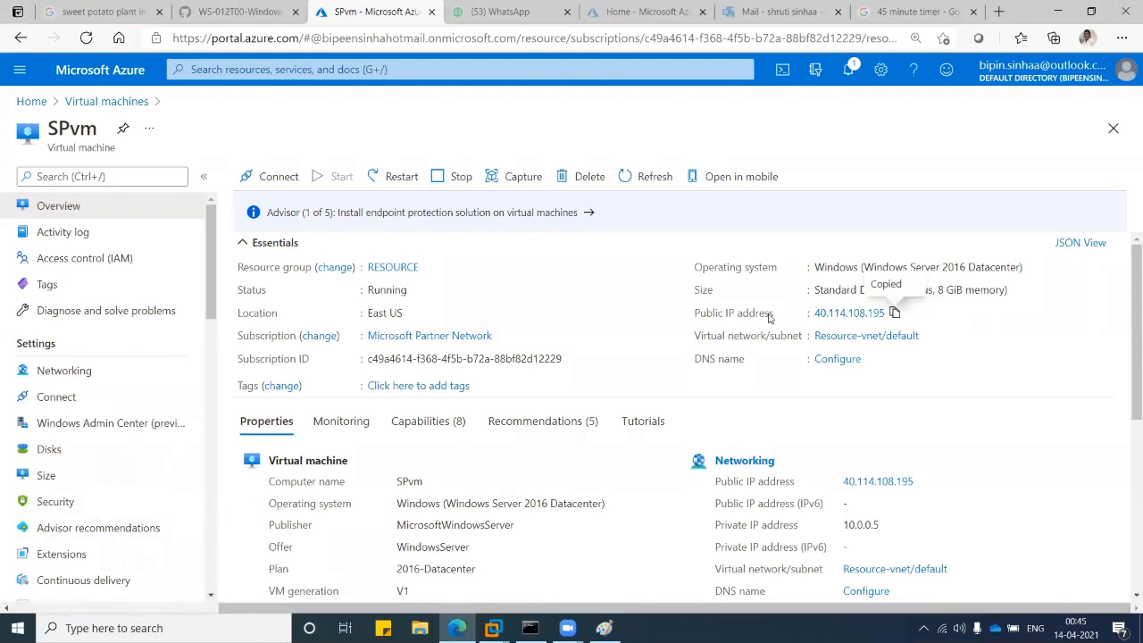
left_click(134, 628)
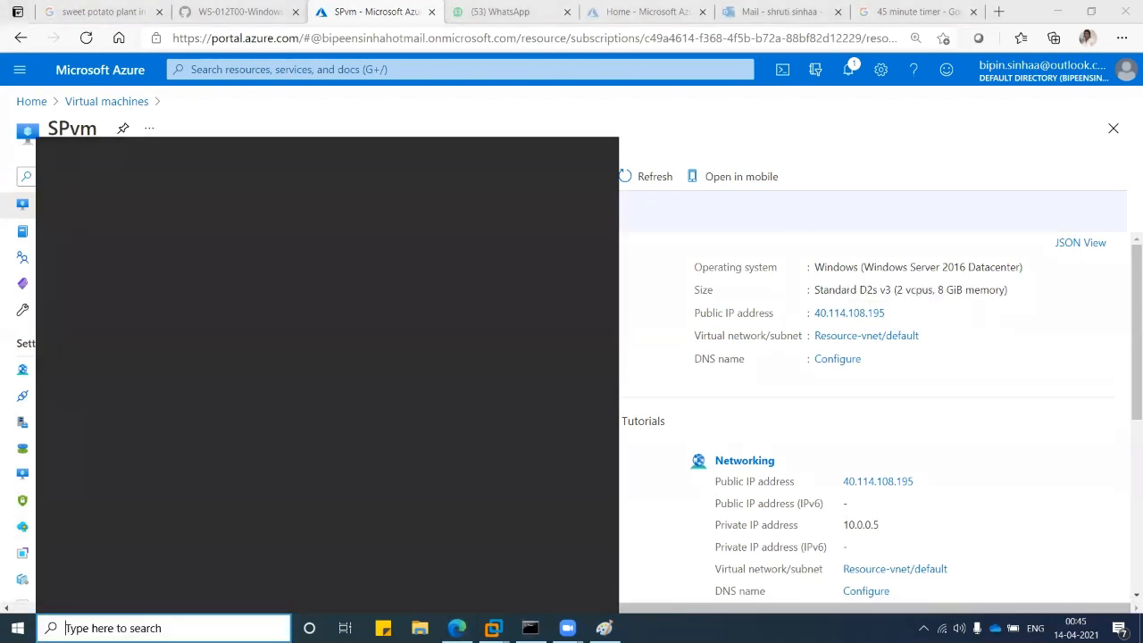
type("mstsc")
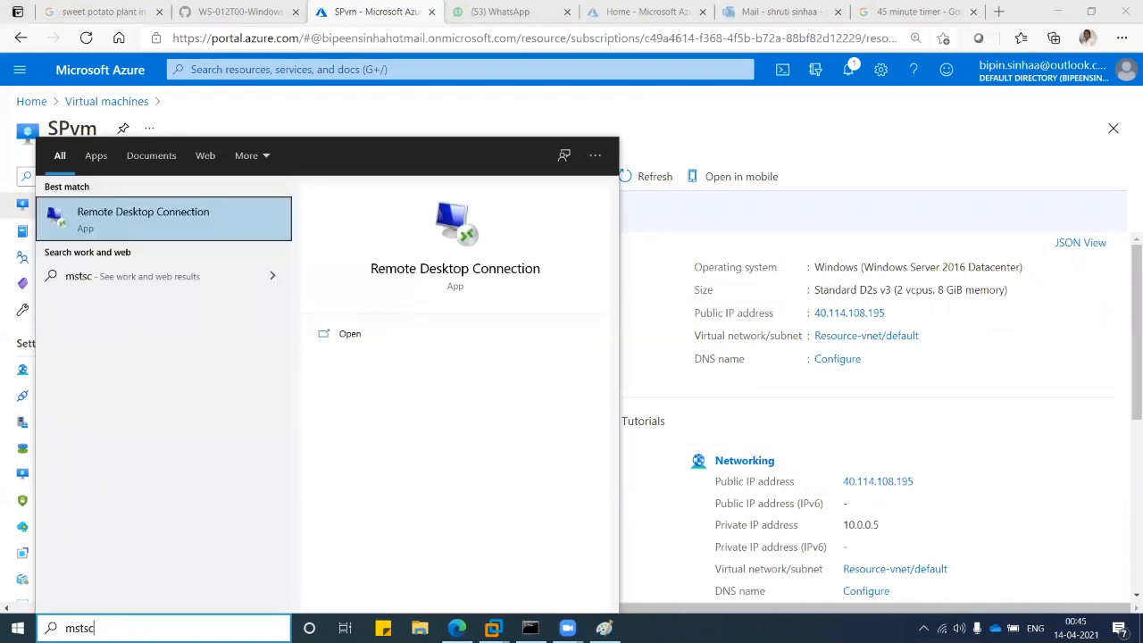
key("Return")
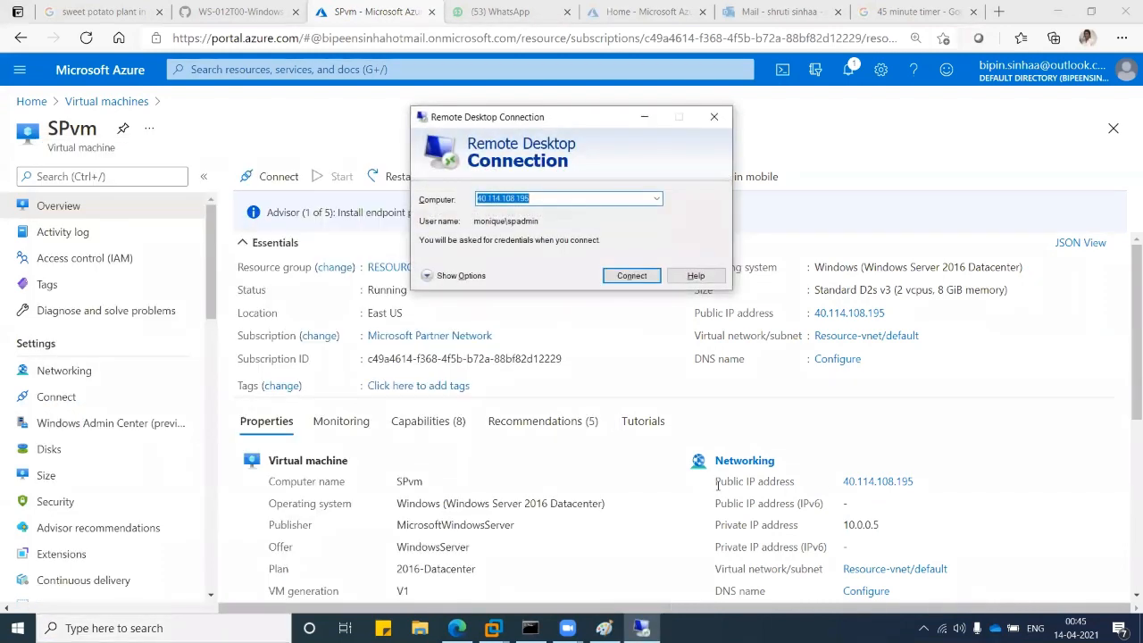
key("ctrl+v")
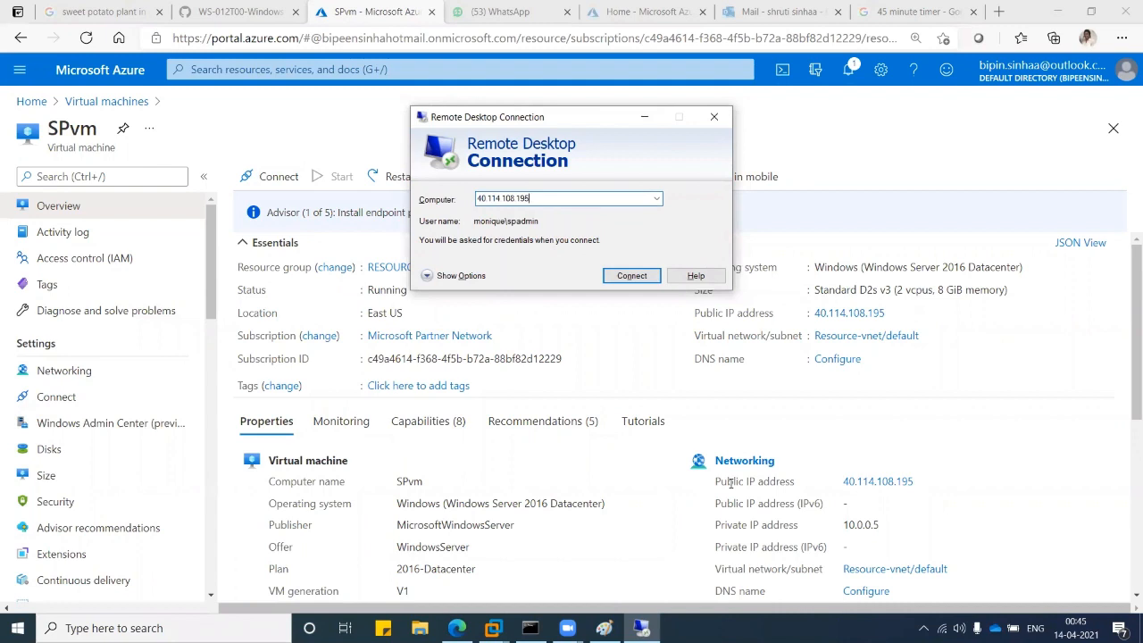
Connect to 40.114.108.195 as the test user account and accept the certificate warning.
left_click(617, 276)
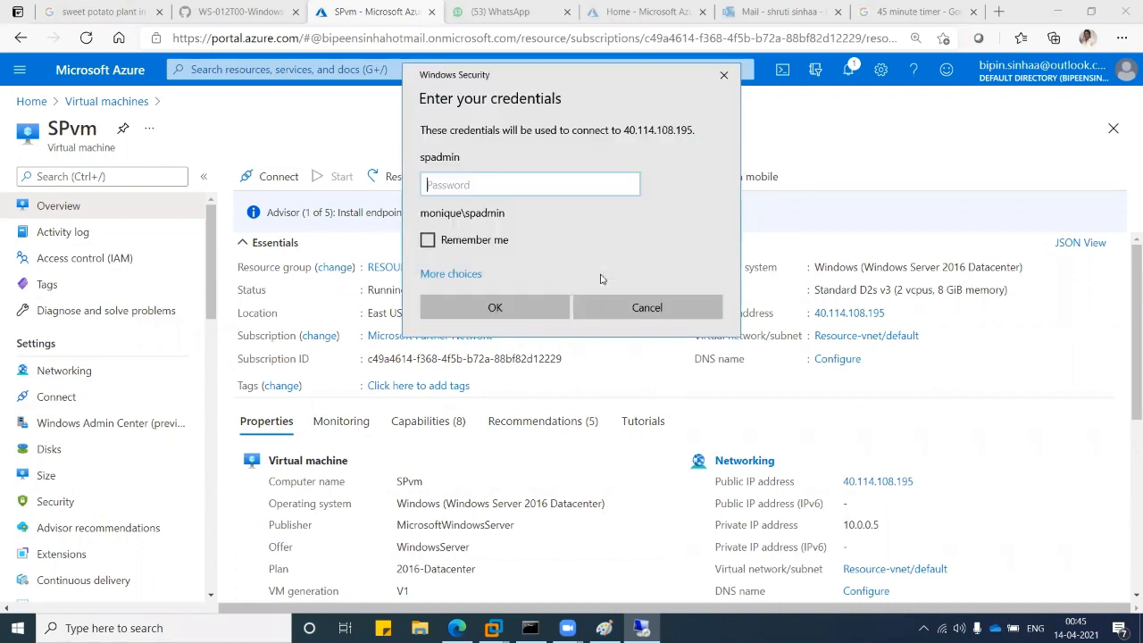
left_click(469, 273)
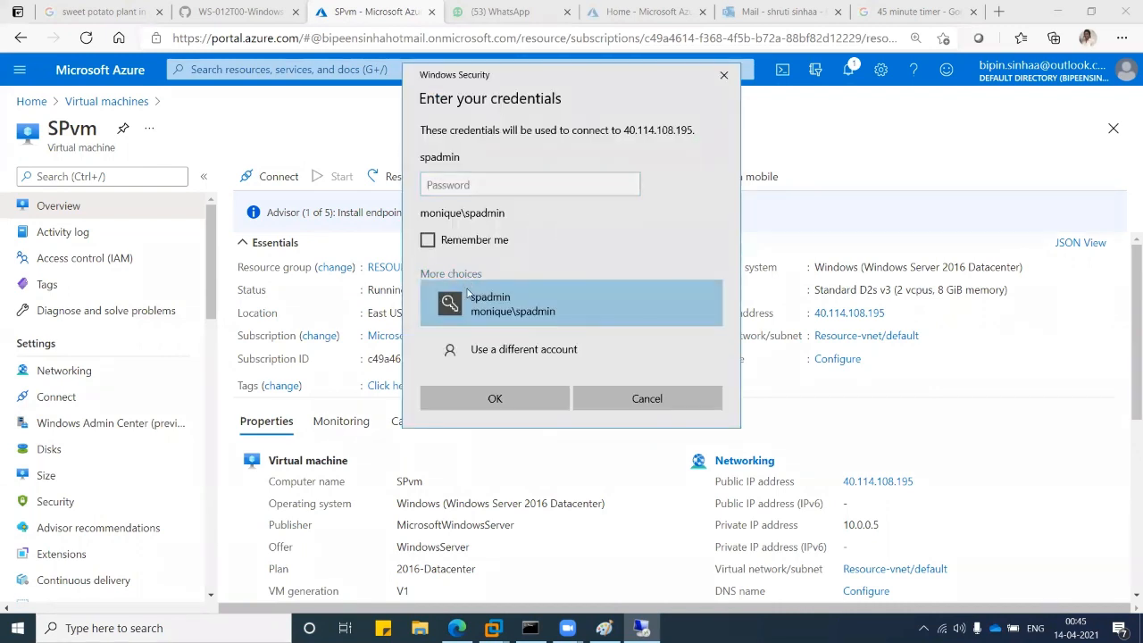
left_click(468, 345)
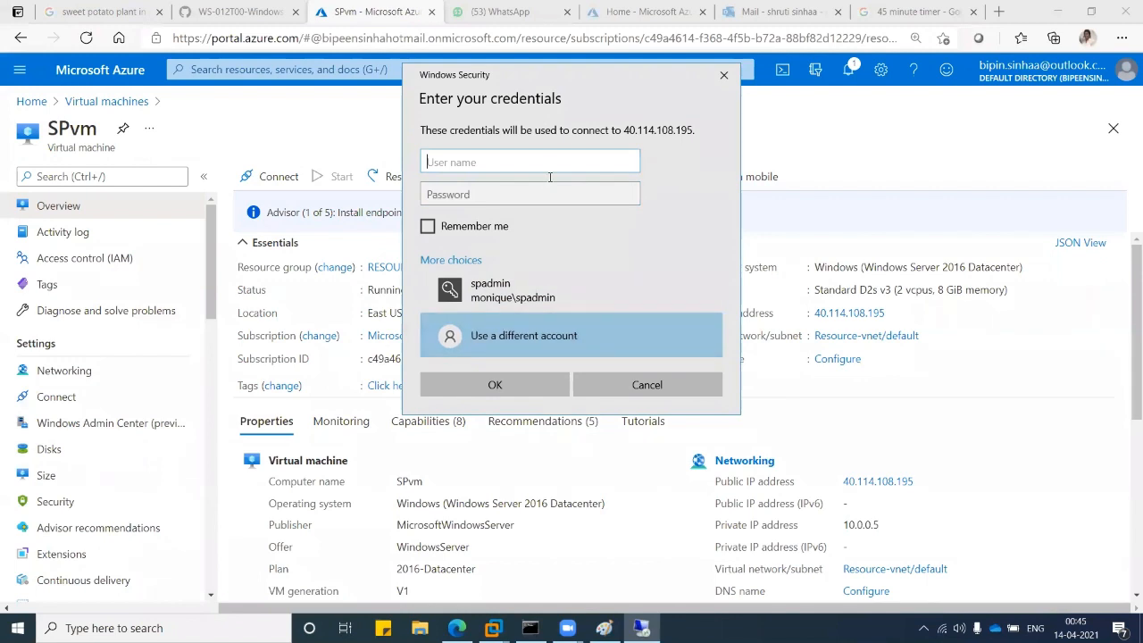
type("monique\\tom")
left_click(534, 195)
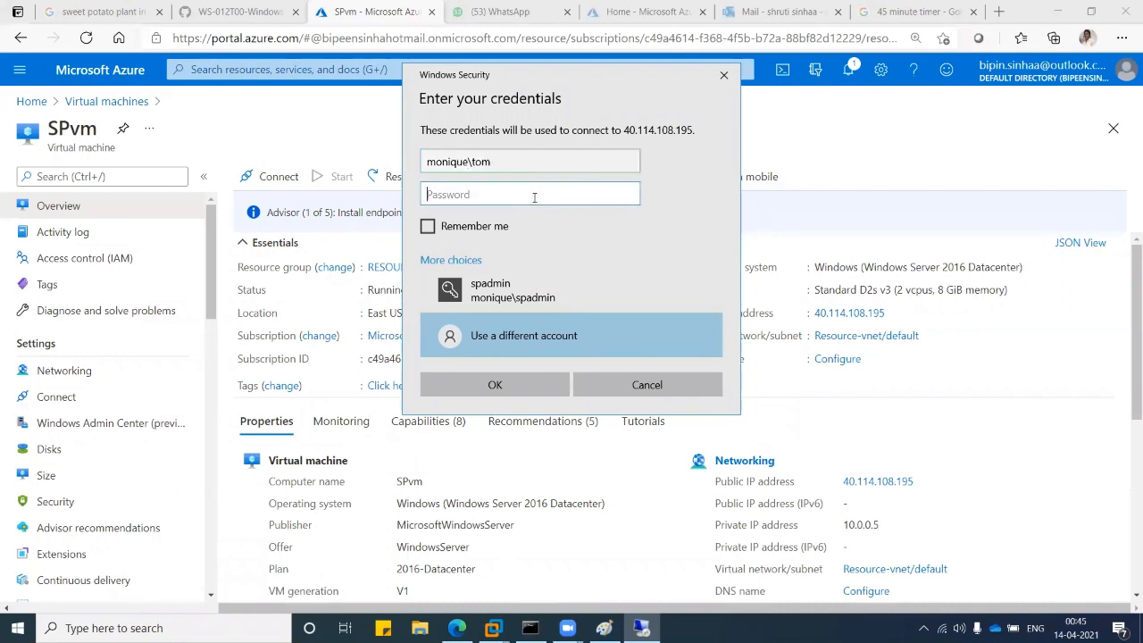
type("••••••••••••")
key("Return")
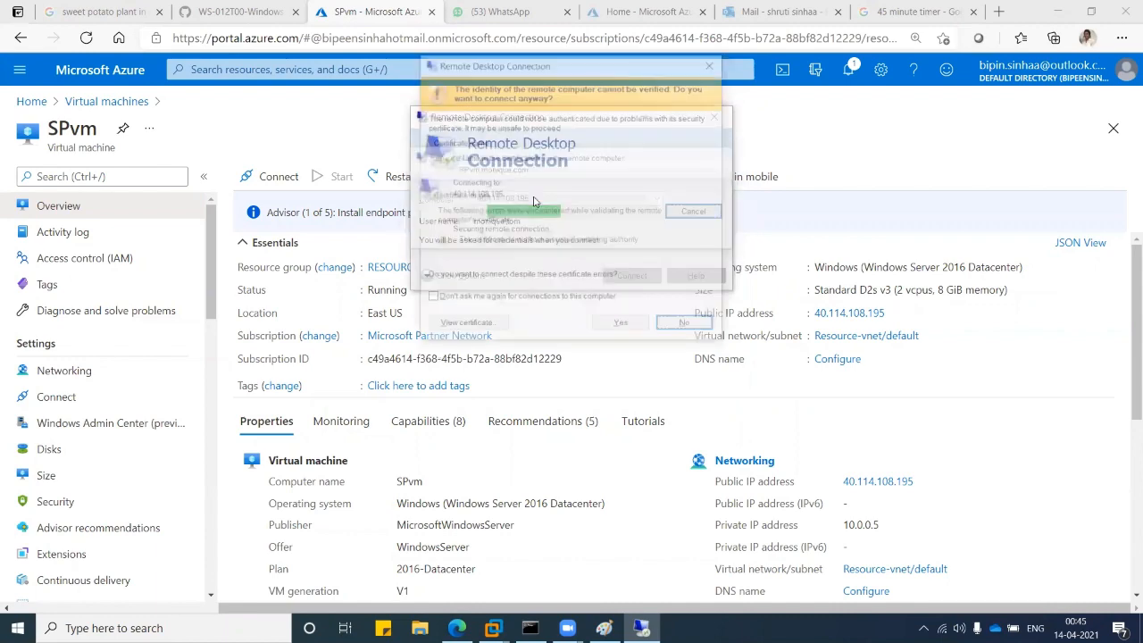
left_click(621, 327)
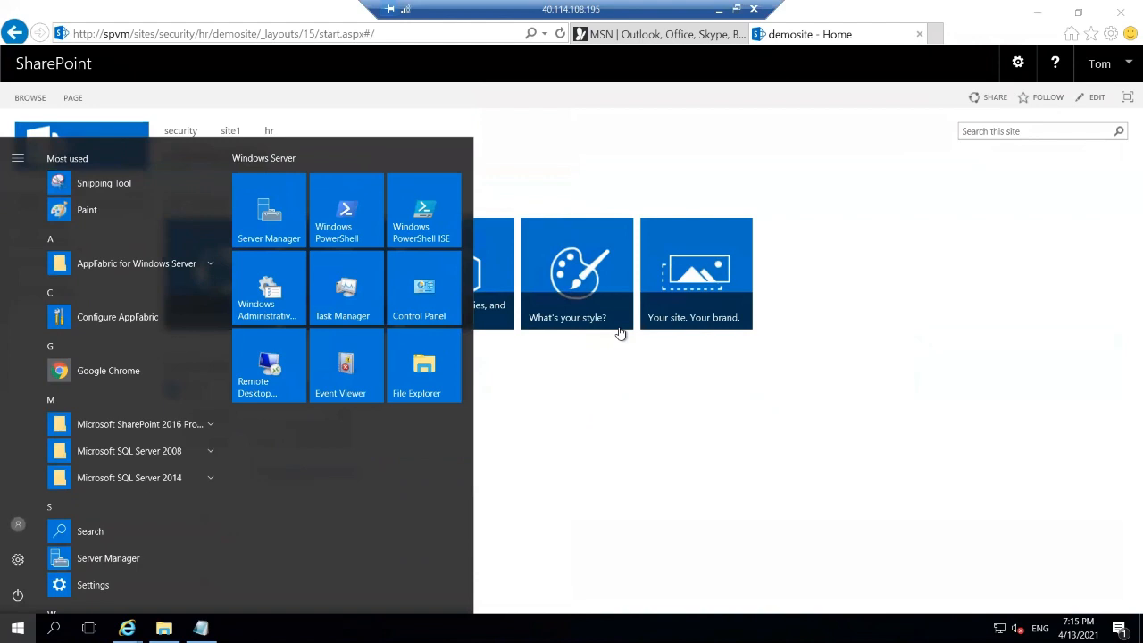
Copy the child2 site address line from docdemos in C:\data.
left_click(705, 456)
left_click(163, 628)
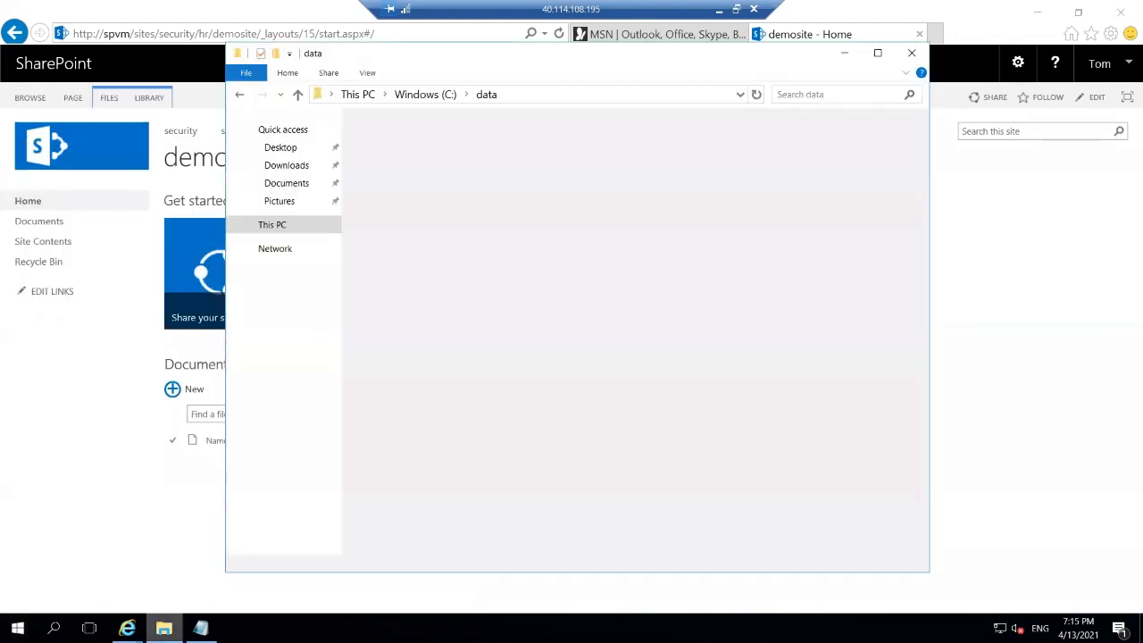
double_click(420, 206)
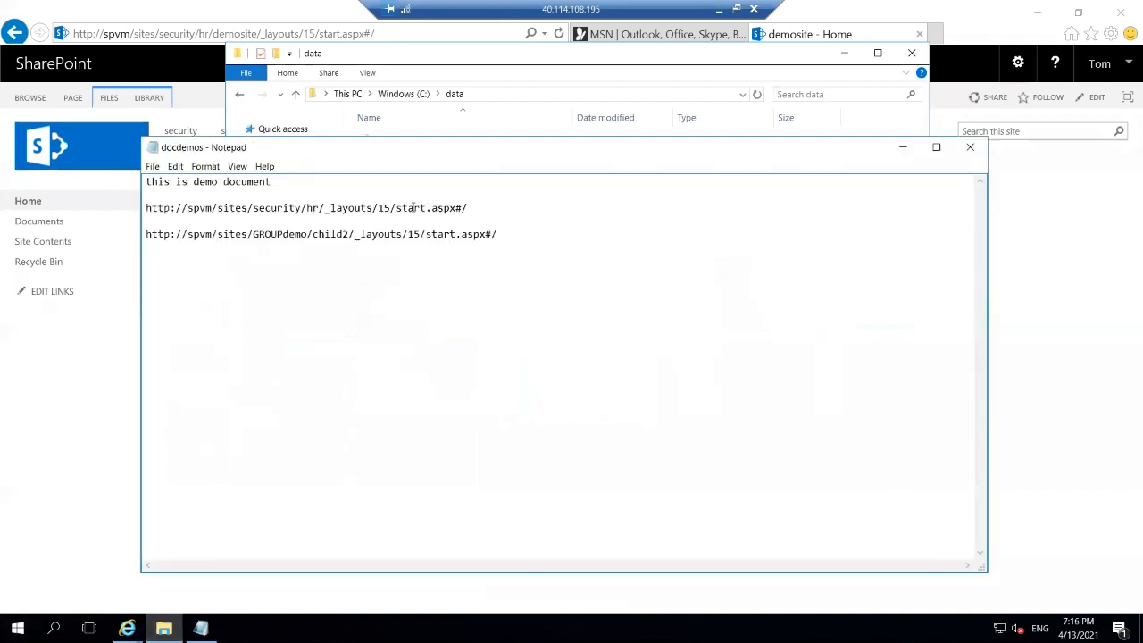
key("shift+Home")
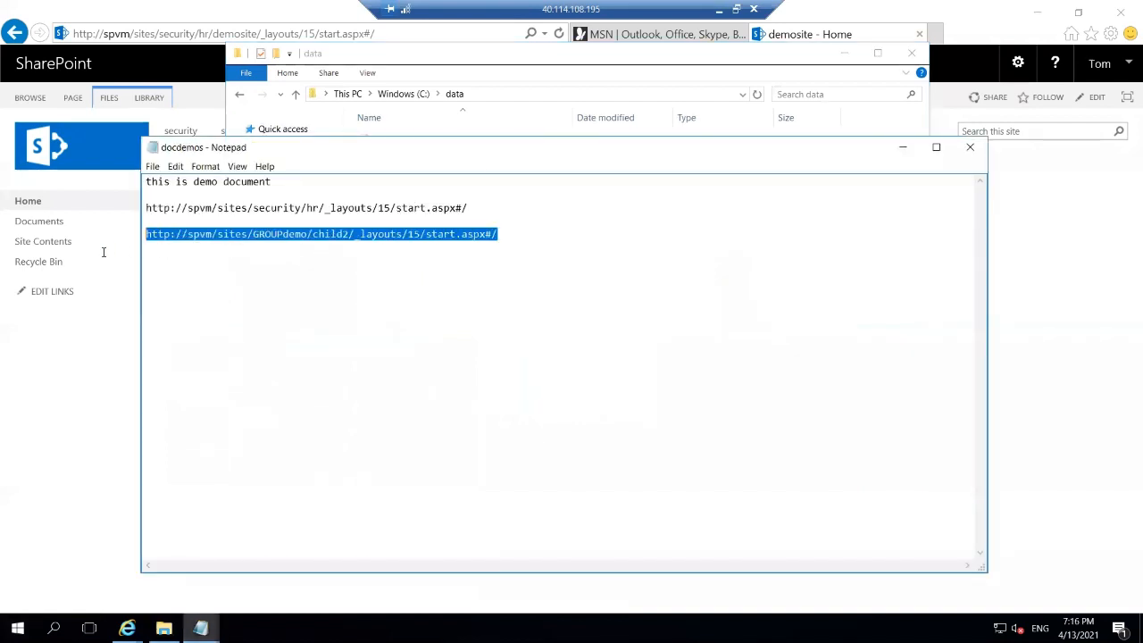
right_click(247, 237)
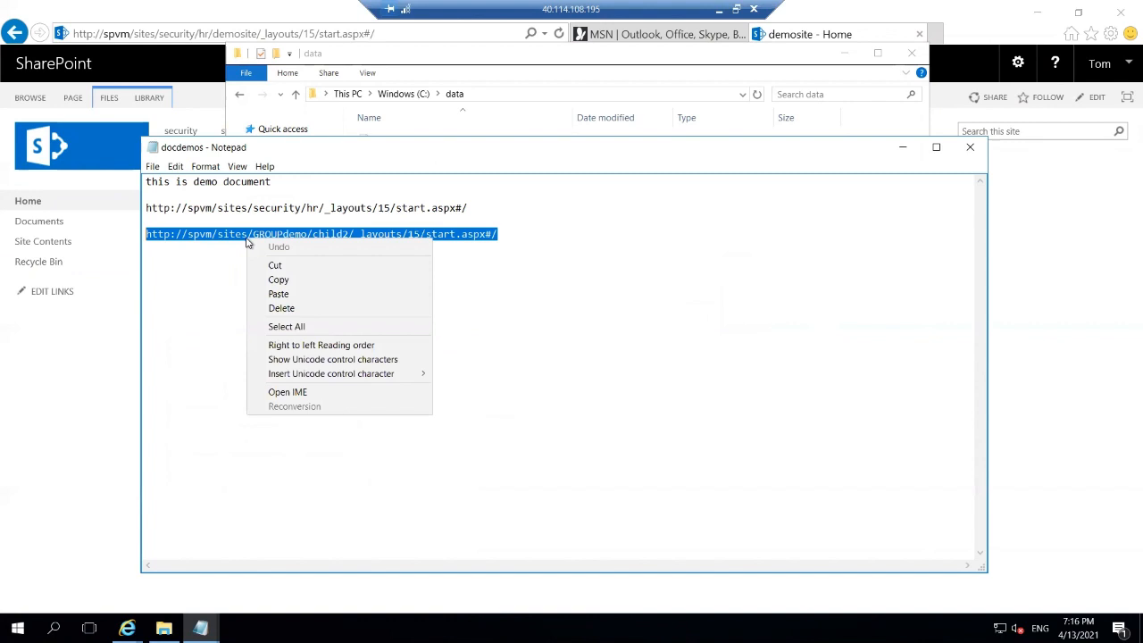
left_click(277, 279)
Paste the child2 address into the browser and load the site.
left_click(409, 31)
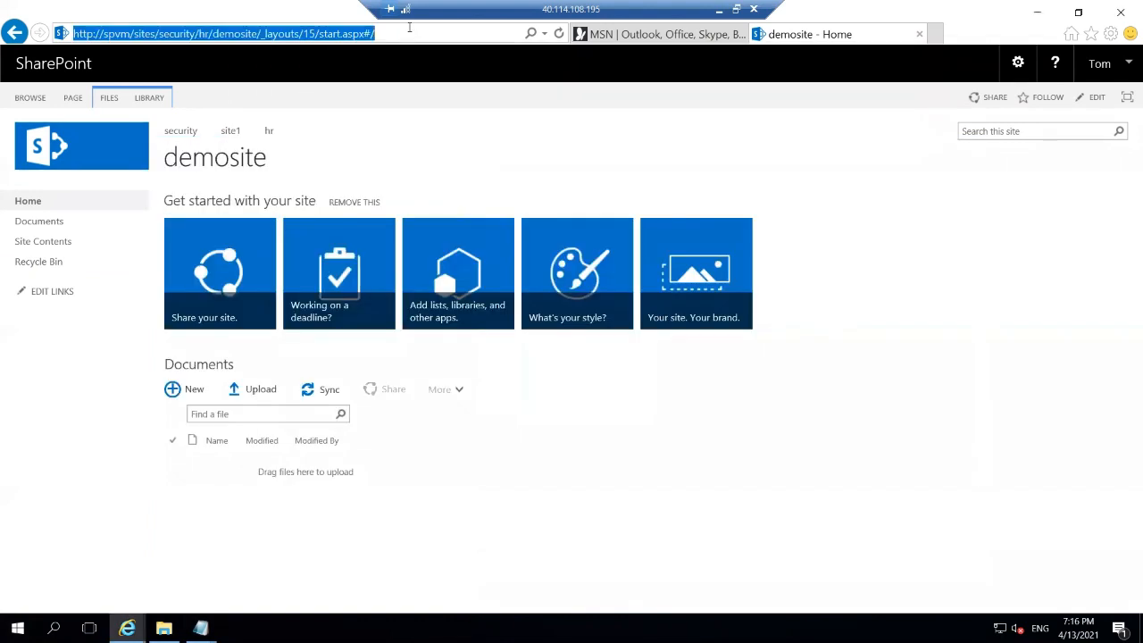
key("ctrl+v")
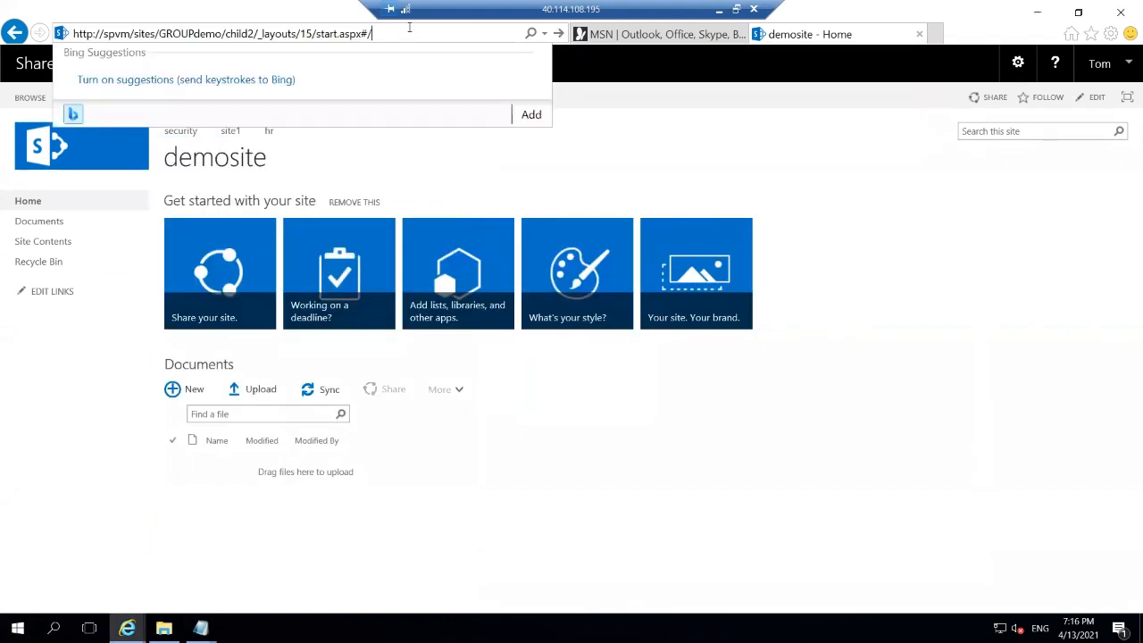
key("Return")
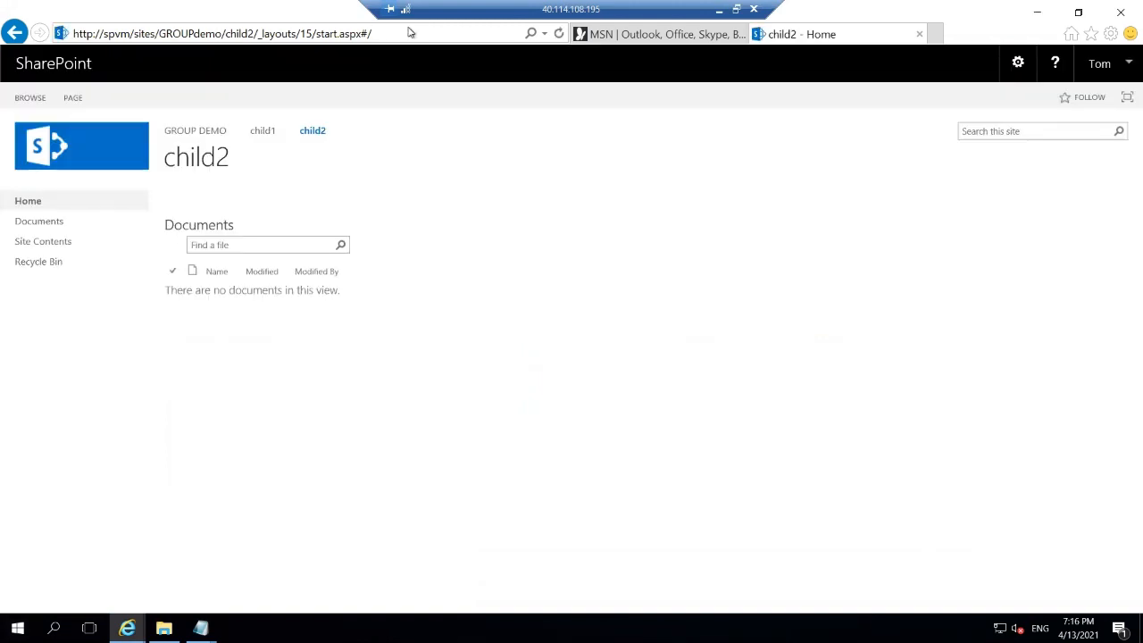
Browse from child2 to child1, back to child2, then child1 again, finding no documents.
left_click(264, 136)
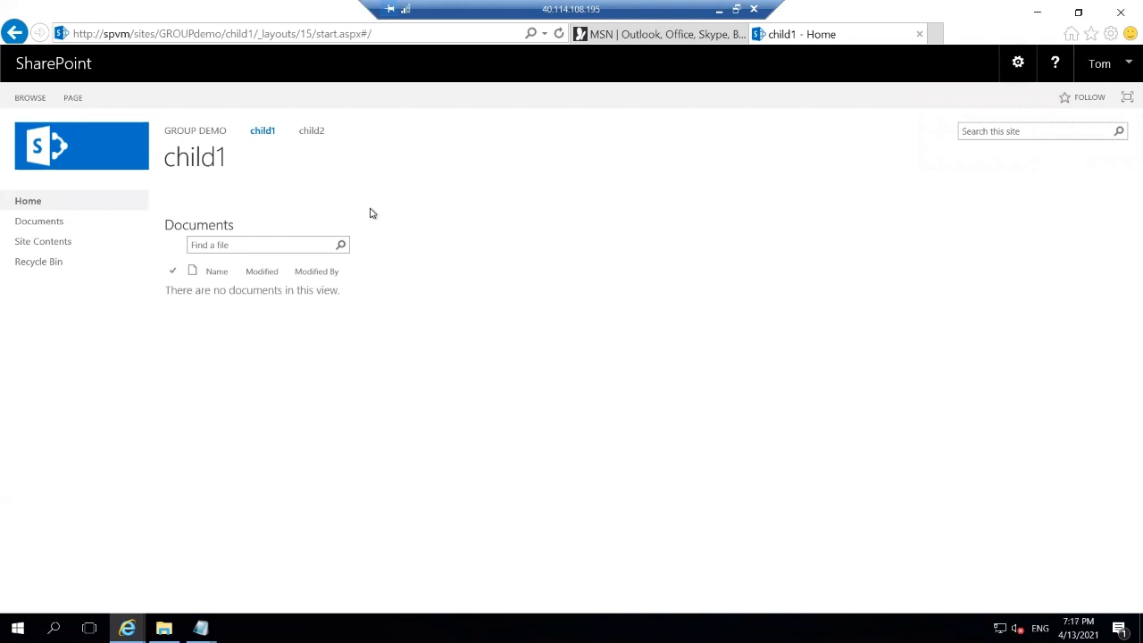
left_click(318, 136)
left_click(265, 133)
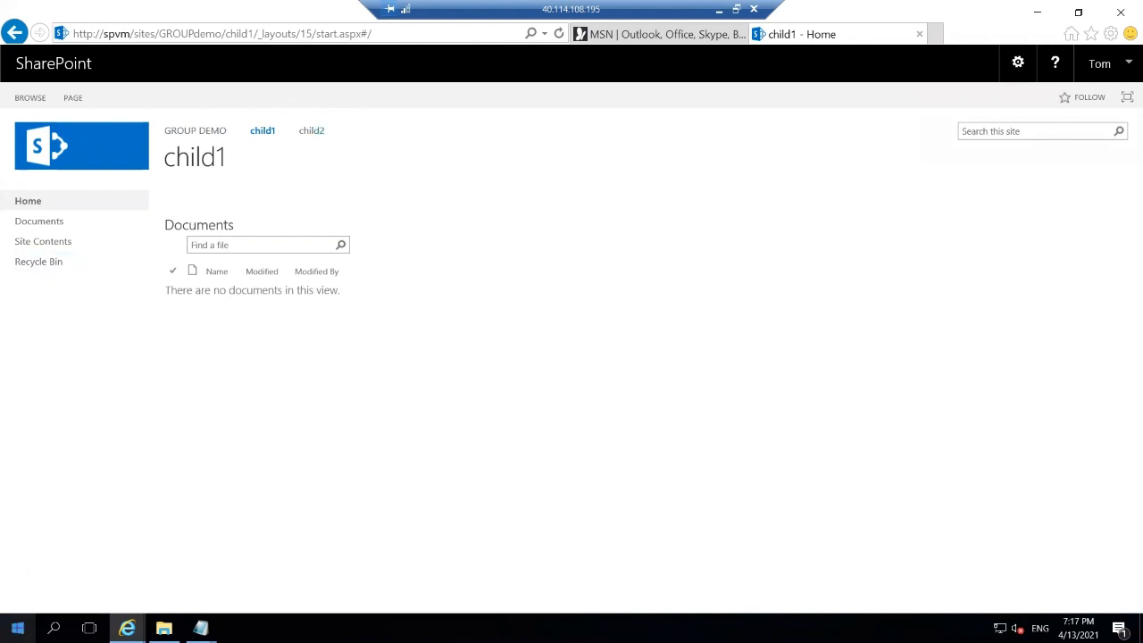
left_click(17, 627)
Disconnect the test user's session, copy the VM's public IP, and search for Remote Desktop.
left_click(16, 595)
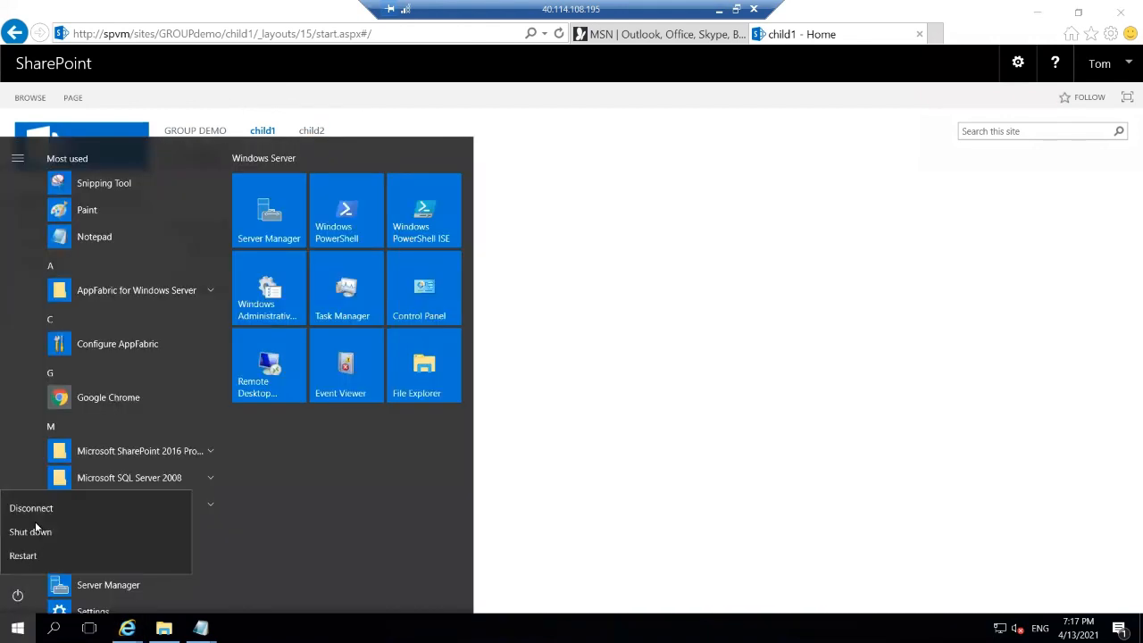
left_click(99, 510)
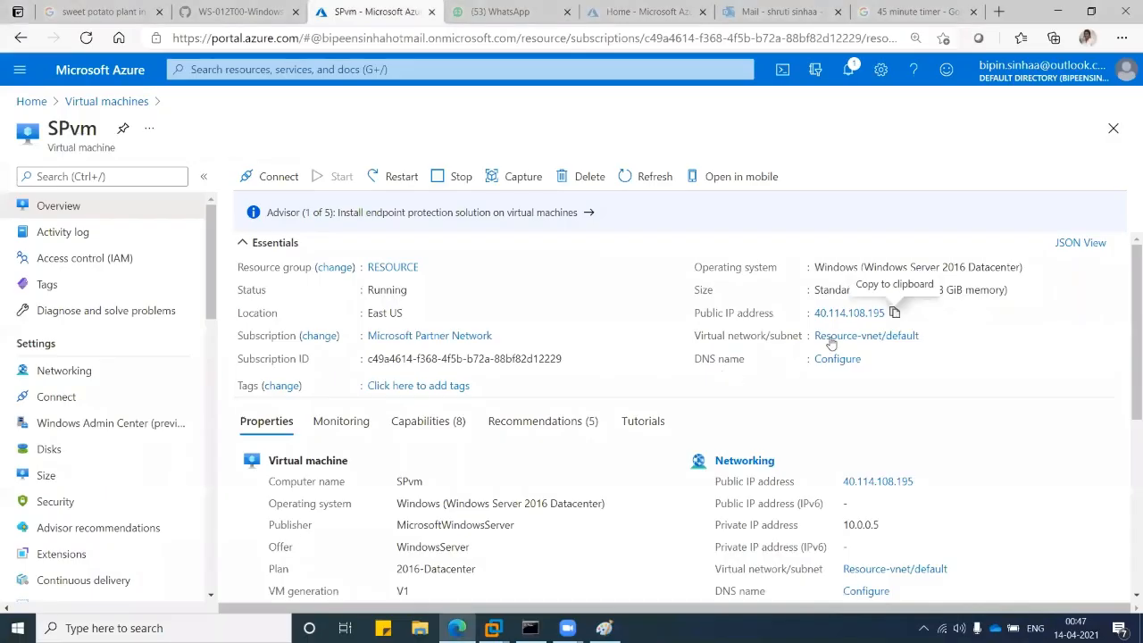
left_click(895, 314)
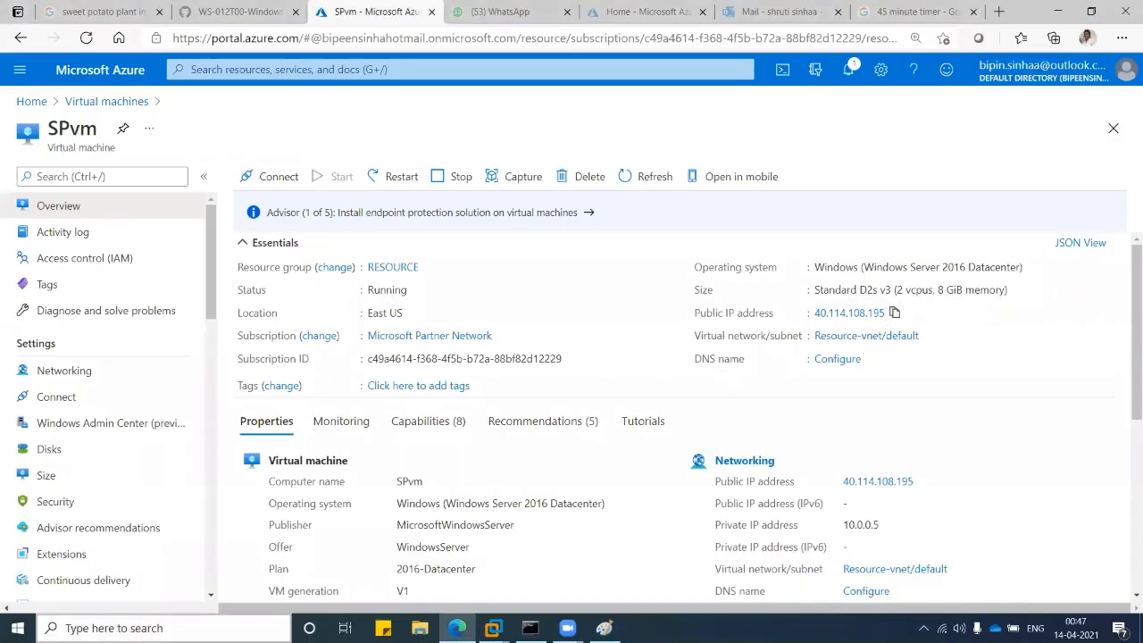
left_click(230, 625)
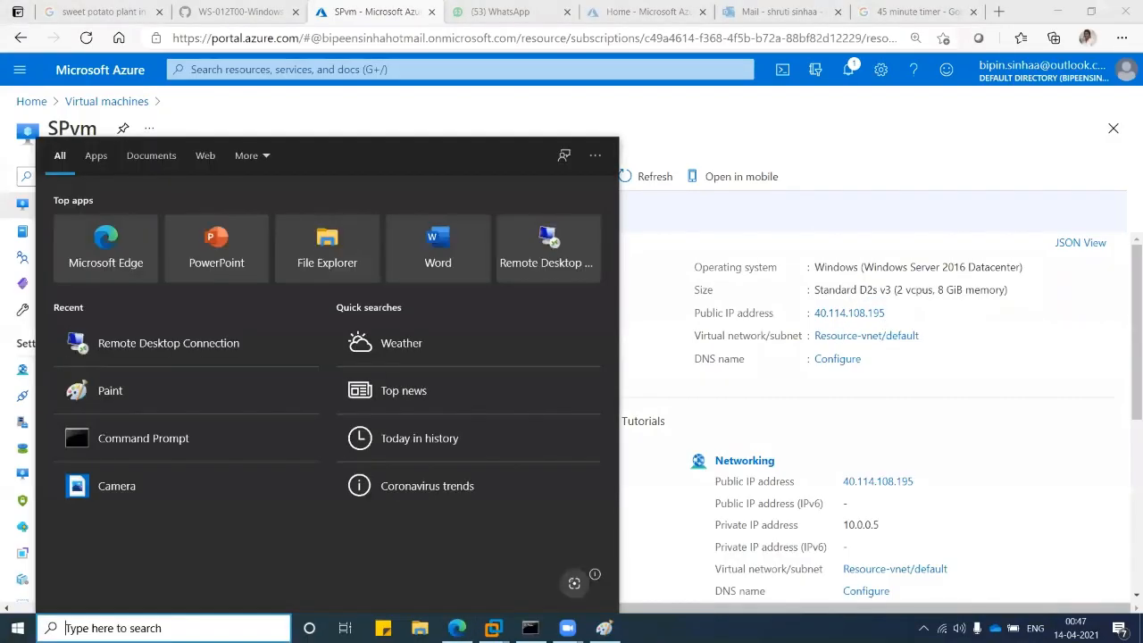
type("re")
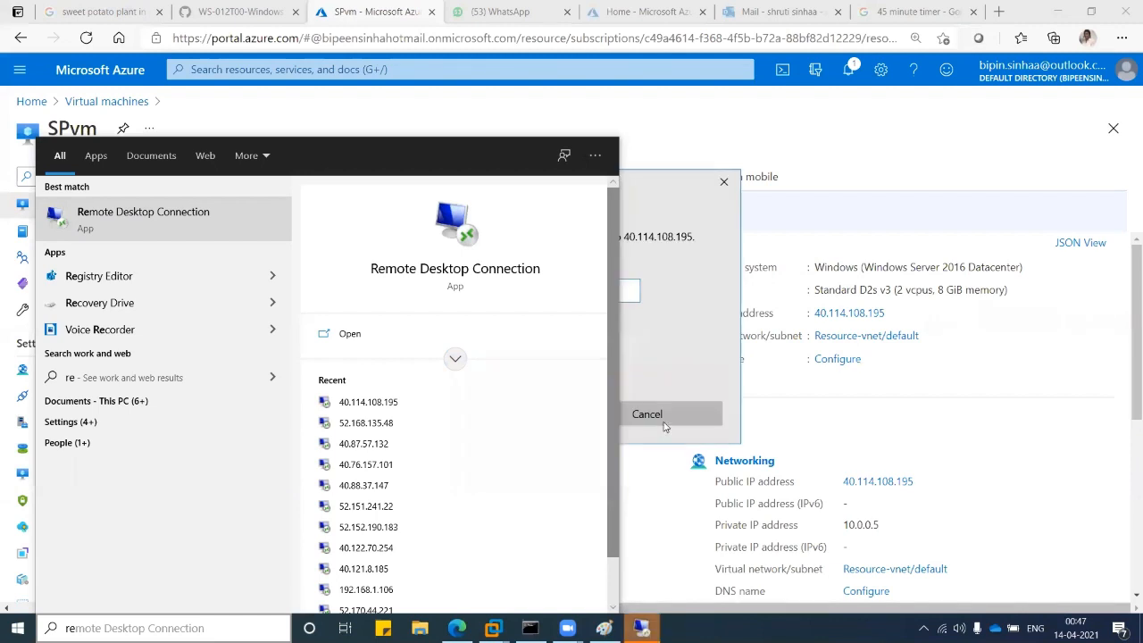
Reconnect to 40.114.108.195 with the admin account credentials and accept the certificate warning.
left_click(463, 383)
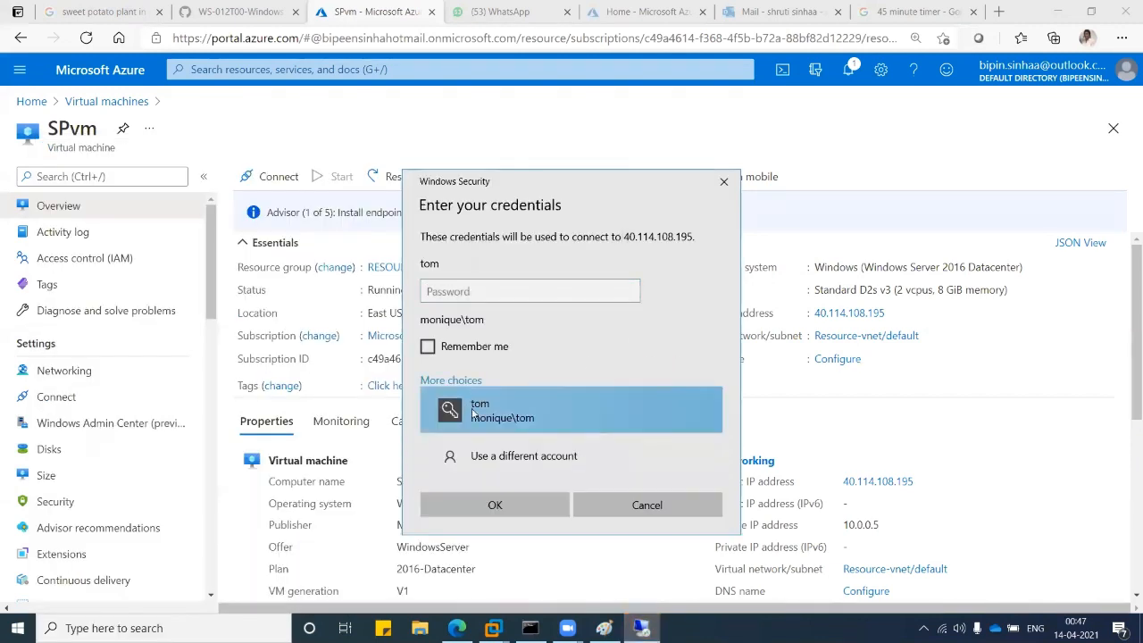
left_click(496, 457)
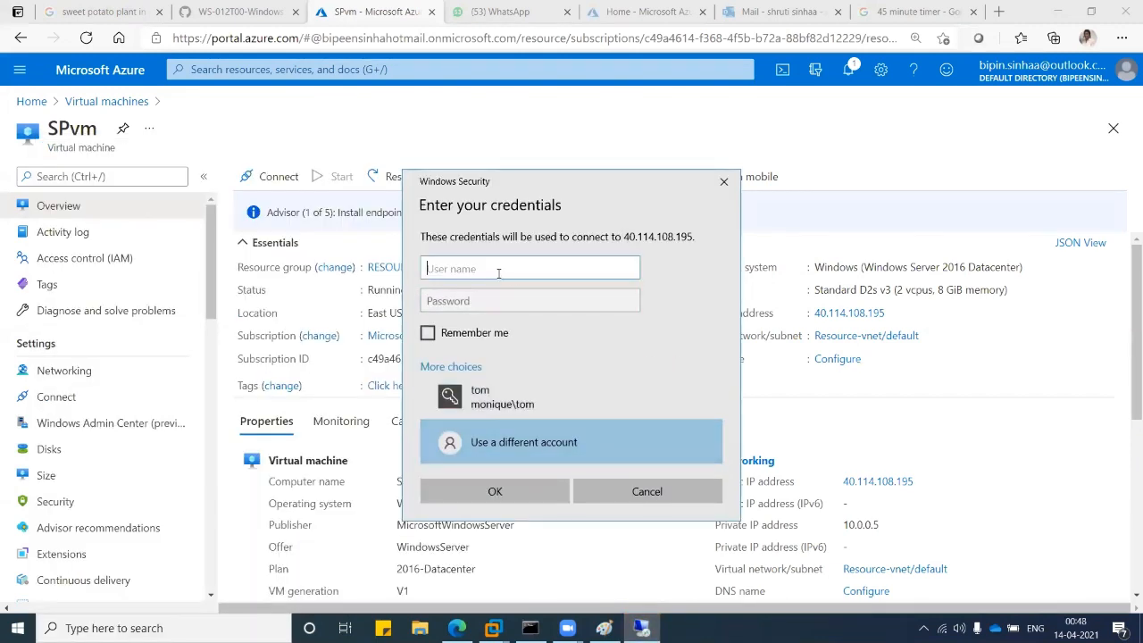
type("monique\\spadmin")
left_click(506, 301)
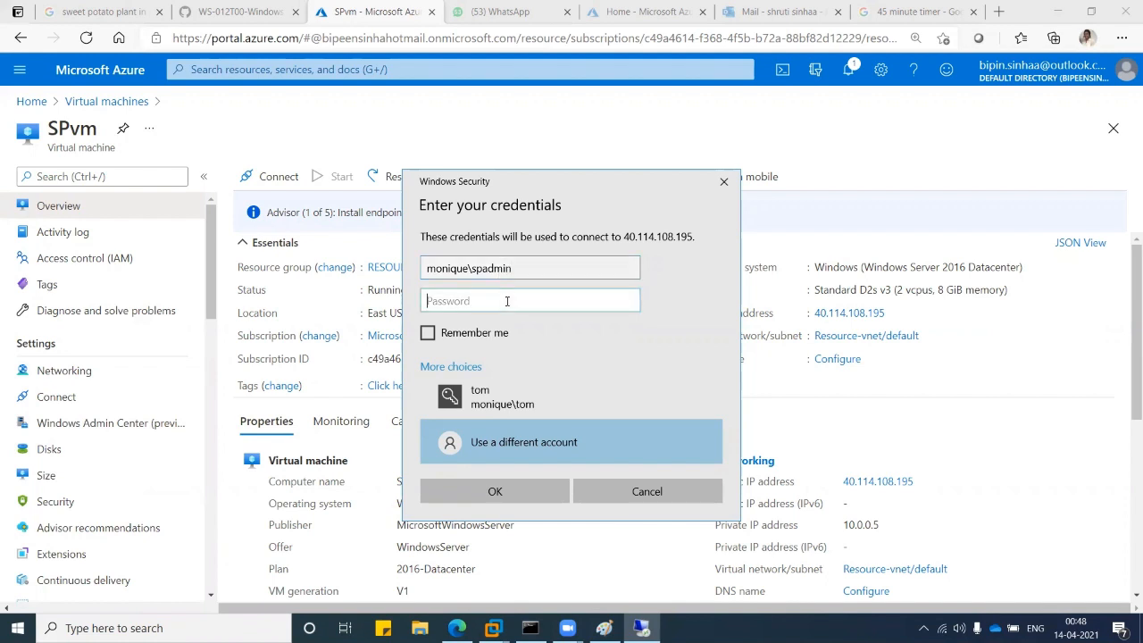
type("************")
key("Return")
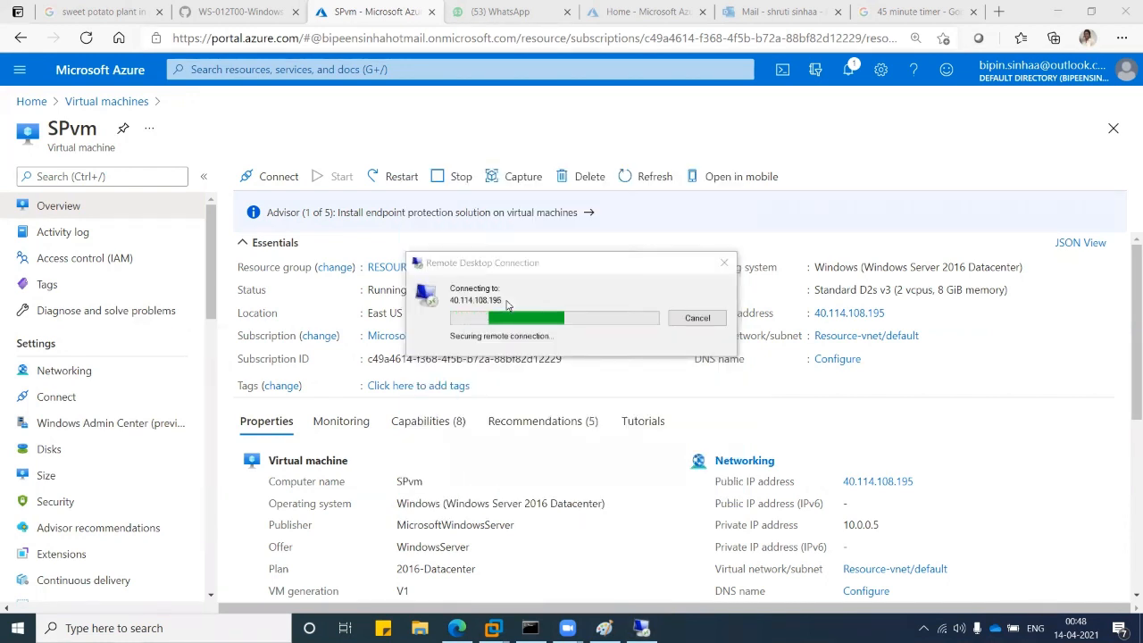
left_click(612, 432)
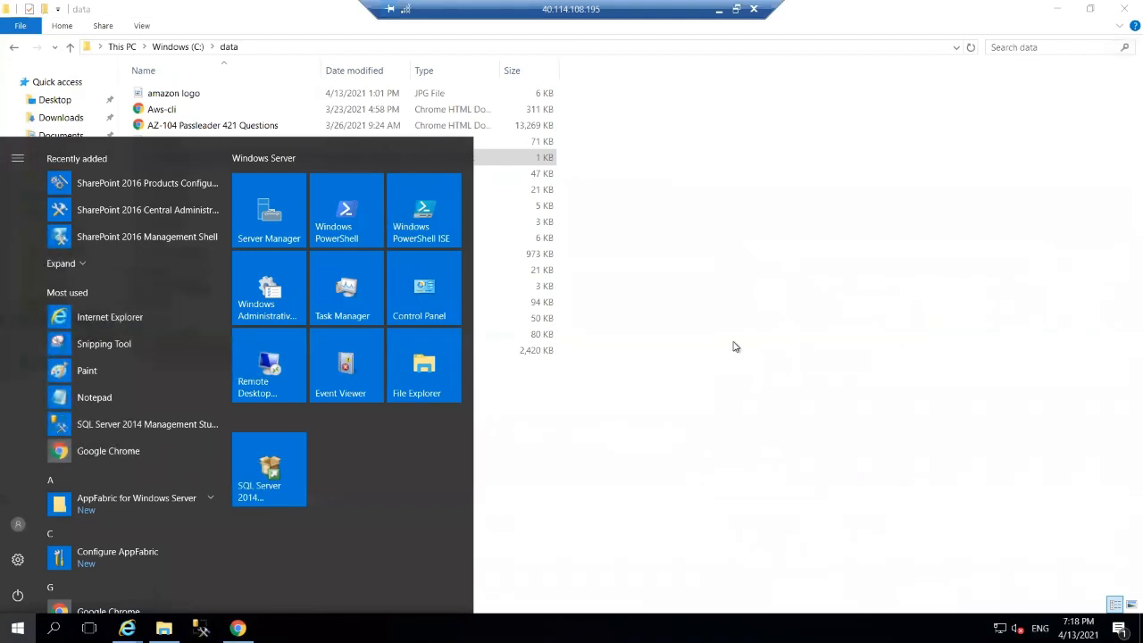
Switch to the child2 browser window and return to the GROUP DEMO parent site.
left_click(734, 347)
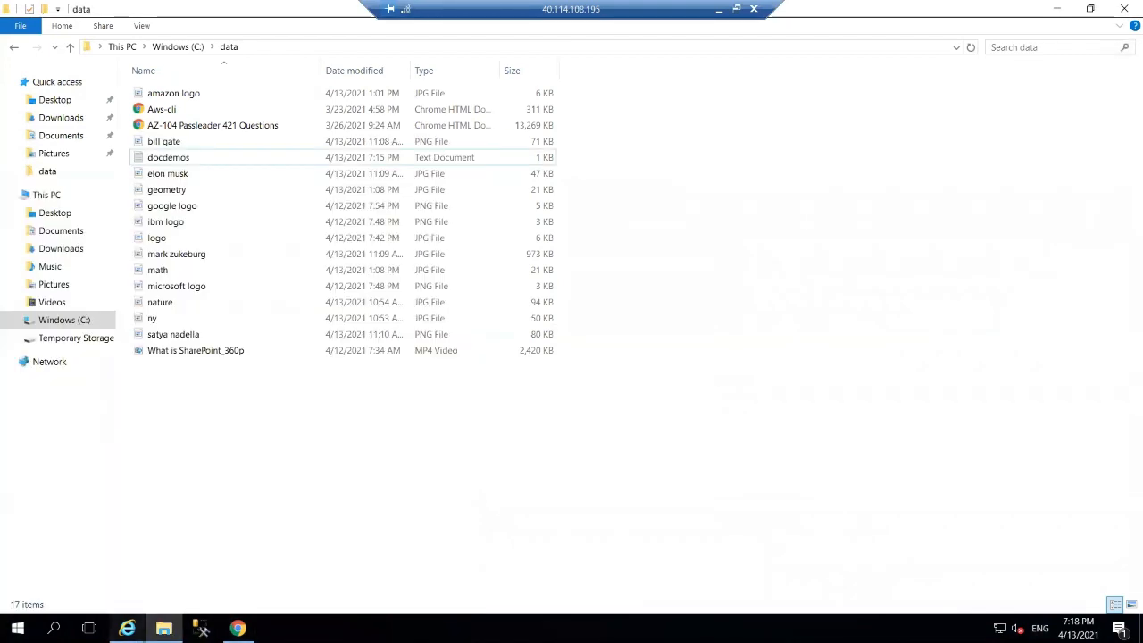
left_click(128, 628)
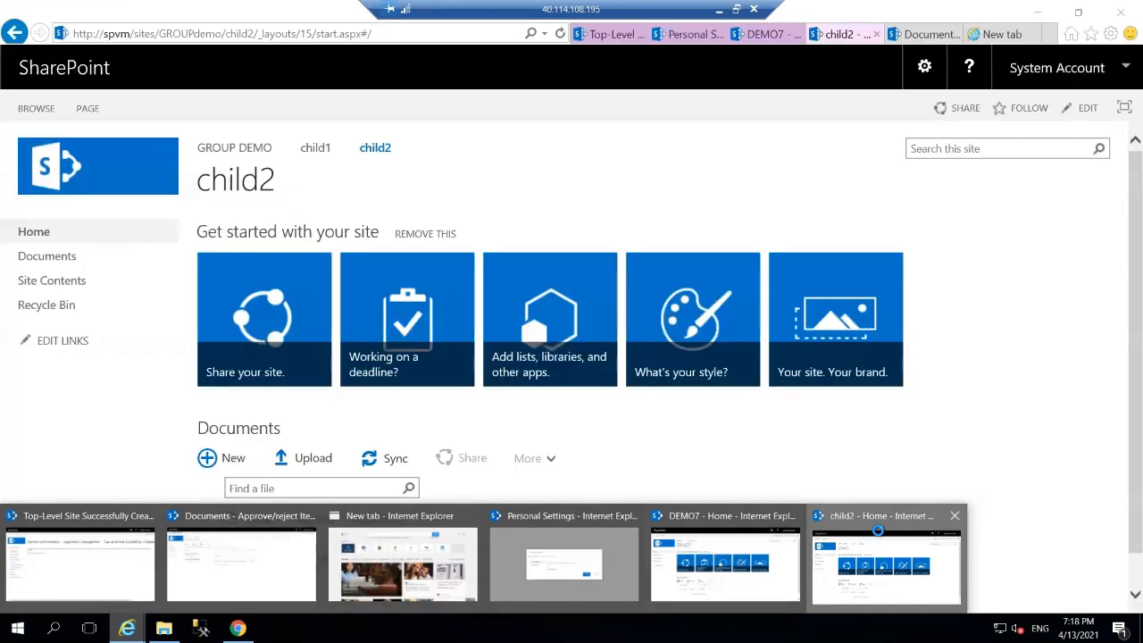
left_click(880, 535)
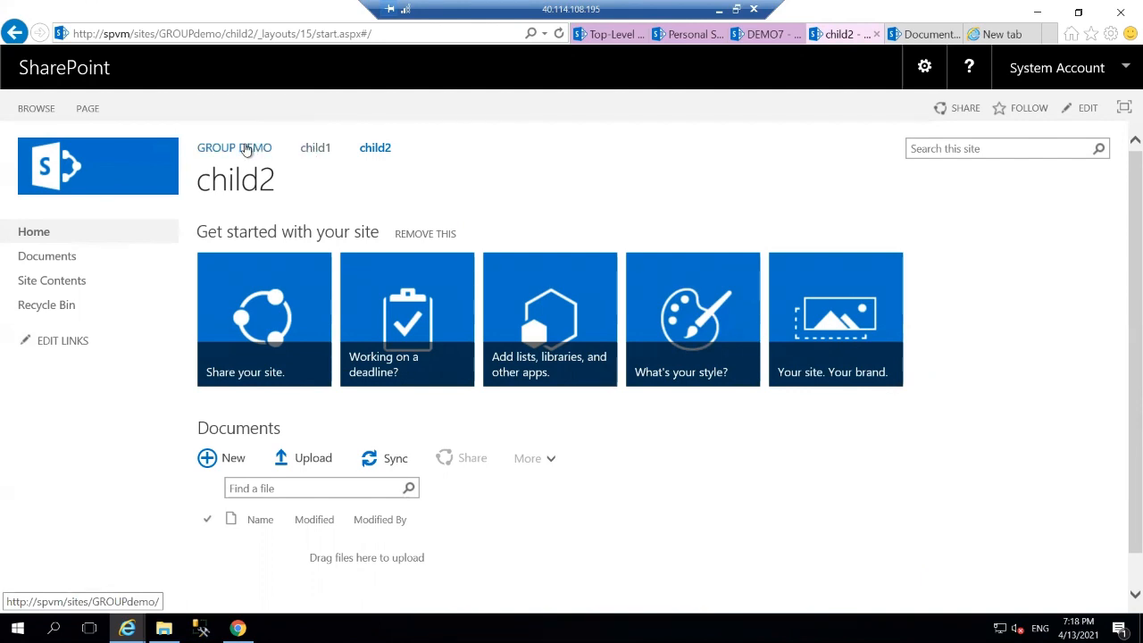
left_click(246, 149)
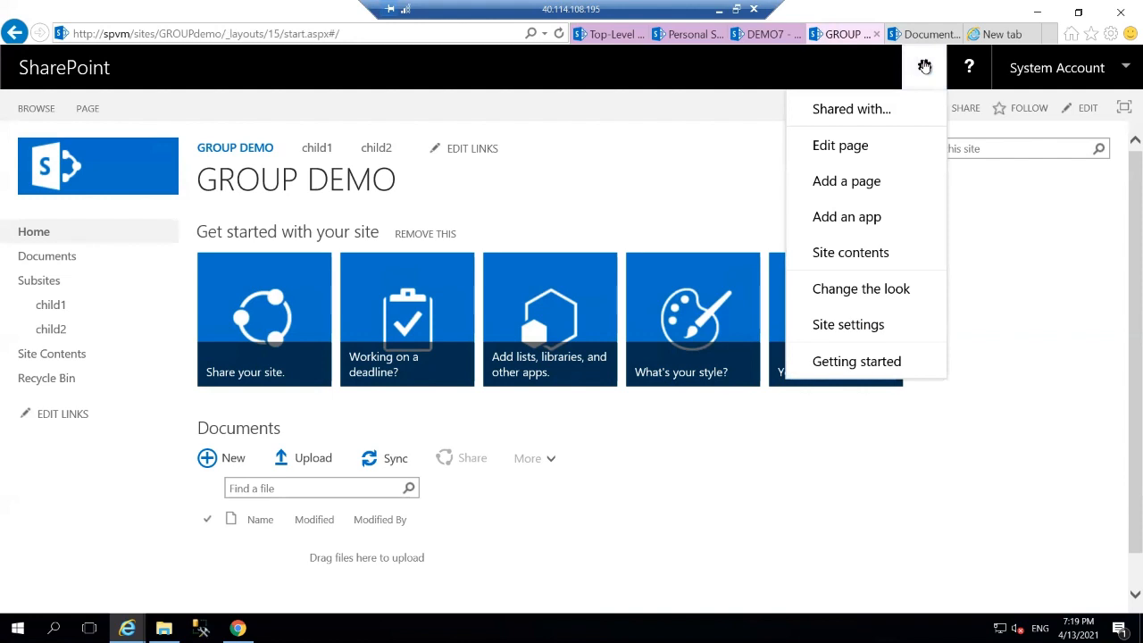
In GROUP DEMO's Site Permissions, add Contribute to company group alongside its existing Read.
left_click(847, 327)
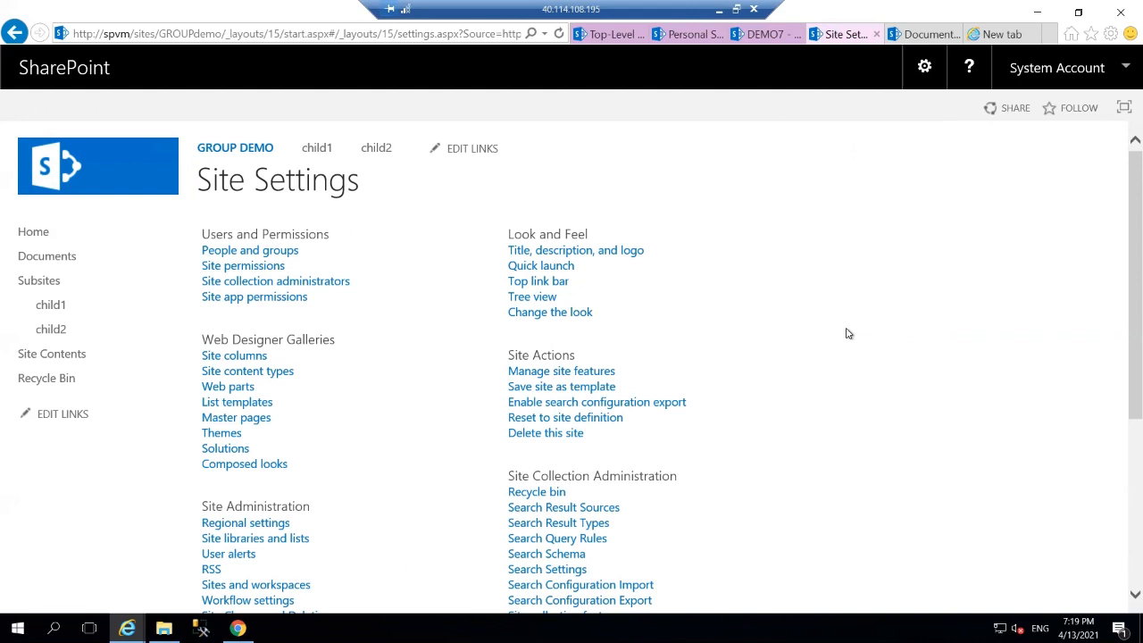
left_click(276, 272)
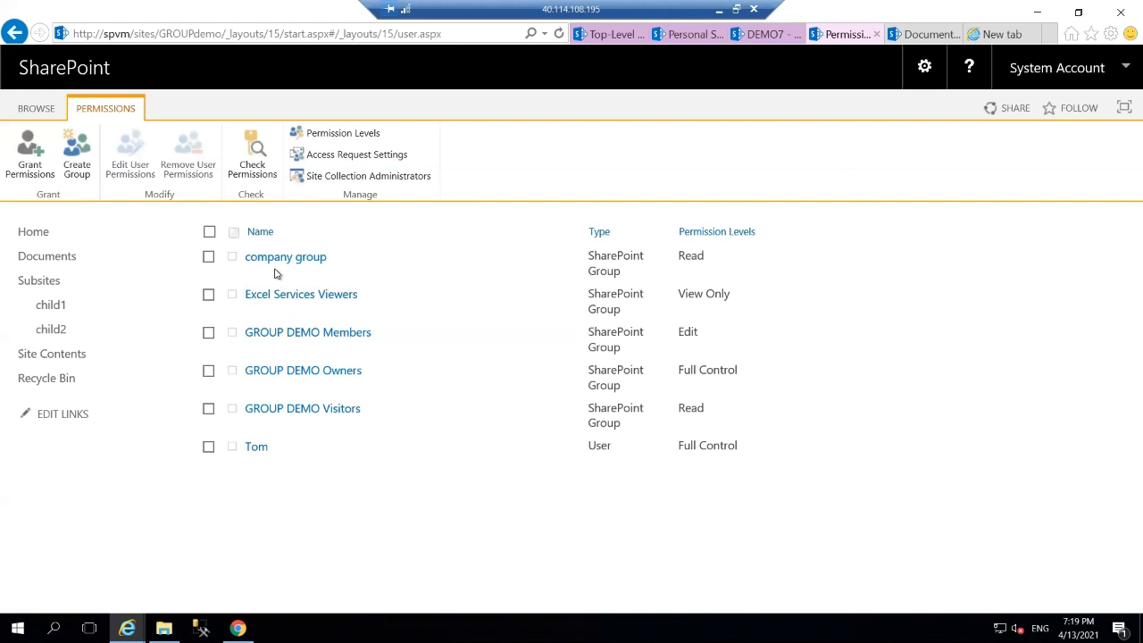
left_click(208, 257)
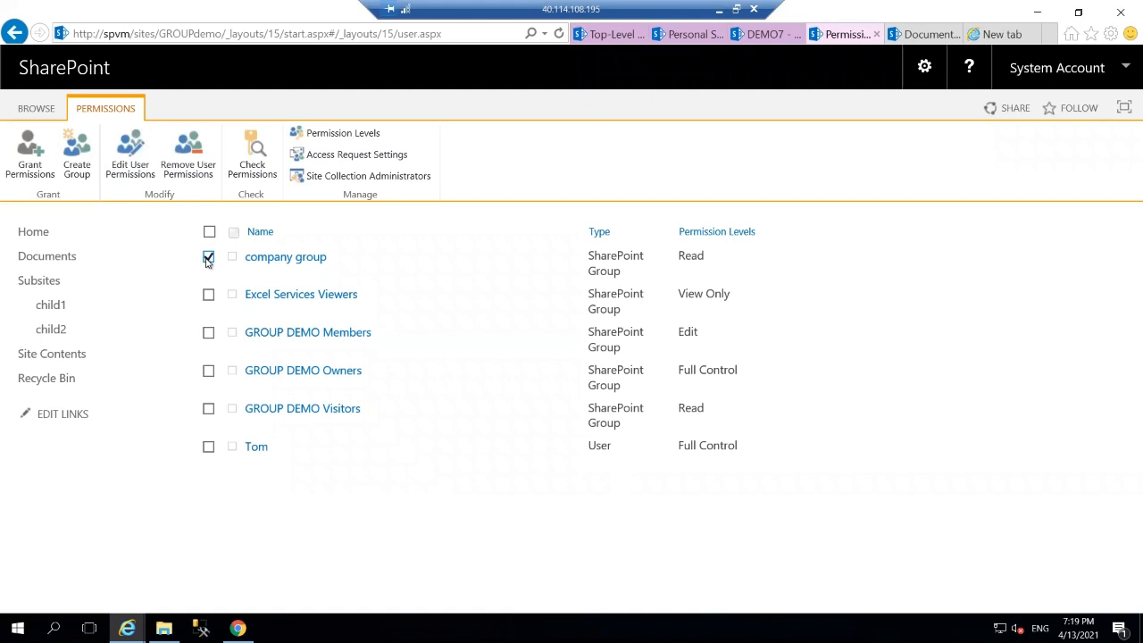
left_click(138, 172)
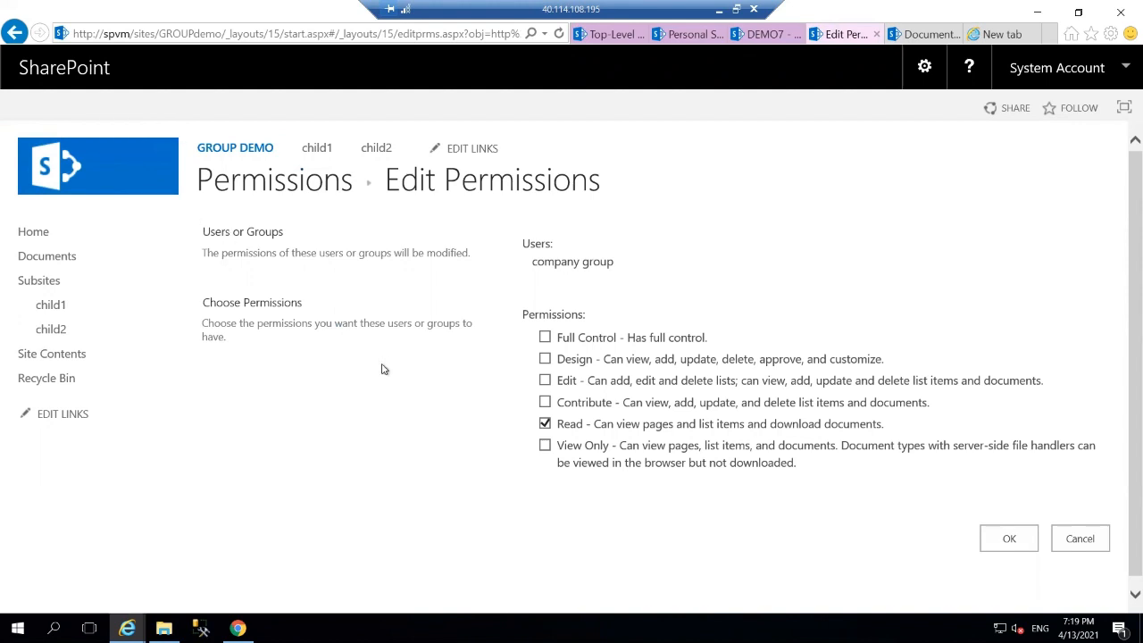
left_click(546, 402)
left_click(995, 534)
left_click(999, 550)
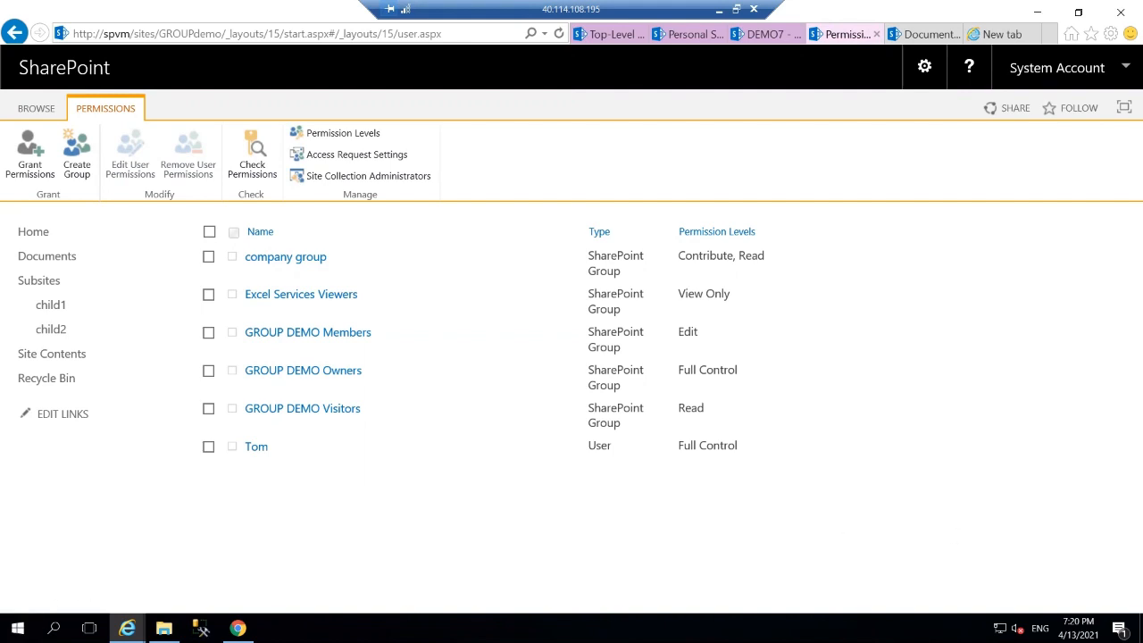
Disconnect the remote desktop session to the SharePoint server from the Start menu's power options.
left_click(18, 628)
left_click(18, 596)
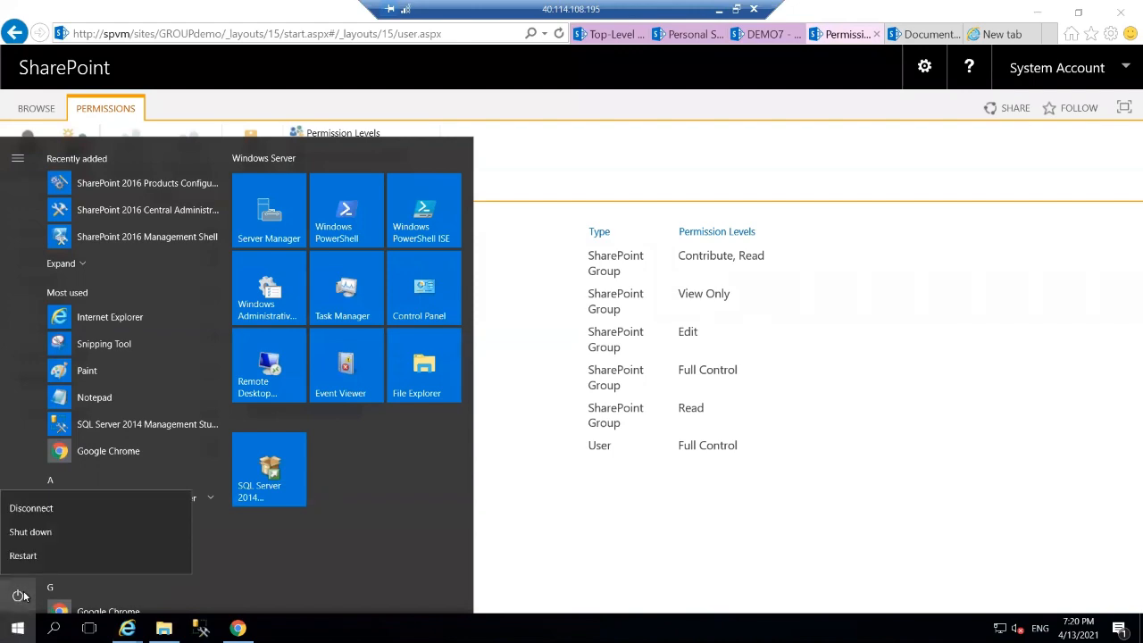
left_click(53, 508)
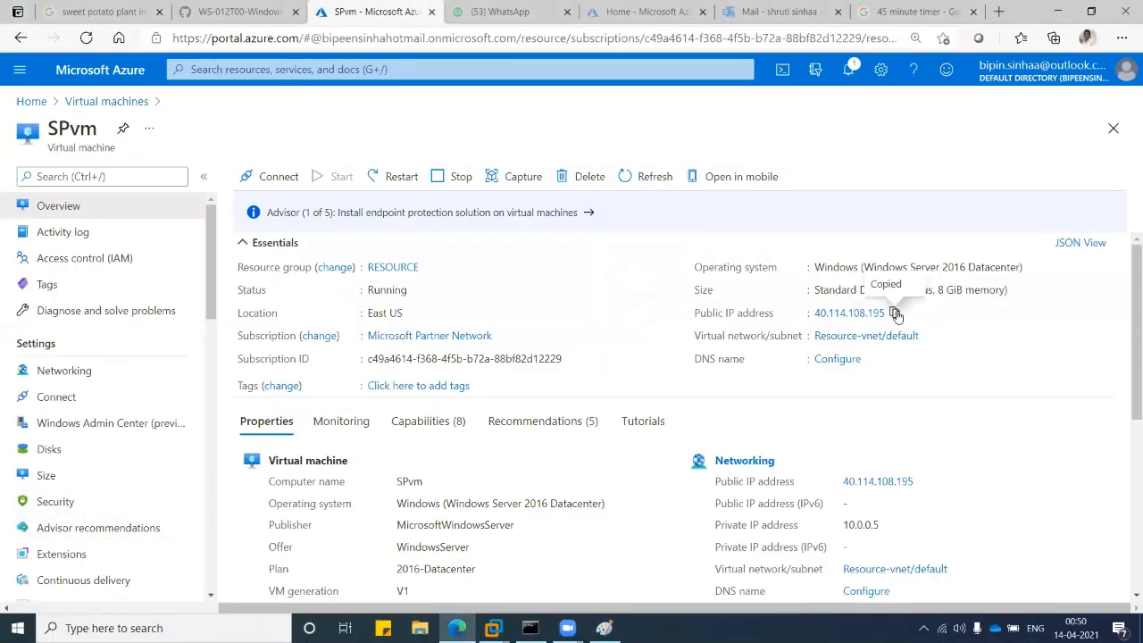
Launch Remote Desktop Connection, connect, and choose to use a different account.
left_click(214, 627)
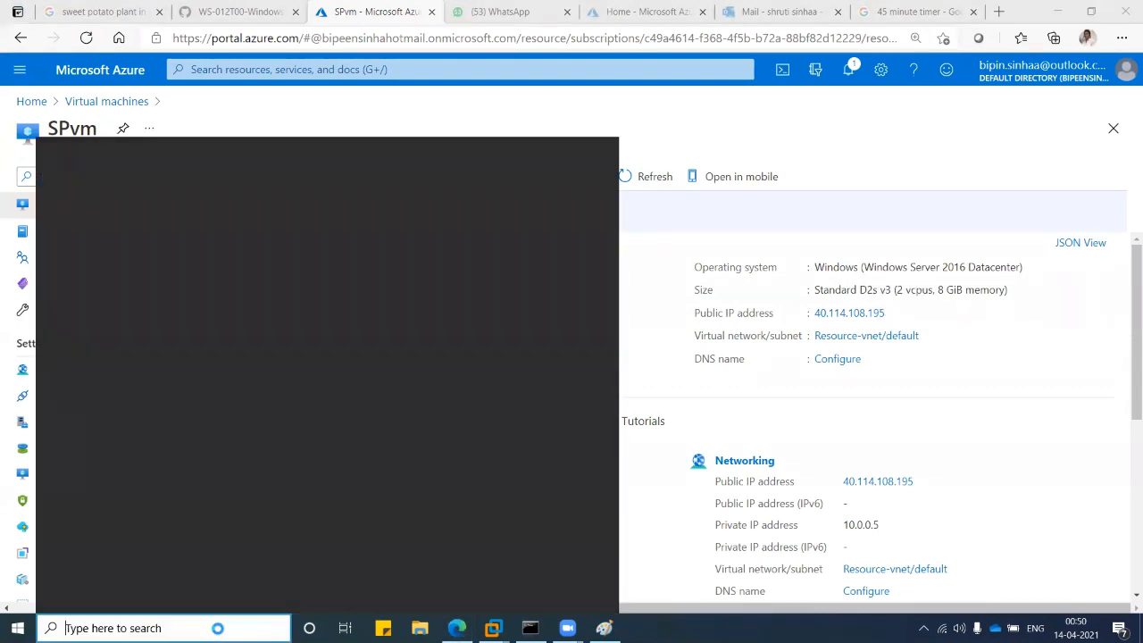
type("re")
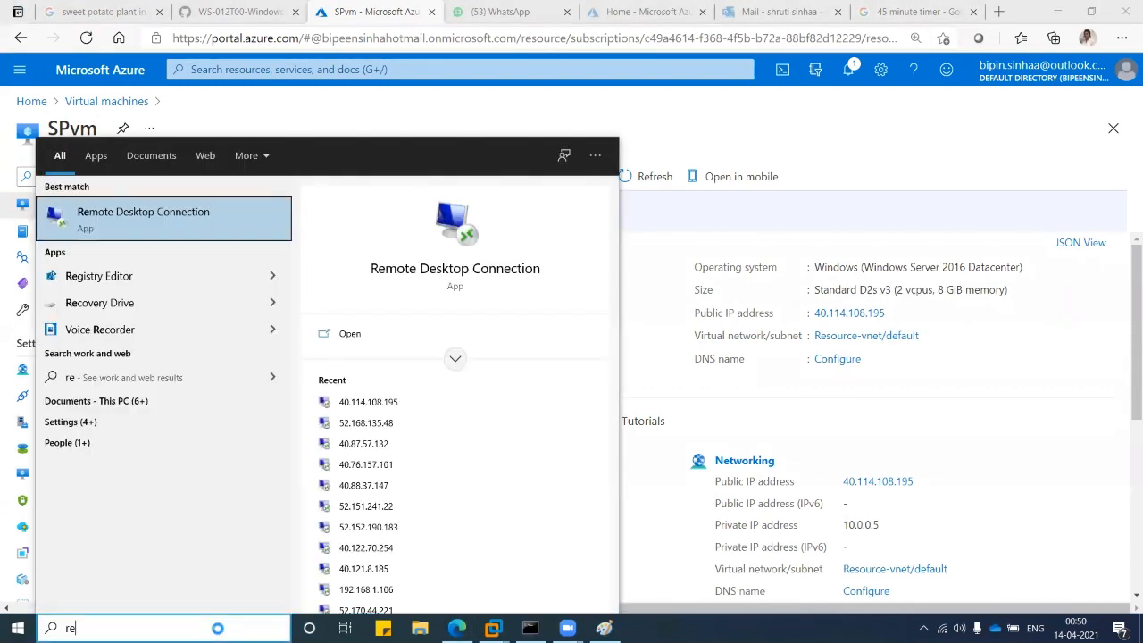
key("Return")
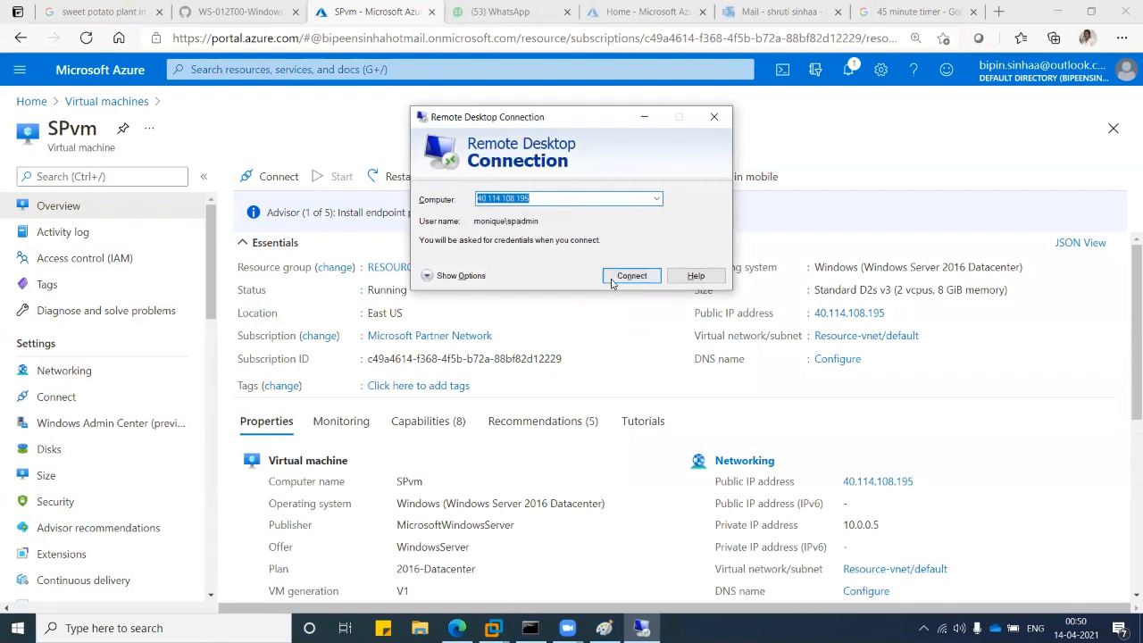
left_click(632, 276)
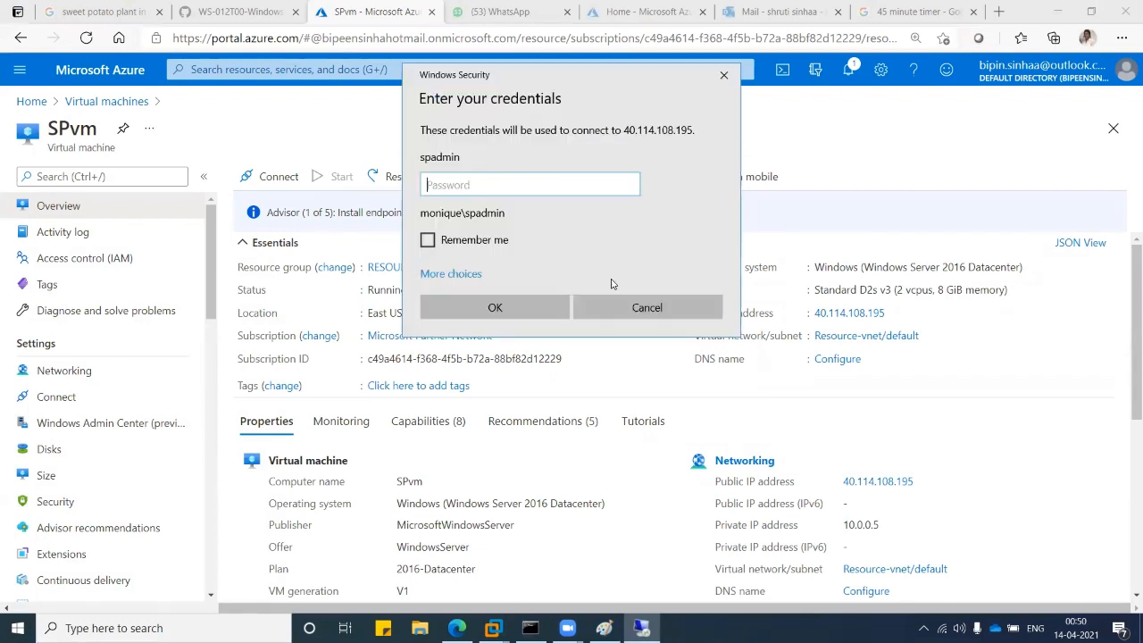
left_click(460, 274)
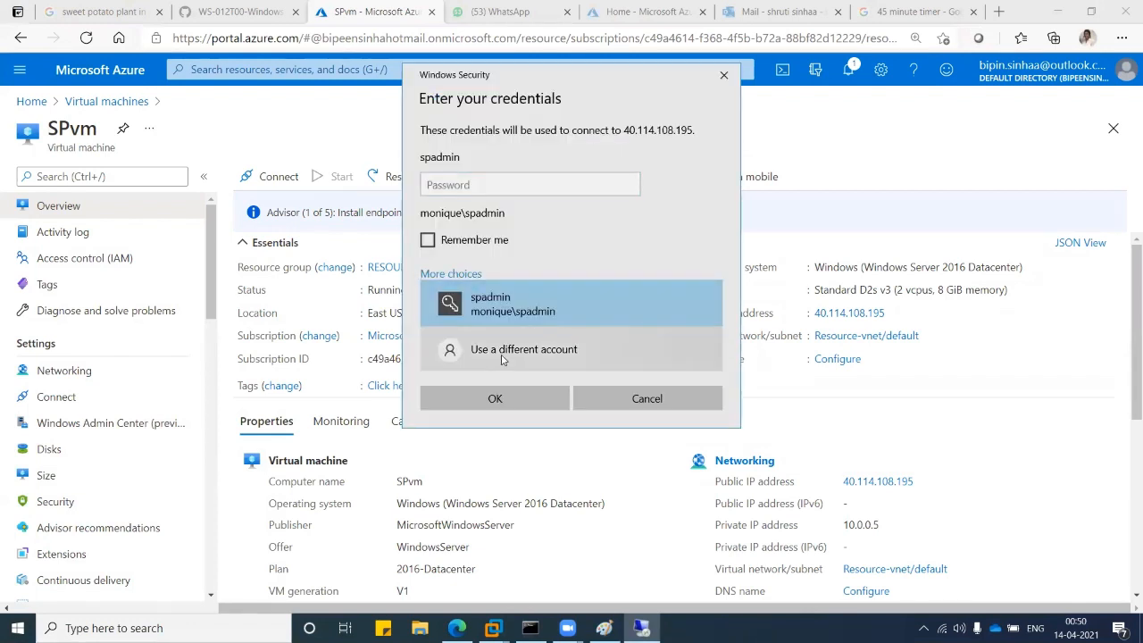
left_click(502, 357)
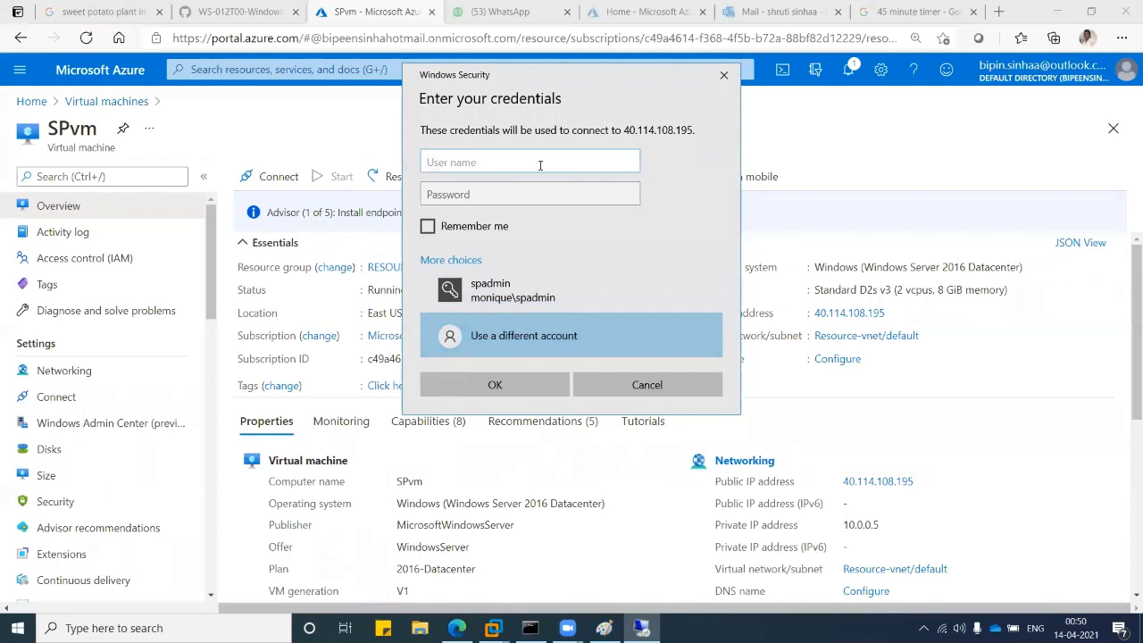
Sign in with the other domain user's name and password, then accept the certificate warning.
type("monique\\tom")
left_click(528, 198)
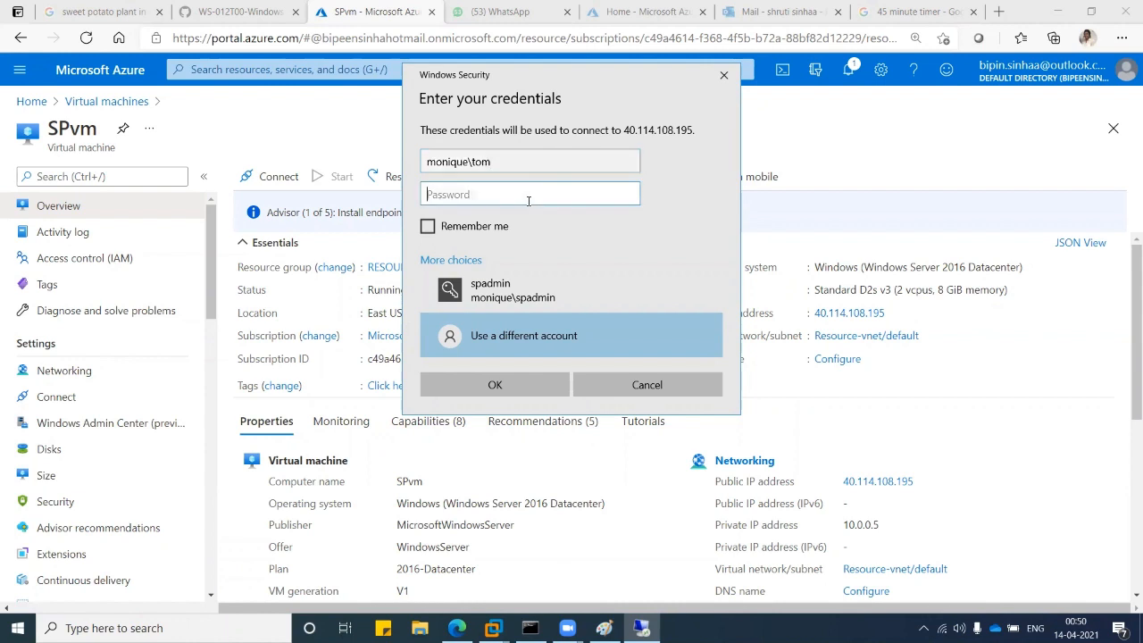
type("••••••••••••")
key("Return")
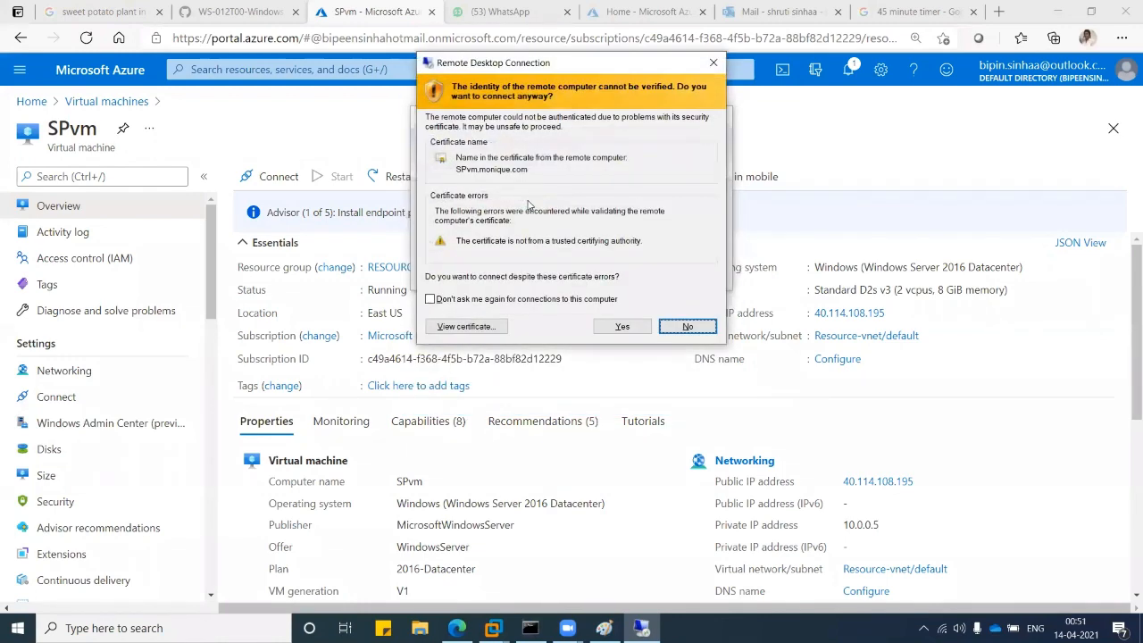
left_click(613, 327)
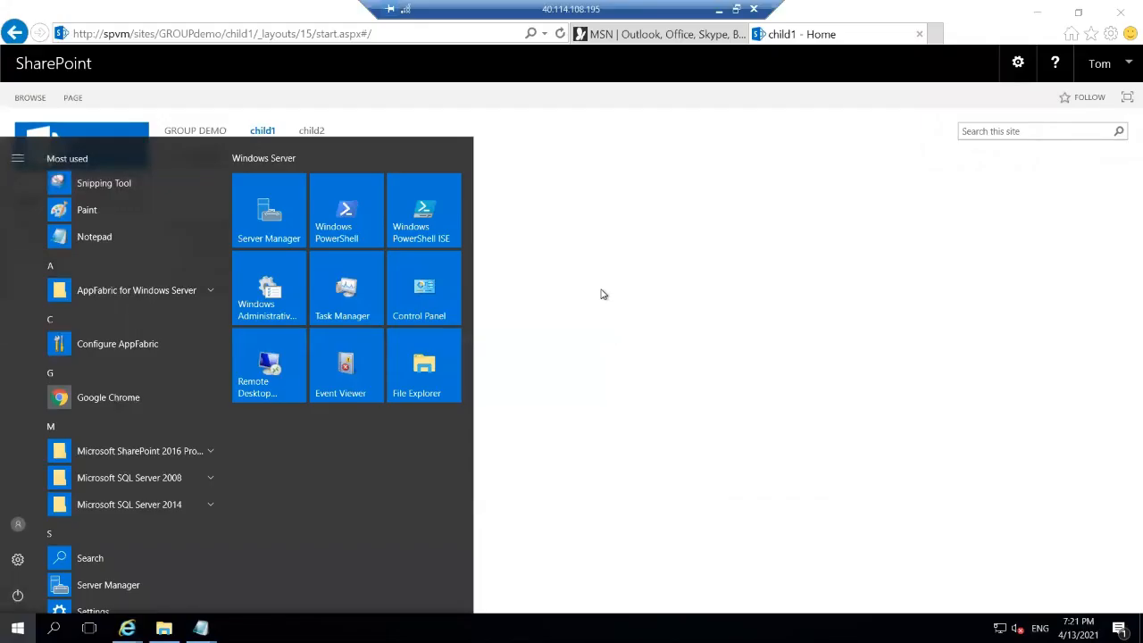
Refresh child1, then visit child2, child1 and child1's Documents library to test access.
left_click(603, 295)
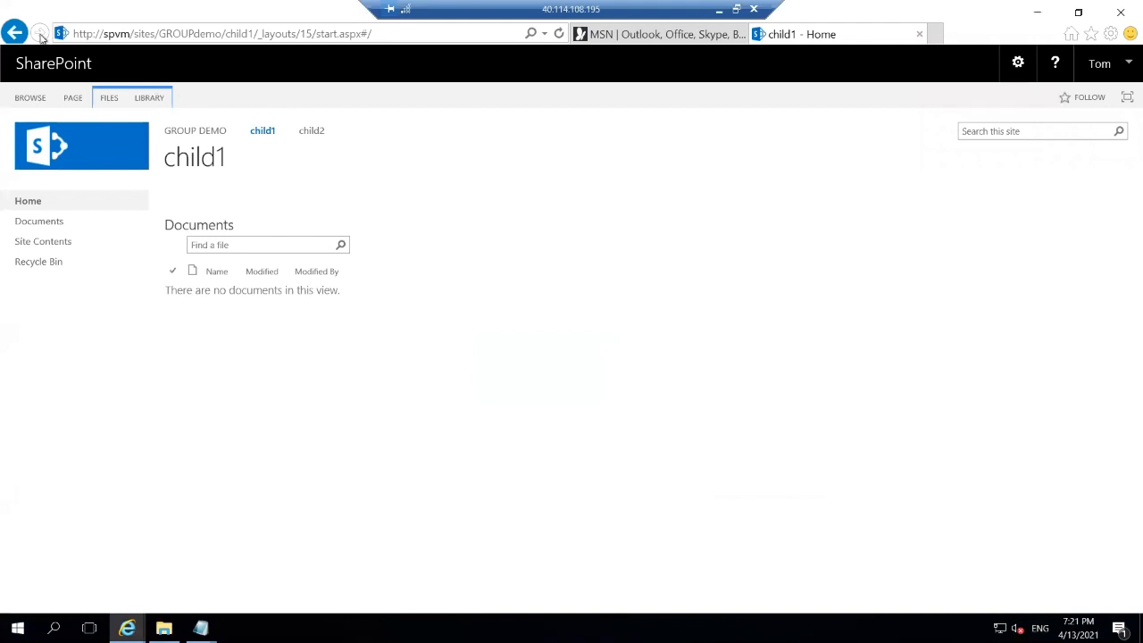
left_click(559, 34)
left_click(317, 135)
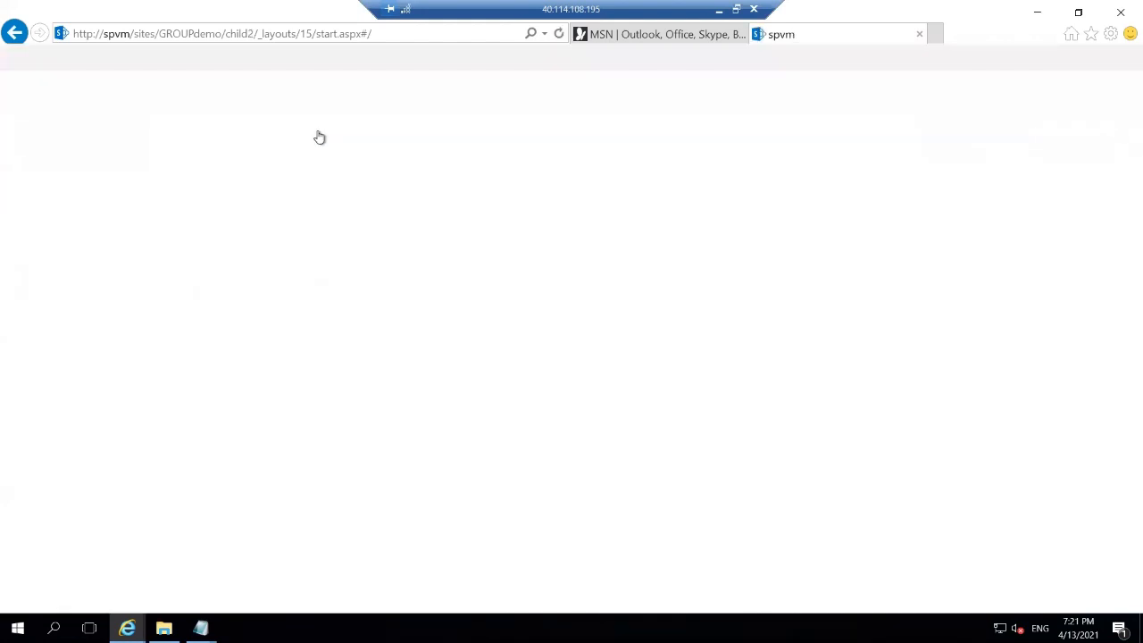
left_click(264, 130)
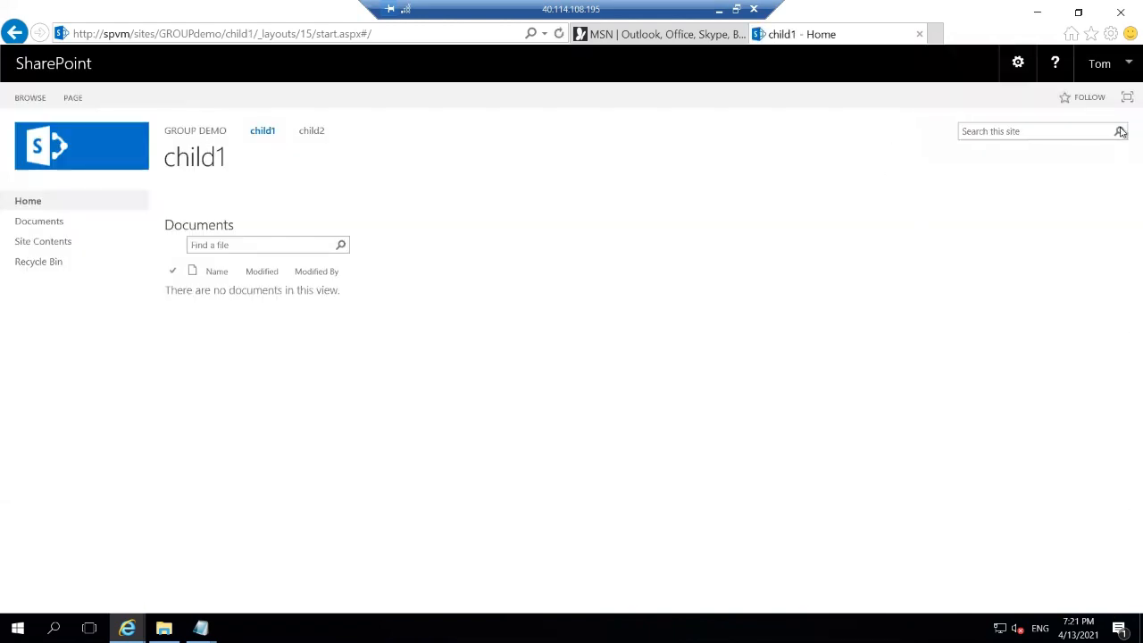
left_click(64, 222)
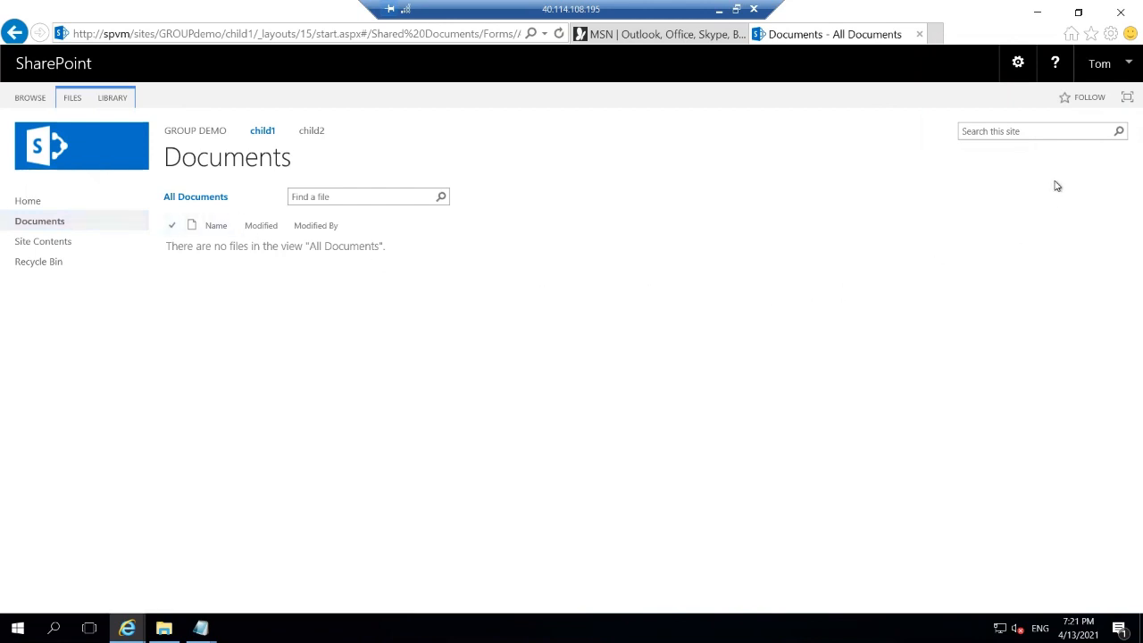
Sign out of SharePoint from the user menu and confirm the close prompt.
left_click(1126, 64)
left_click(1072, 96)
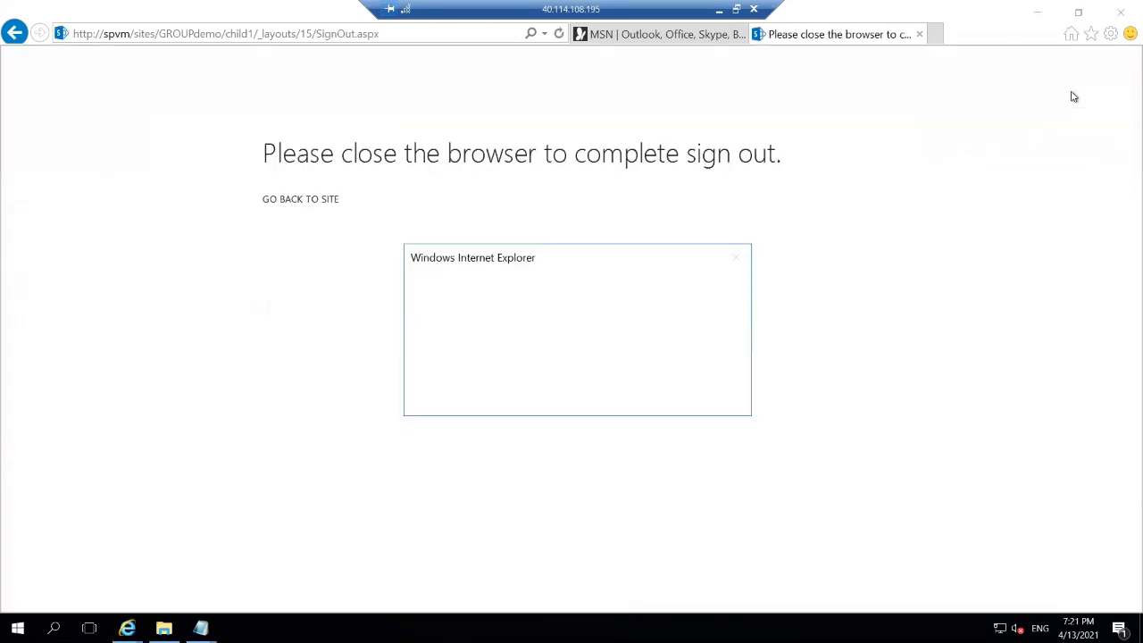
left_click(632, 391)
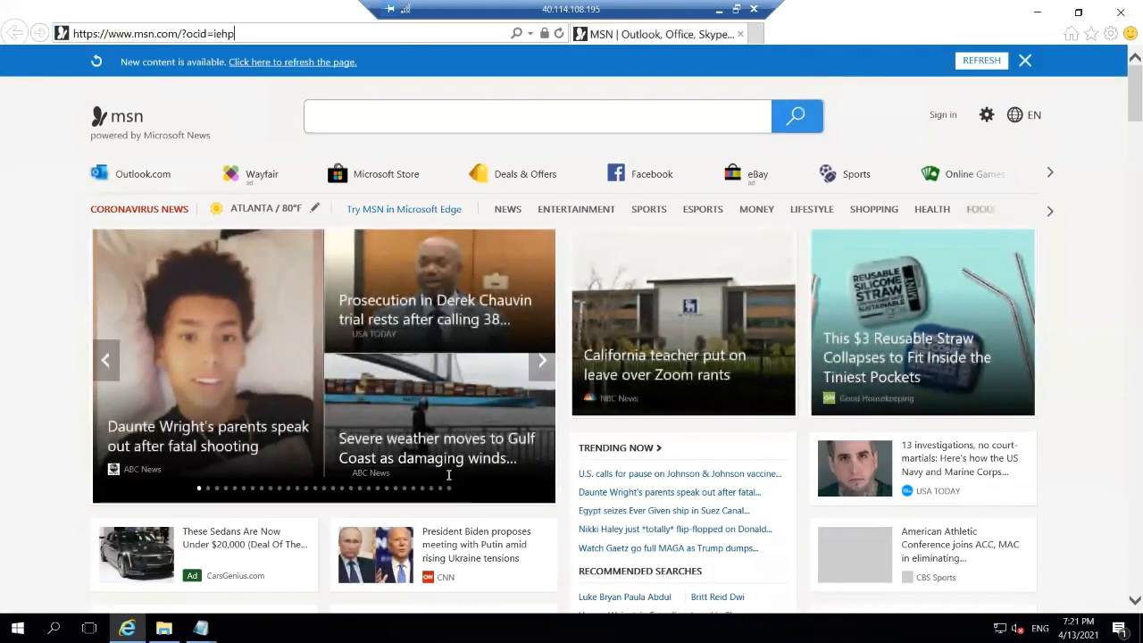
Copy the child2 site URL from the docdemos notes and load it in Internet Explorer.
mouse_move(201, 628)
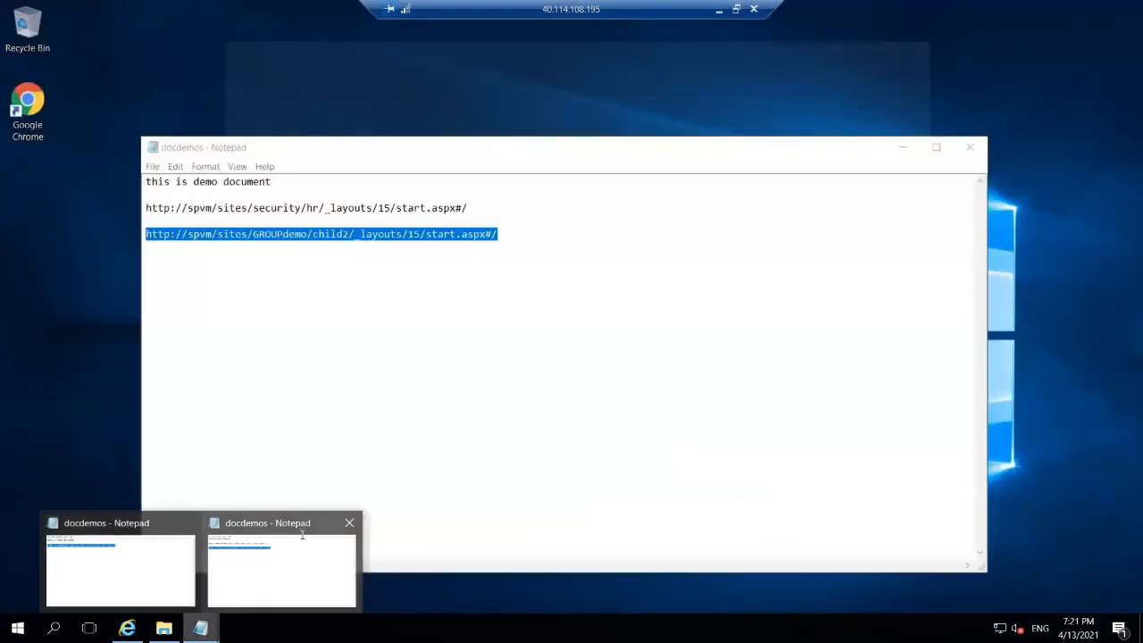
left_click(303, 536)
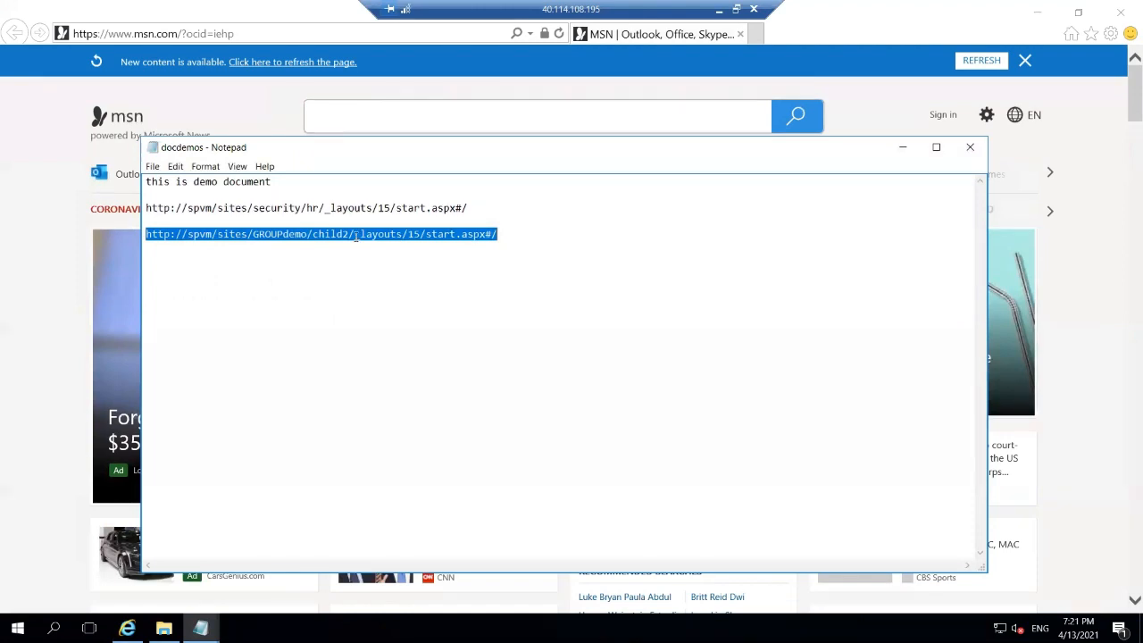
right_click(357, 238)
left_click(396, 279)
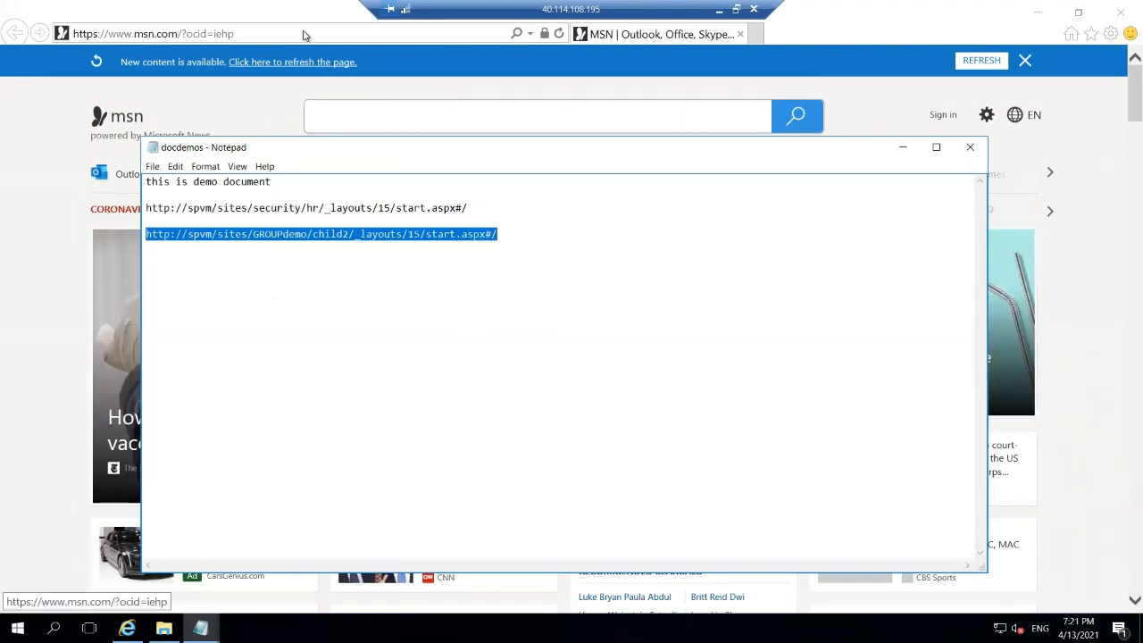
left_click(304, 33)
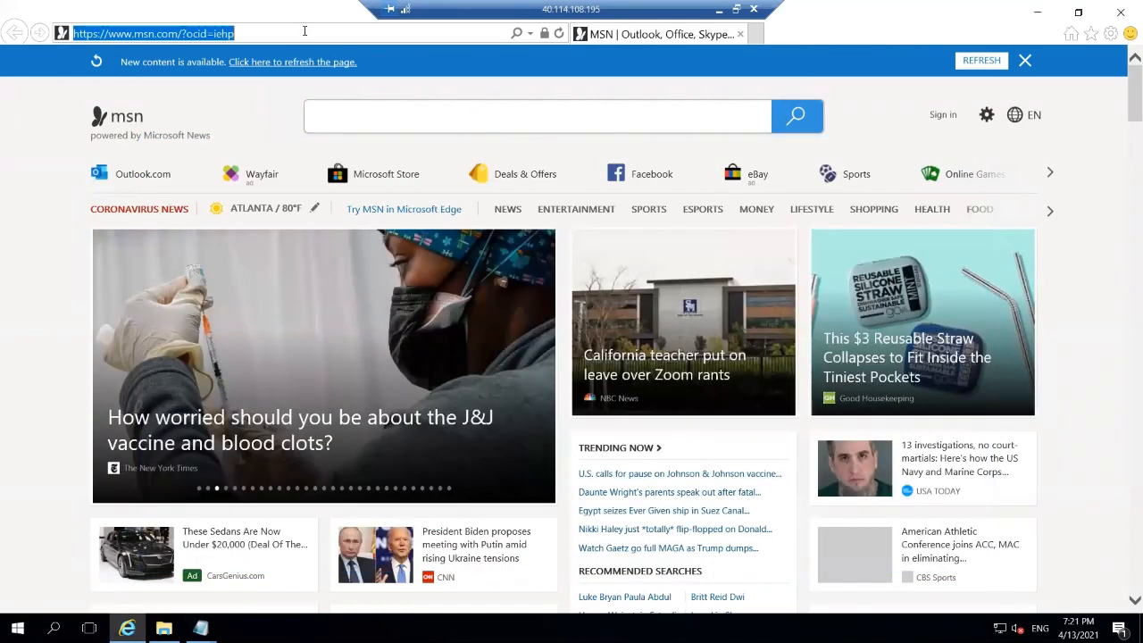
key("ctrl+v")
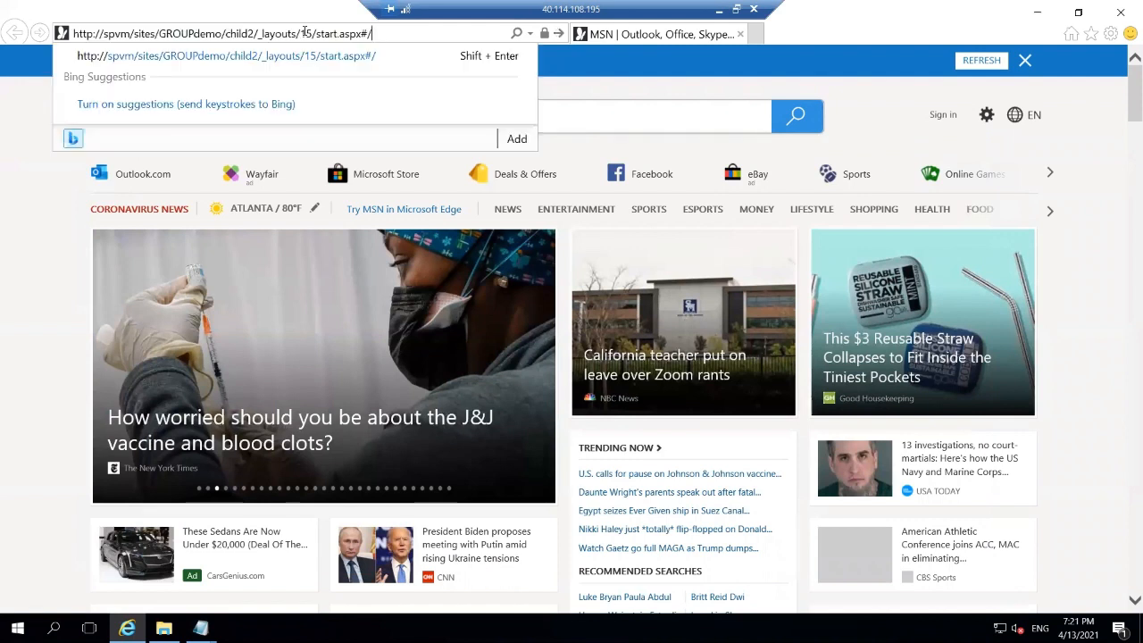
key("Return")
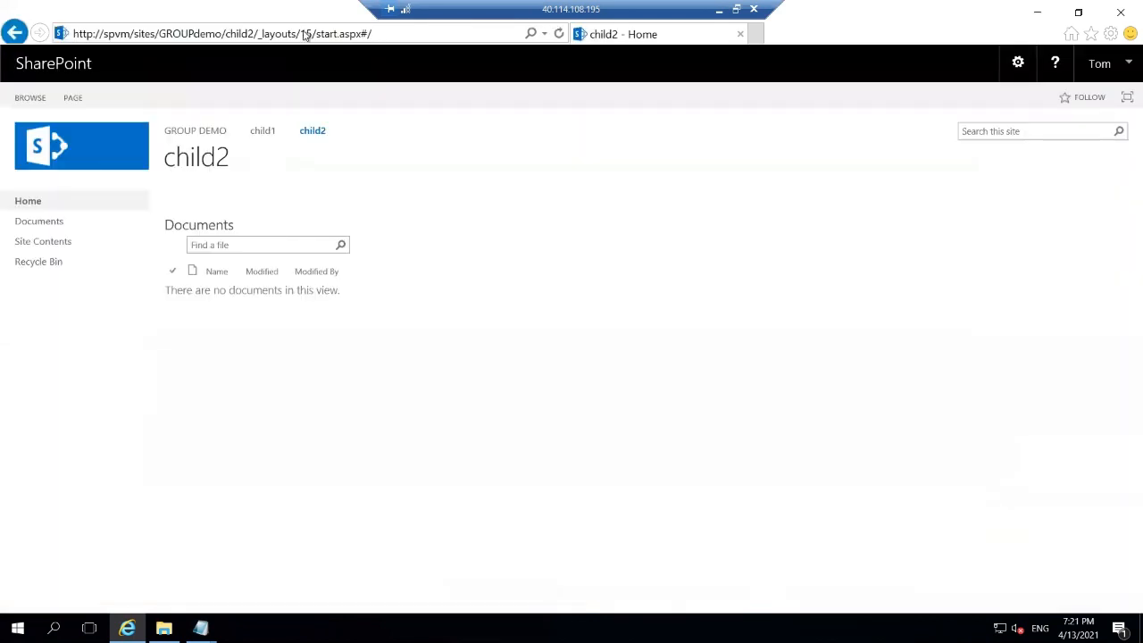
Recheck child1 and child2, then open child1's empty Documents library and glance at the gear menu.
left_click(260, 134)
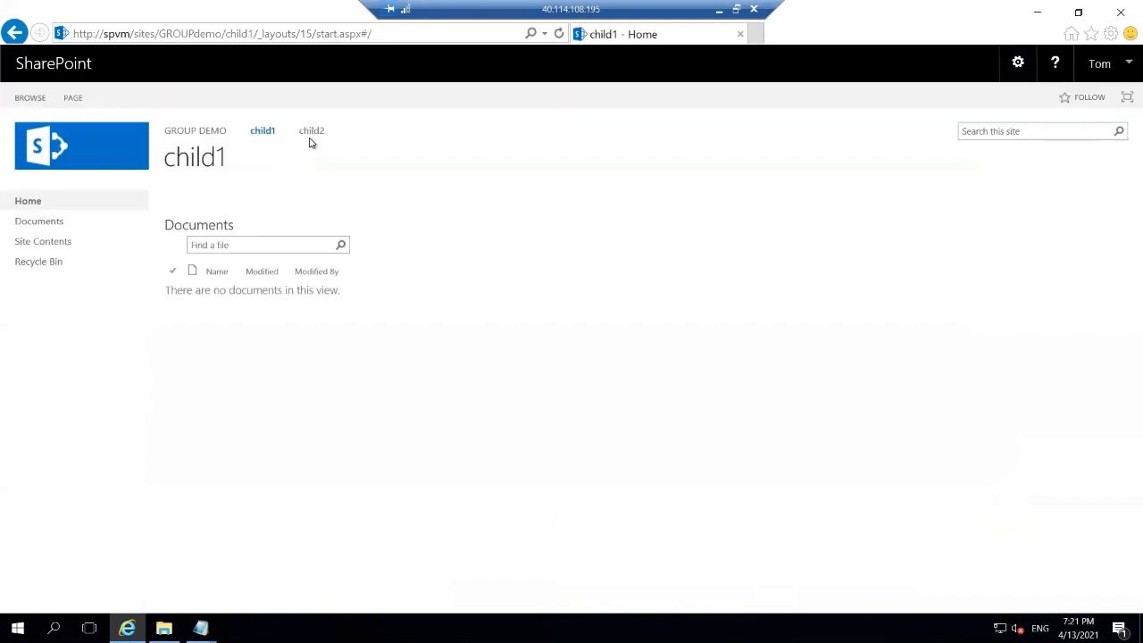
left_click(312, 133)
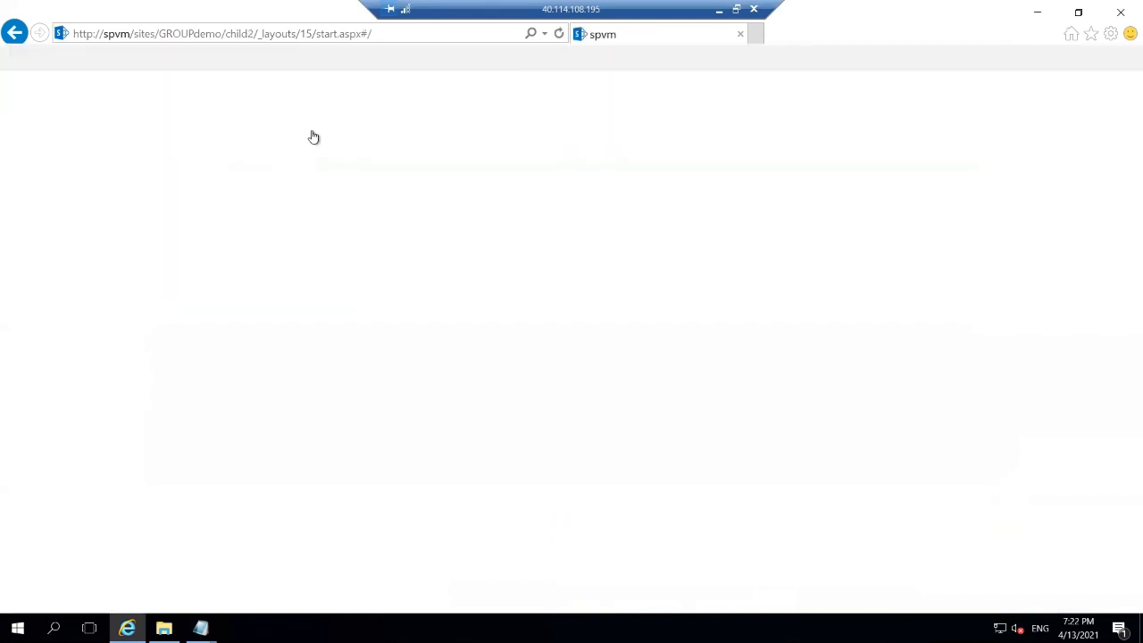
left_click(275, 136)
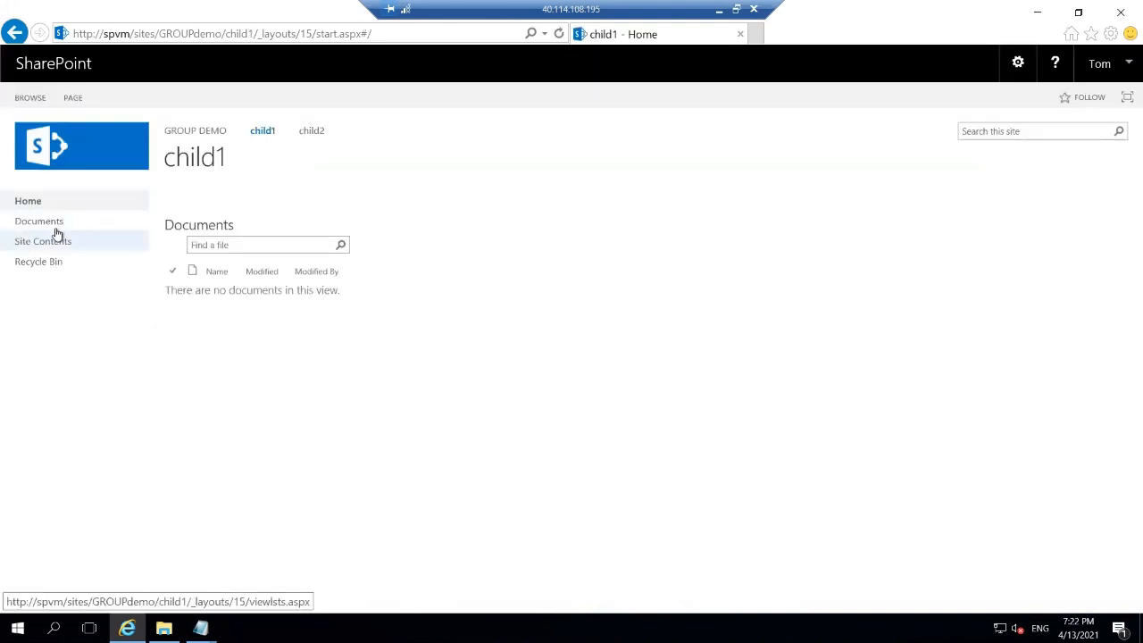
left_click(60, 228)
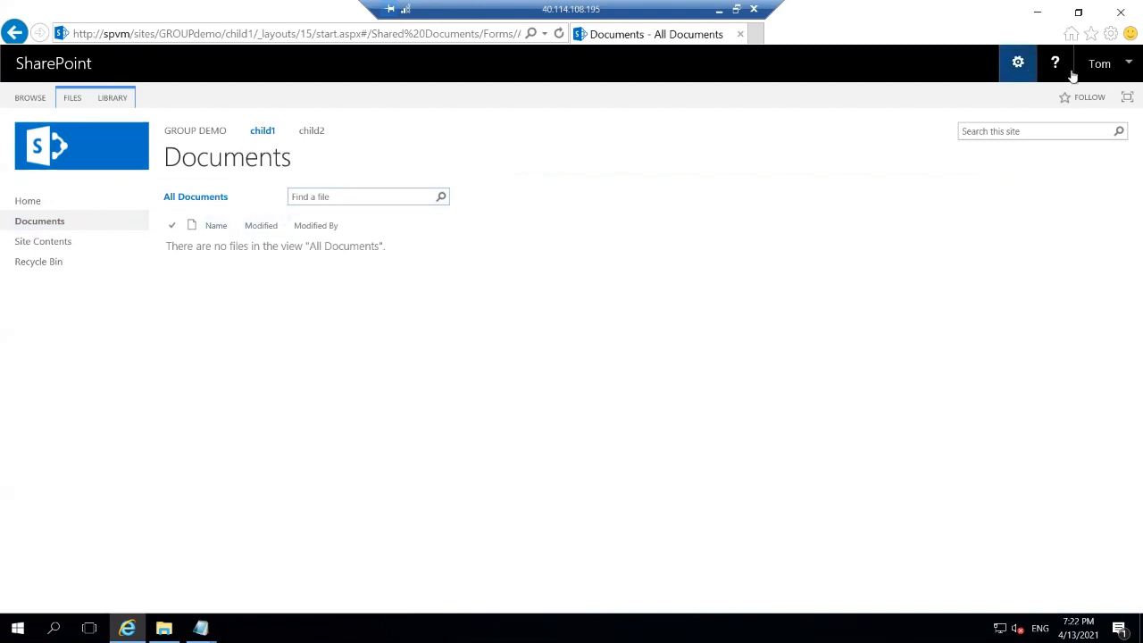
left_click(1018, 62)
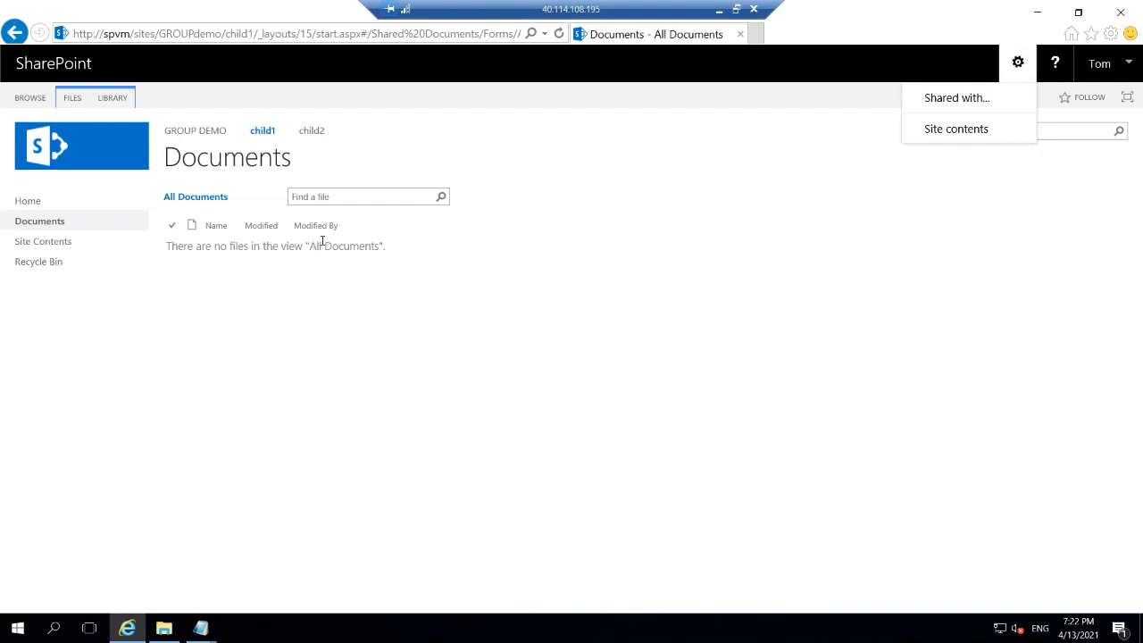
left_click(3, 14)
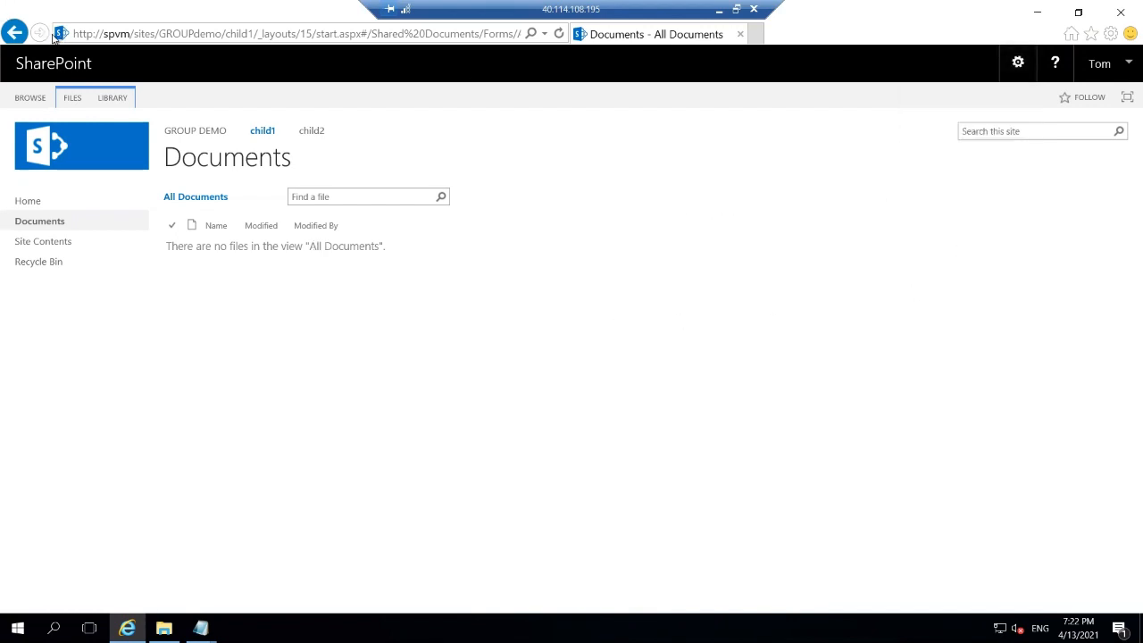